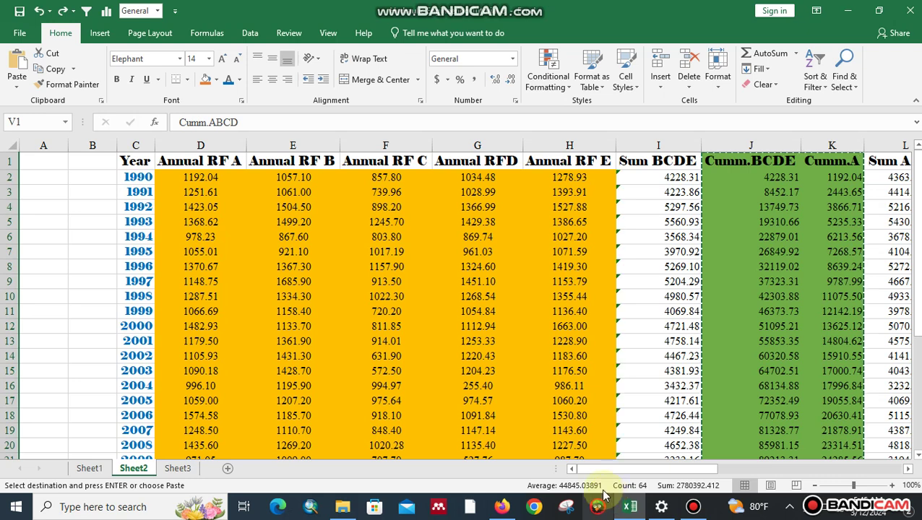
Copy the Cumm.BCDE and Cumm.A columns (J1:K32) from Sheet2 and paste them as values at A1 on Sheet3.
left_click(134, 162)
double_click(179, 160)
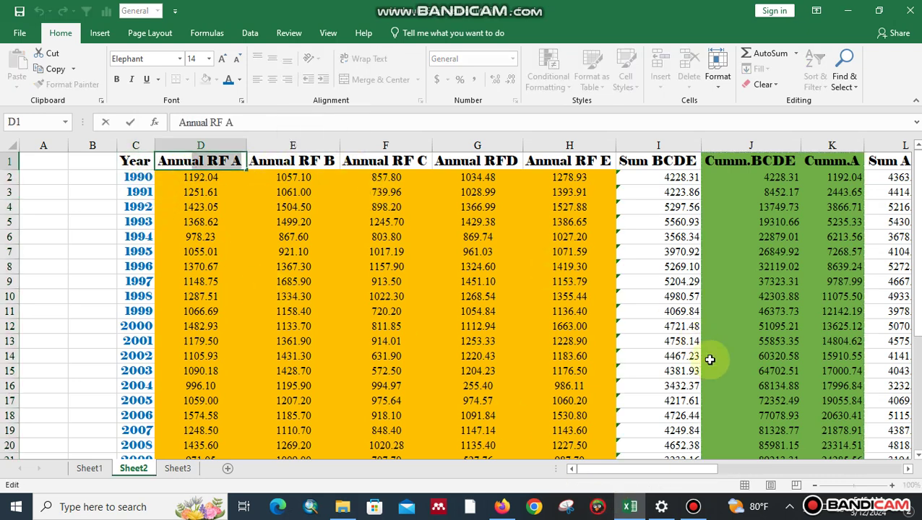
left_click_drag(662, 468, 760, 474)
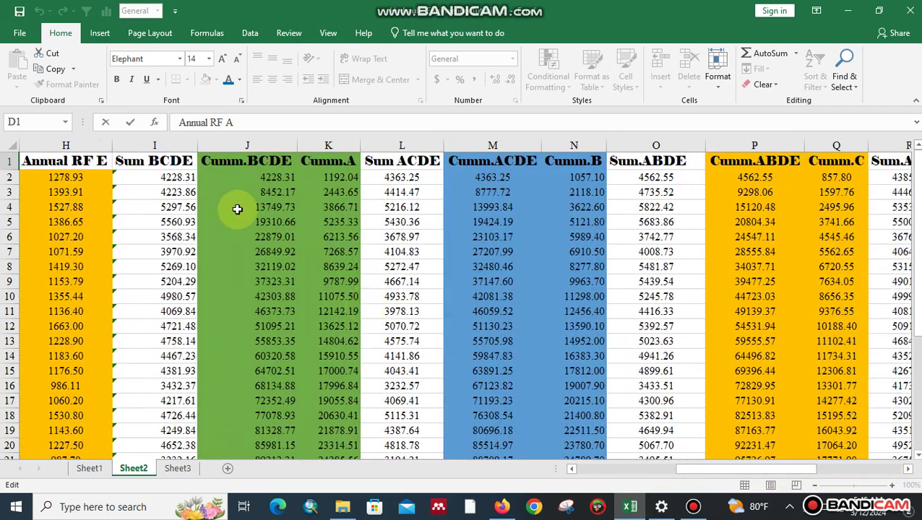
left_click_drag(243, 159, 340, 208)
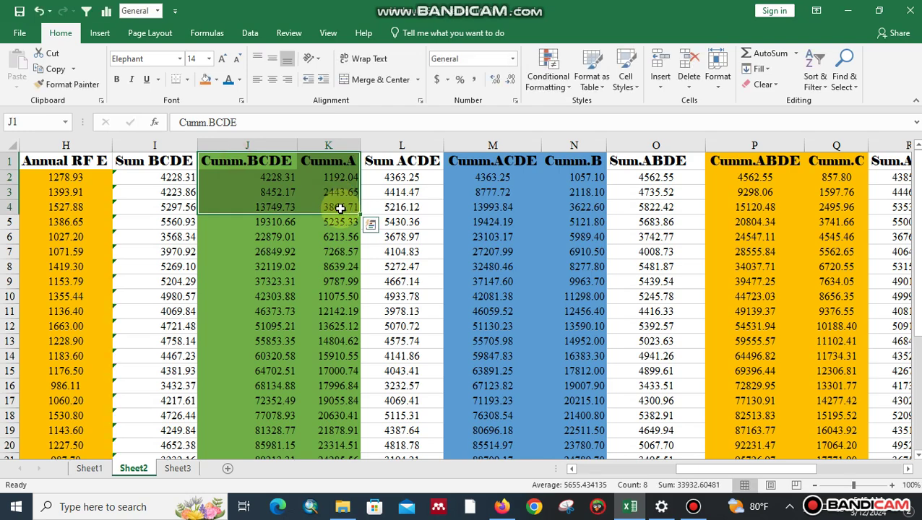
key("ctrl+shift+Down")
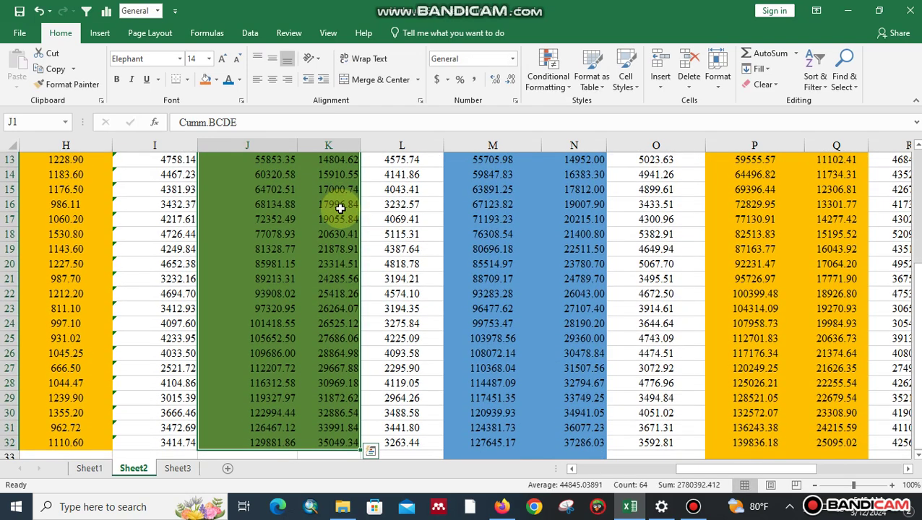
right_click(339, 208)
left_click(366, 208)
scroll(195, 409, "up", 4)
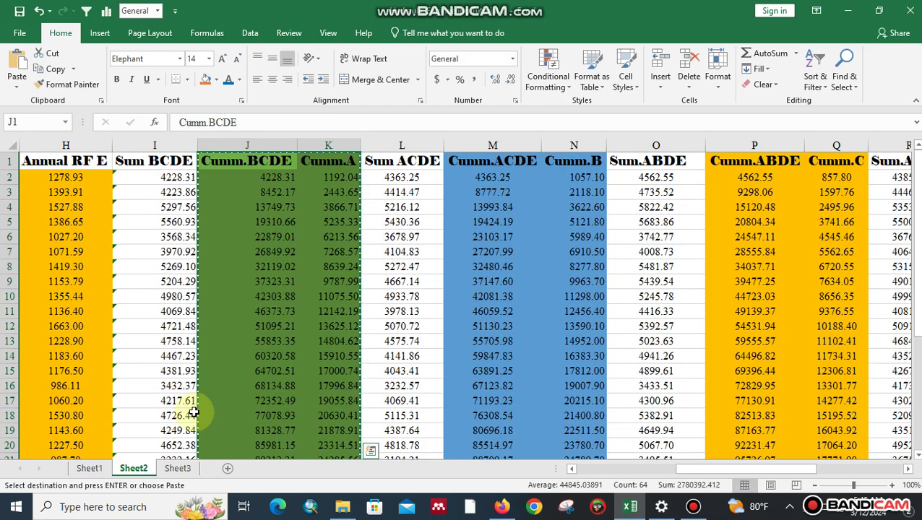
left_click(177, 470)
left_click(50, 158)
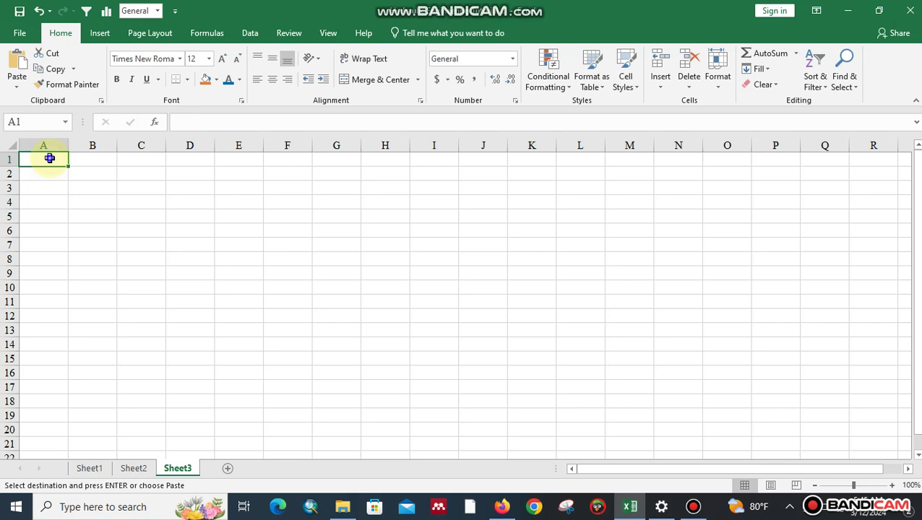
right_click(51, 159)
left_click(100, 217)
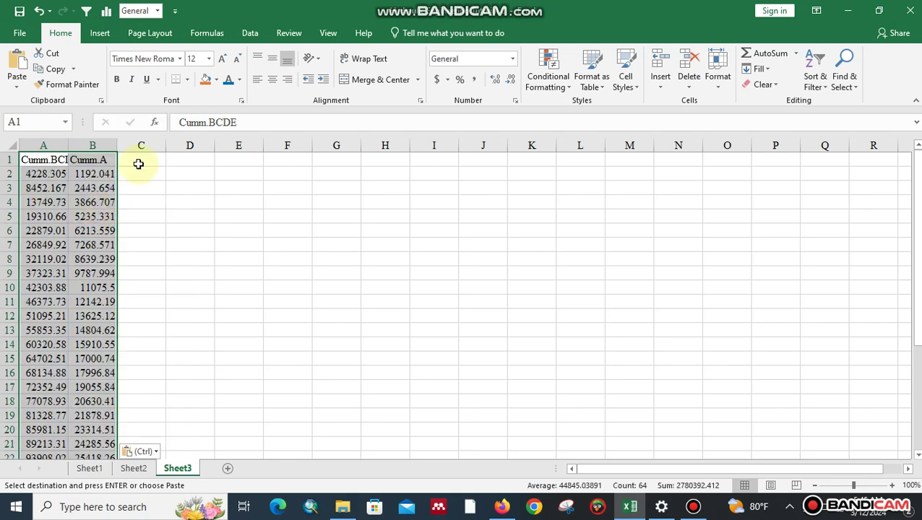
Copy the Cumm.ACDE and Cumm.B columns (M1:N32) from Sheet2 and paste them as values at C1 on Sheet3.
left_click(138, 164)
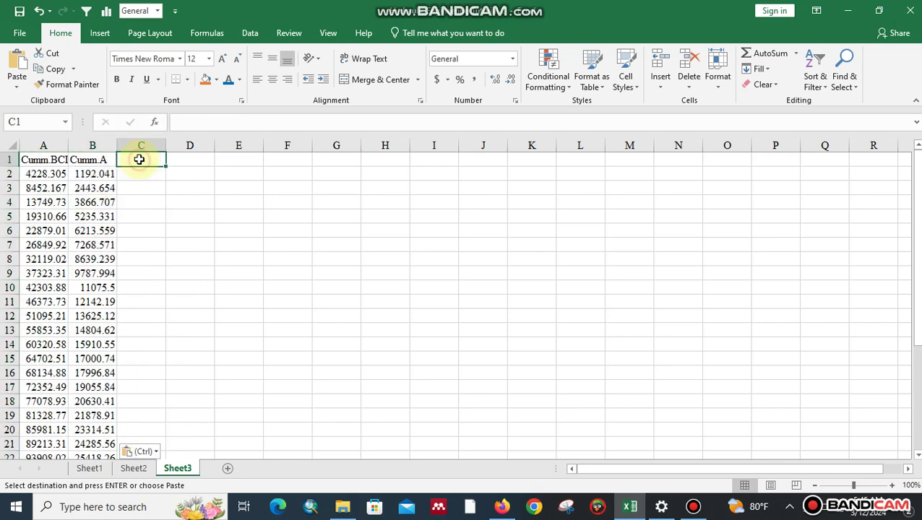
left_click(133, 469)
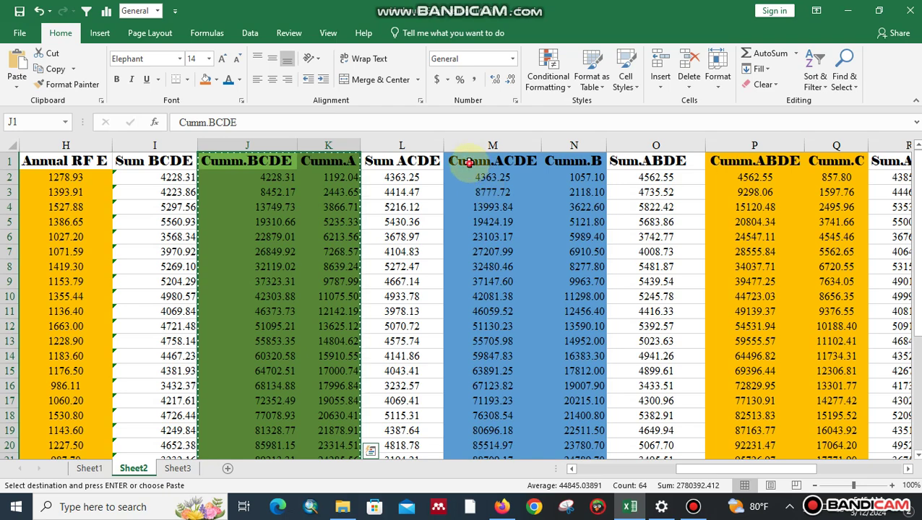
left_click_drag(469, 160, 566, 201)
key("ctrl+shift+Down")
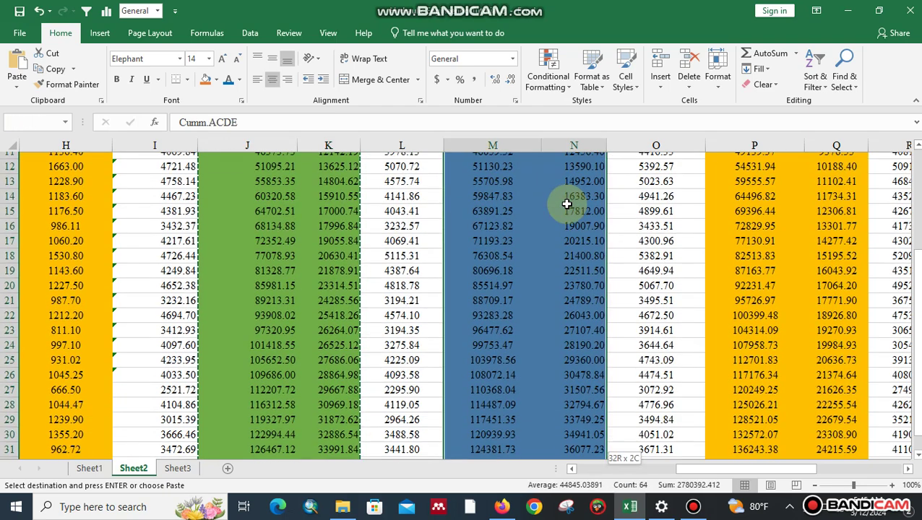
right_click(566, 205)
left_click(594, 191)
scroll(241, 385, "up", 4)
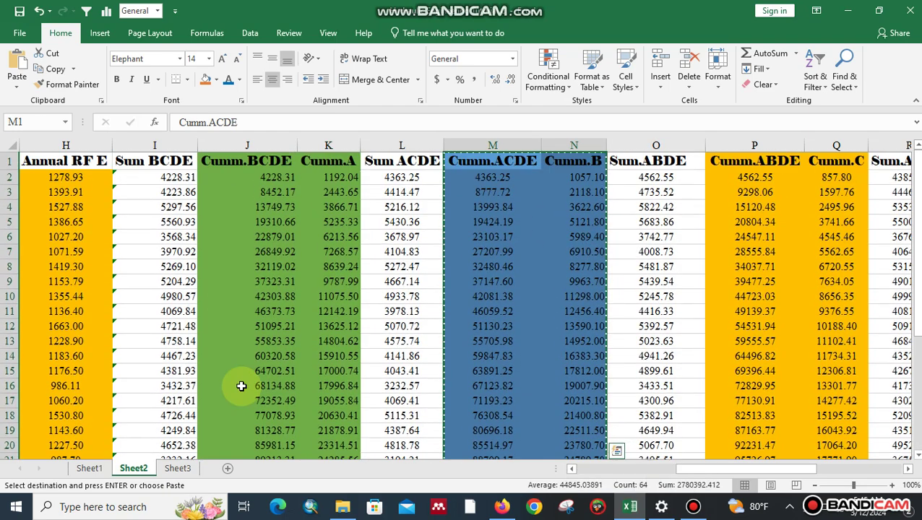
left_click(177, 468)
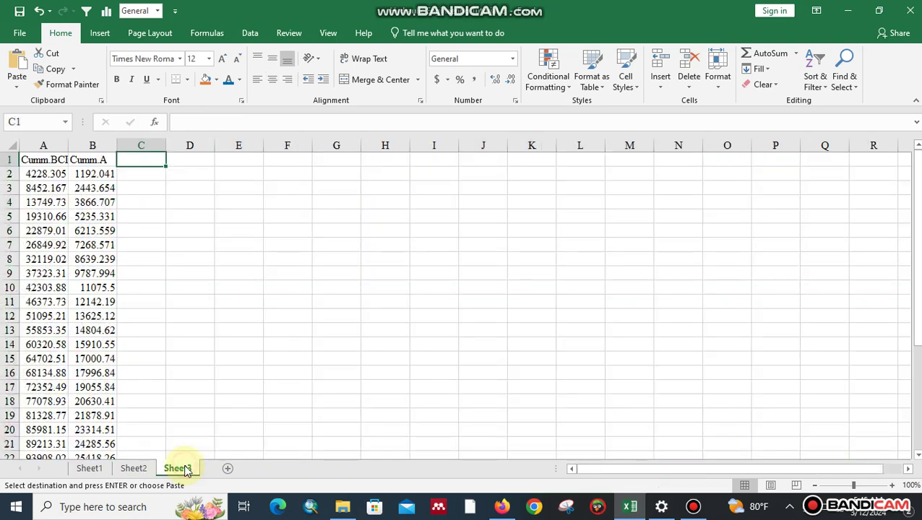
right_click(143, 158)
left_click(189, 218)
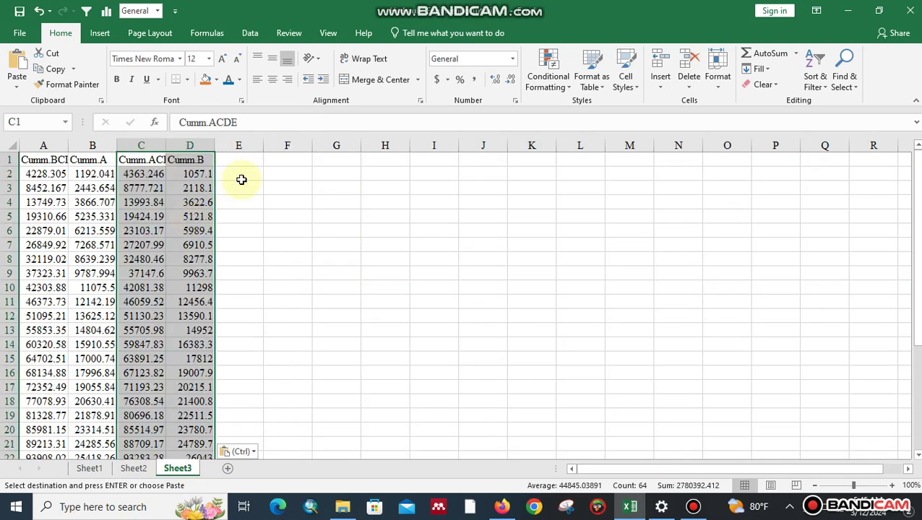
Copy the Cumm.ABDE and Cumm.C columns (P1:Q32) from Sheet2 and paste them as values at E1 on Sheet3.
left_click(240, 160)
left_click(127, 468)
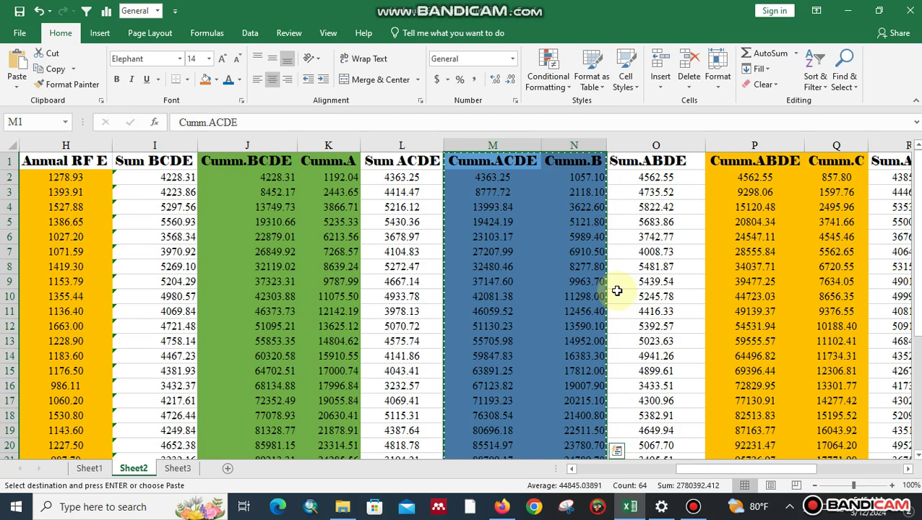
left_click_drag(725, 169, 813, 195)
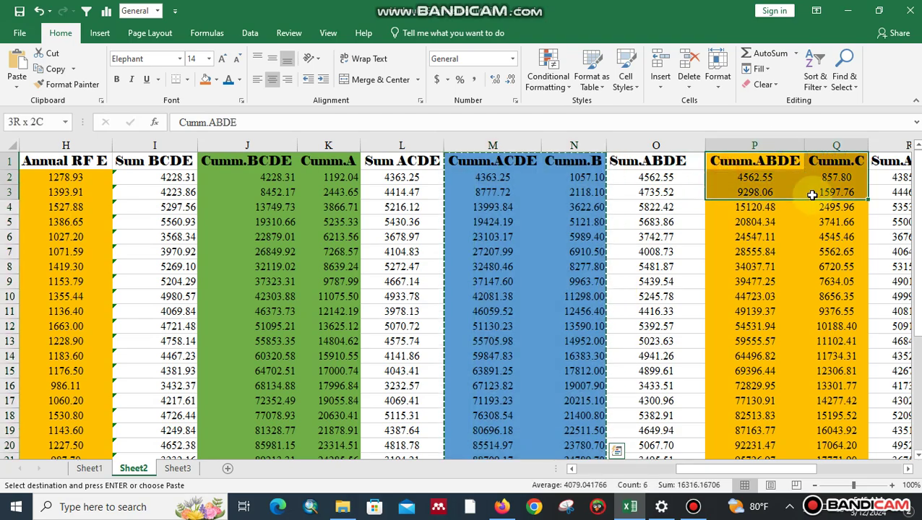
key("ctrl+shift+Down")
right_click(809, 194)
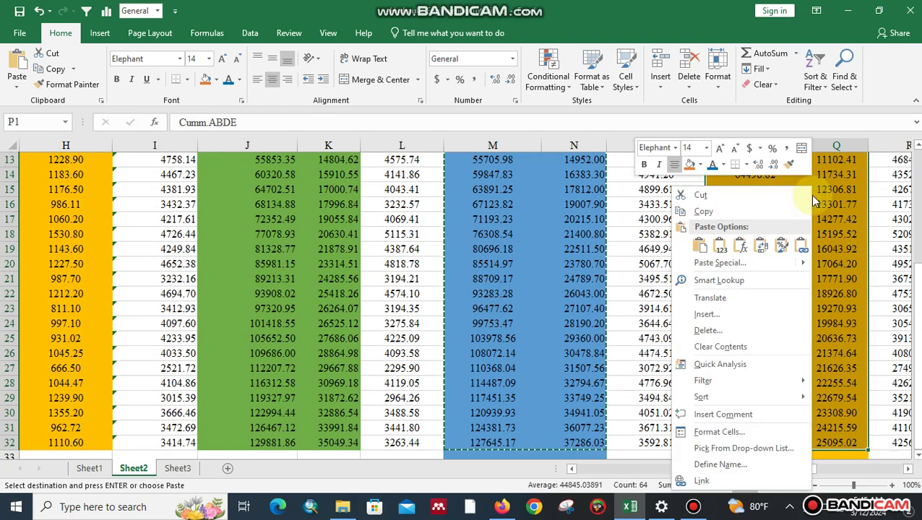
left_click(778, 206)
scroll(506, 325, "up", 4)
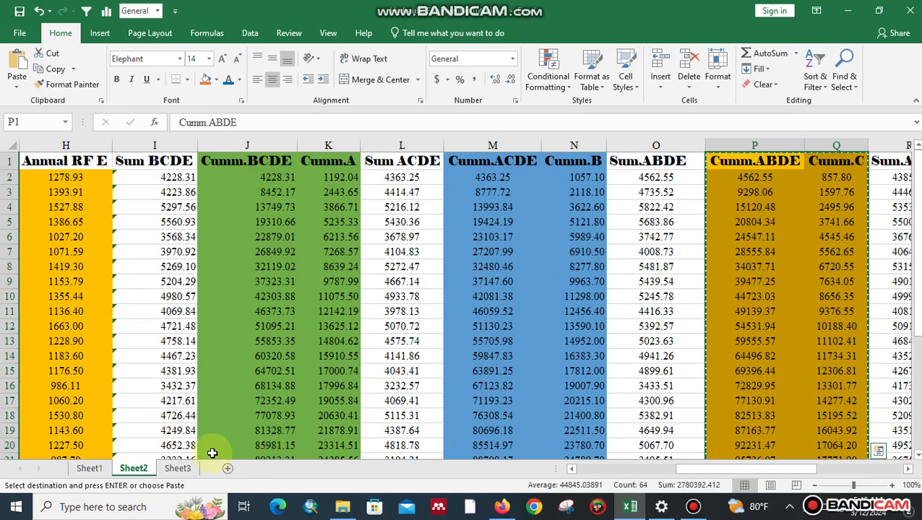
left_click(178, 468)
right_click(249, 160)
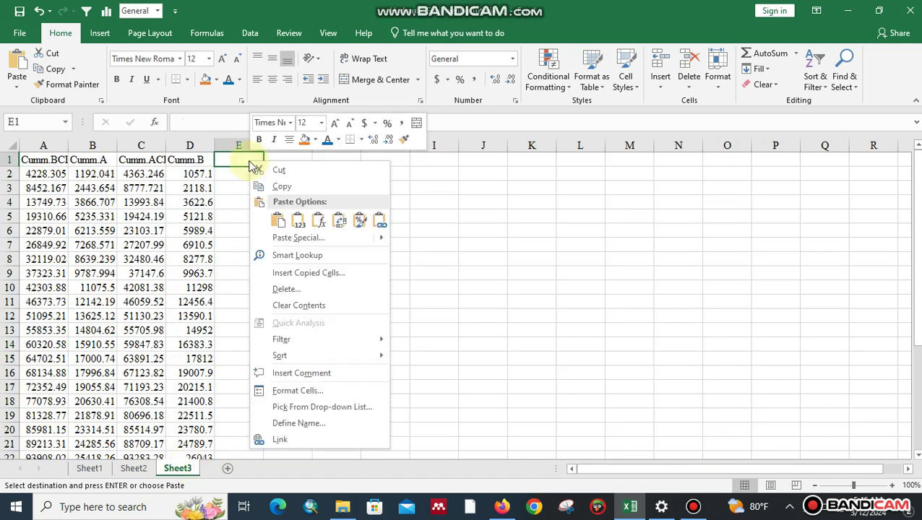
left_click(292, 217)
Copy the Cumm.ABCE and Cumm.D columns (S1:T32) from Sheet2 and paste them as values at G1 on Sheet3.
left_click(334, 164)
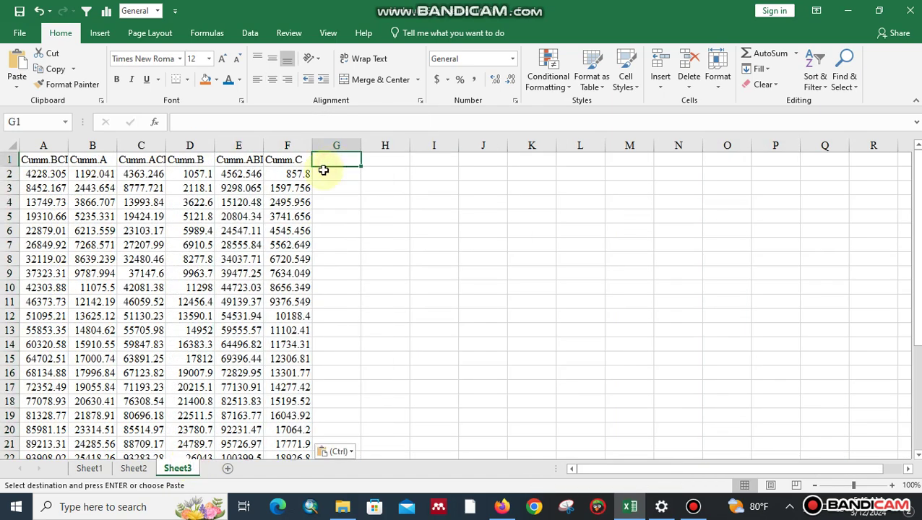
left_click(134, 468)
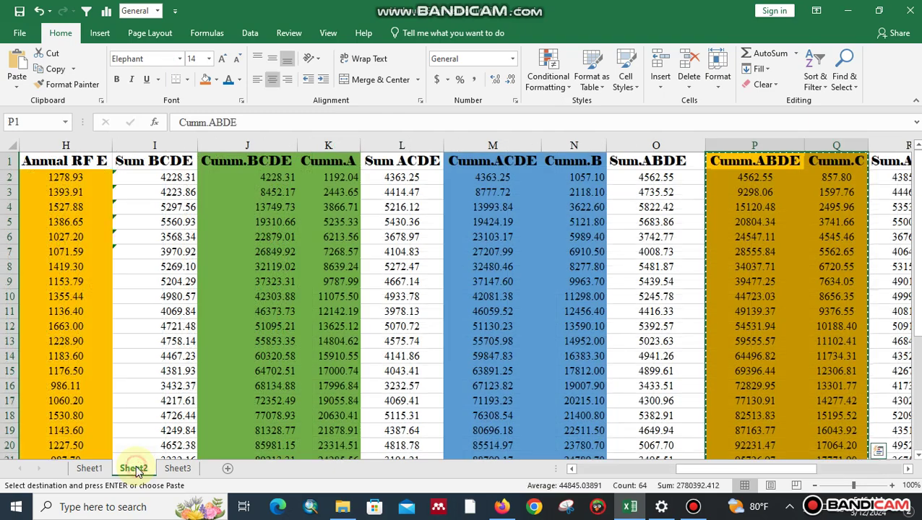
left_click(907, 469)
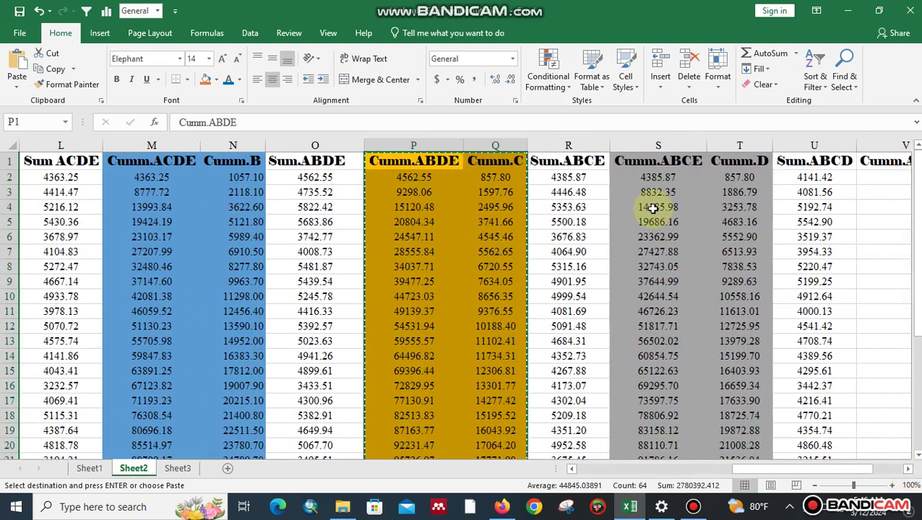
left_click_drag(636, 165, 726, 332)
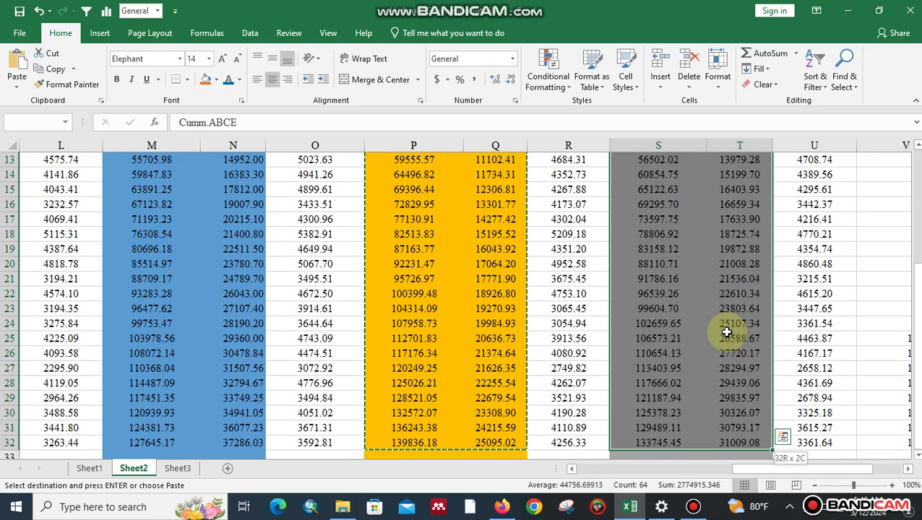
right_click(726, 332)
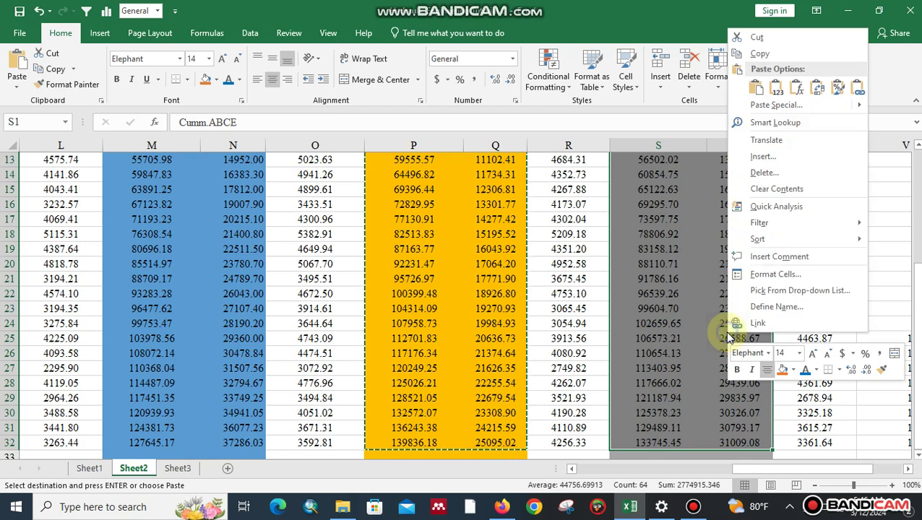
left_click(772, 54)
scroll(501, 262, "up", 4)
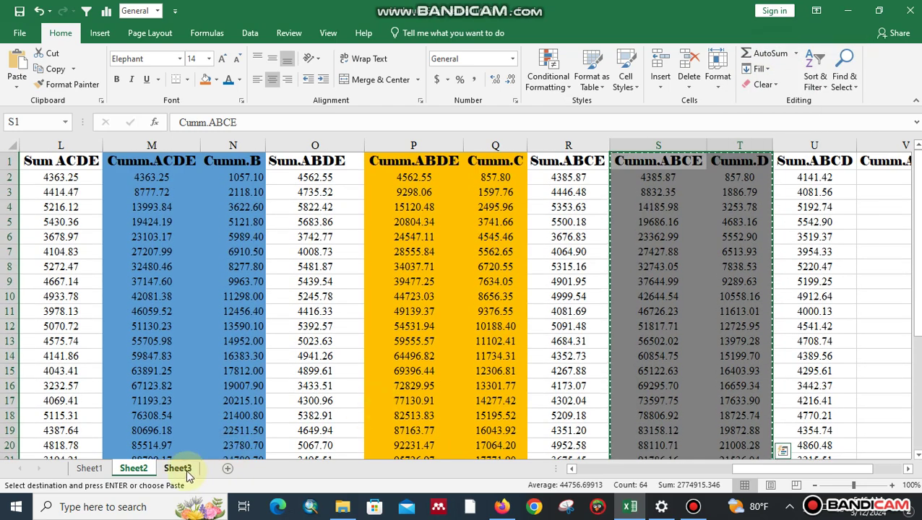
left_click(178, 468)
right_click(338, 156)
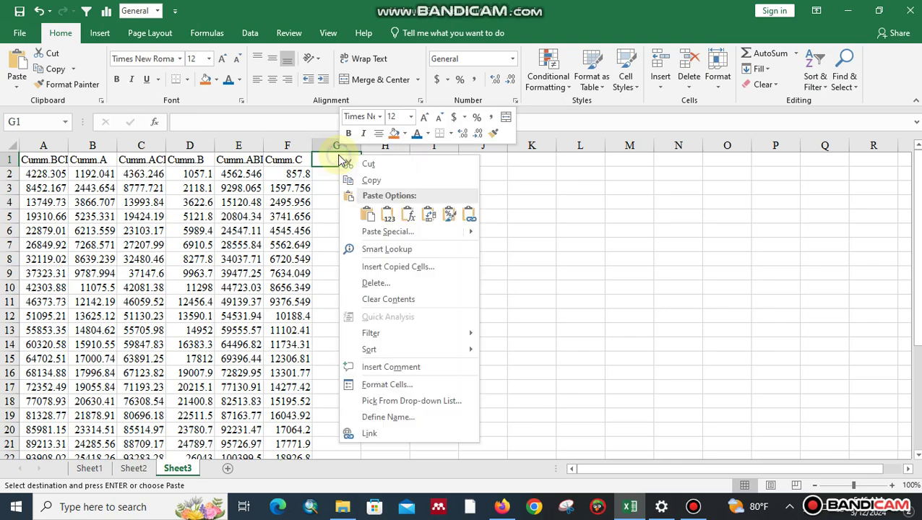
left_click(387, 215)
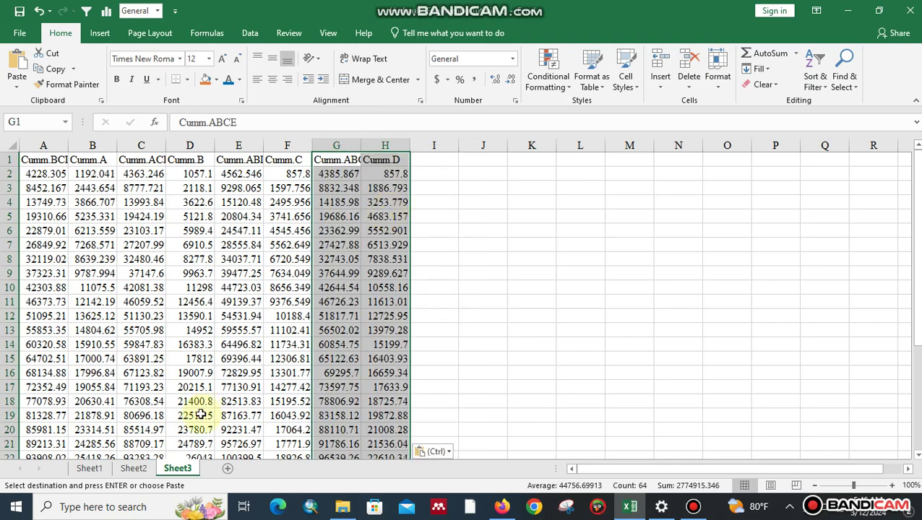
Fill the Cumm.ABCD and Cumm.E columns (V1:W32) on Sheet2 with orange.
left_click(134, 468)
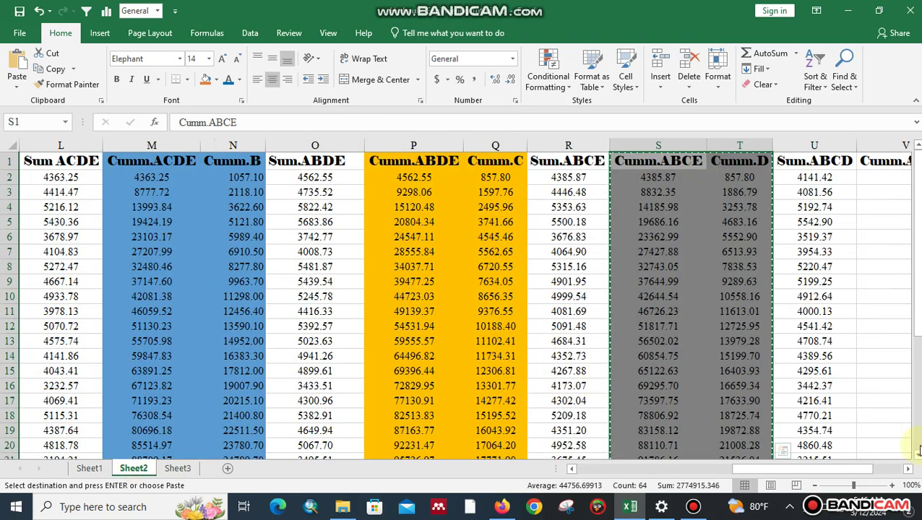
left_click(909, 470)
left_click(909, 470)
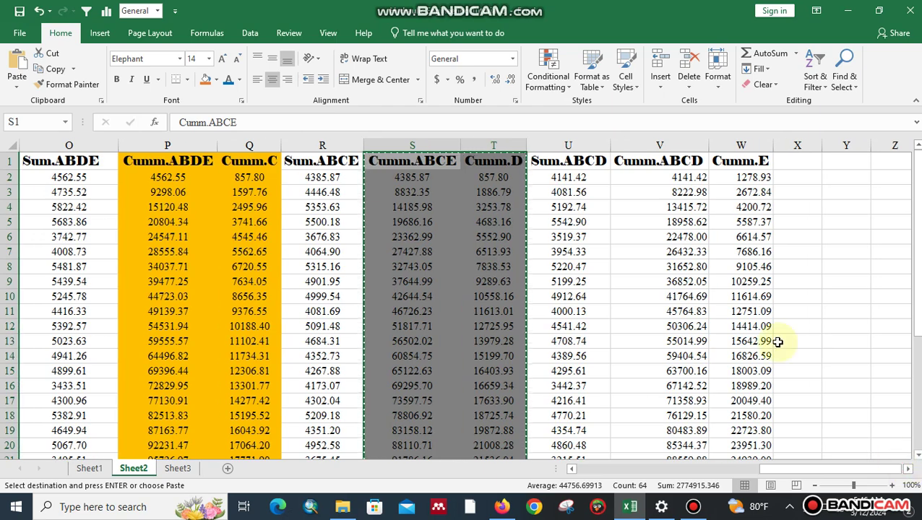
left_click_drag(669, 161, 753, 238)
key("ctrl+shift+Down")
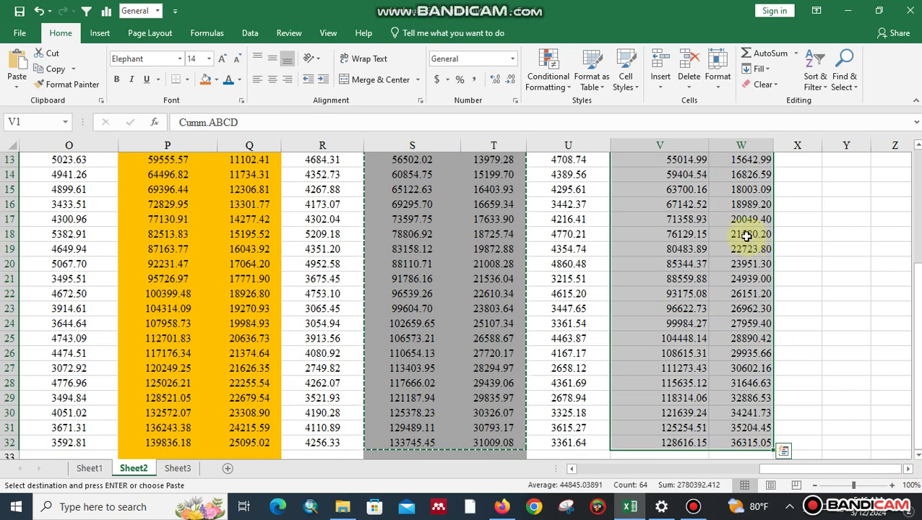
left_click(206, 79)
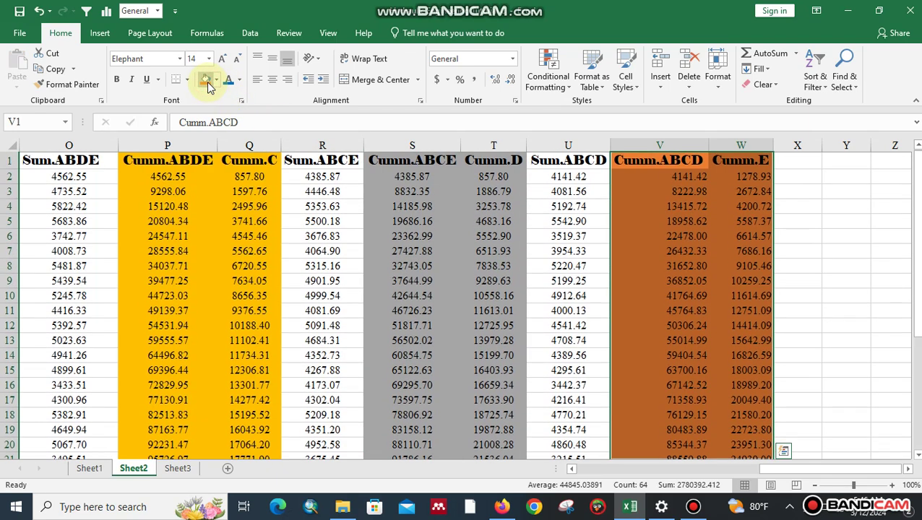
Copy the orange Cumm.ABCD and Cumm.E columns from Sheet2 and paste them as values at I1 on Sheet3.
right_click(667, 207)
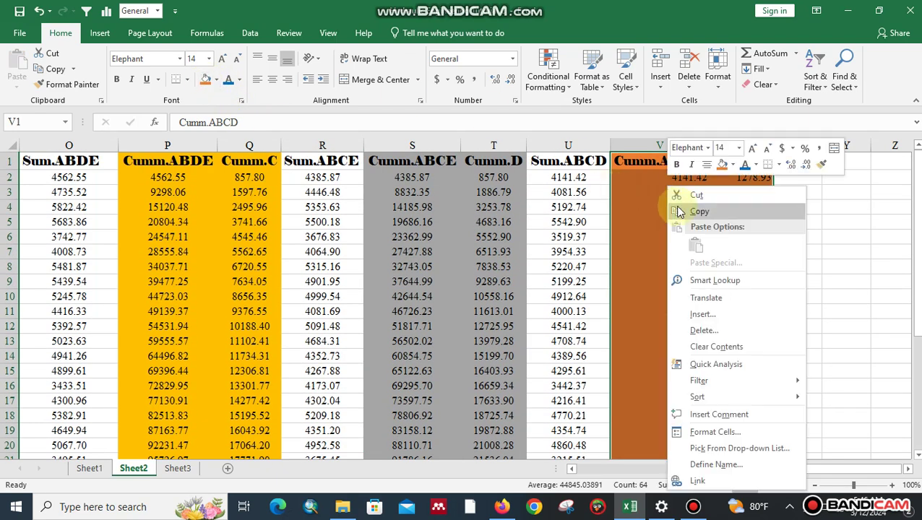
left_click(673, 210)
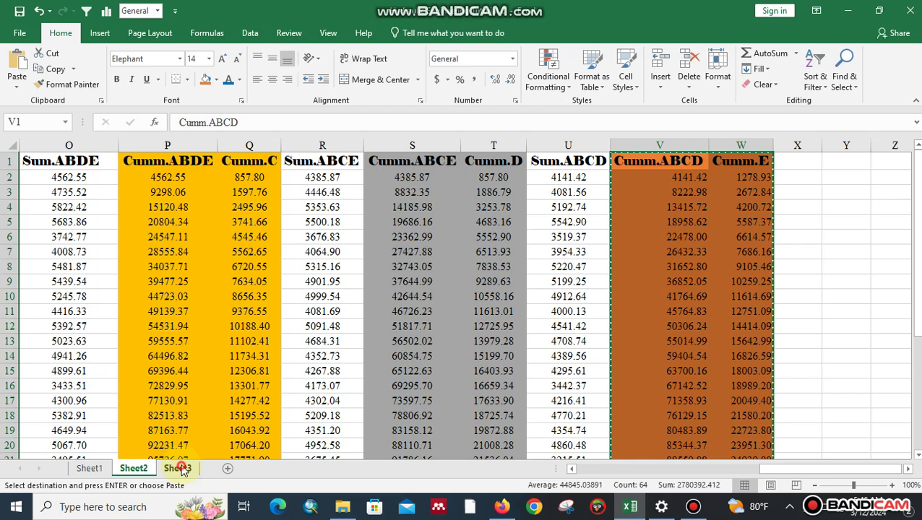
left_click(180, 469)
right_click(434, 160)
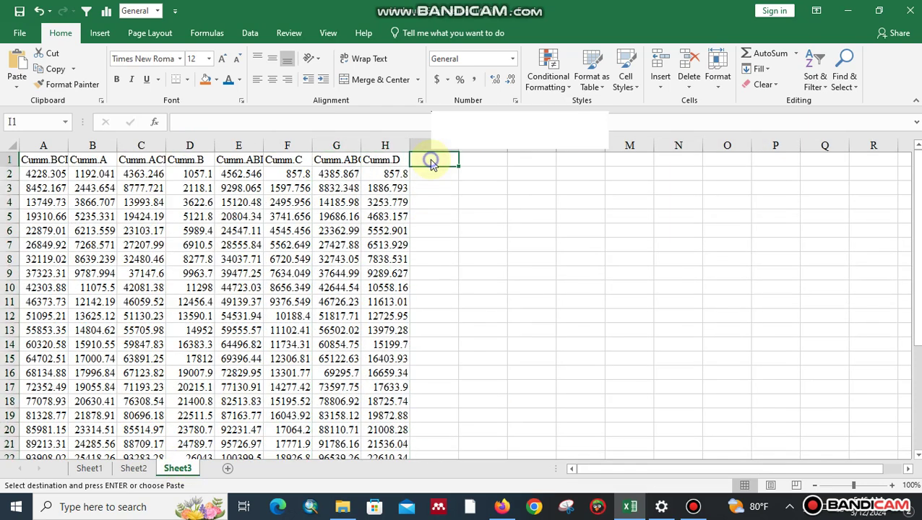
left_click(480, 221)
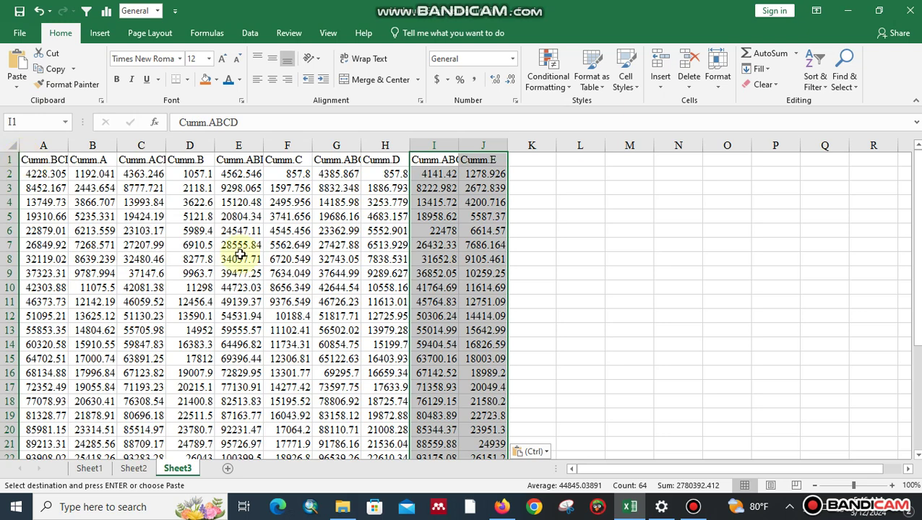
Make header row 1 bold on Sheet3 and autofit the widths of its columns.
left_click(570, 470)
left_click(10, 158)
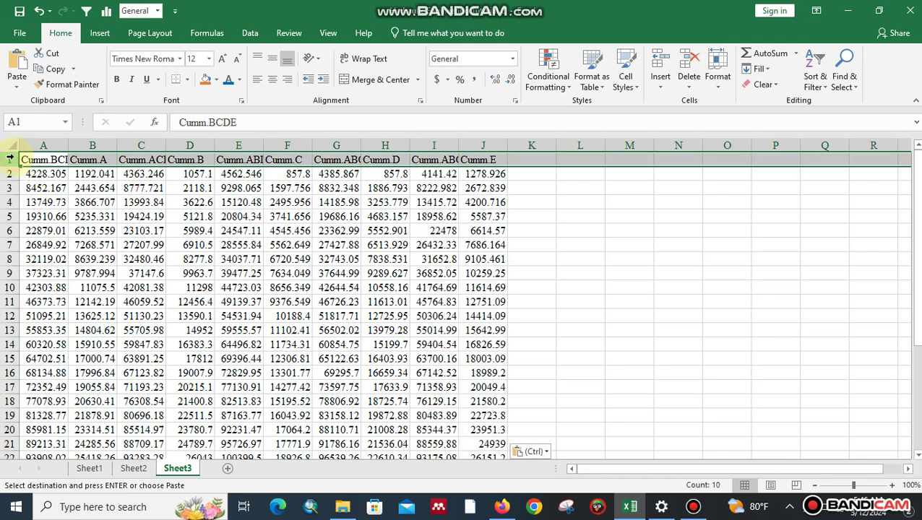
left_click(117, 80)
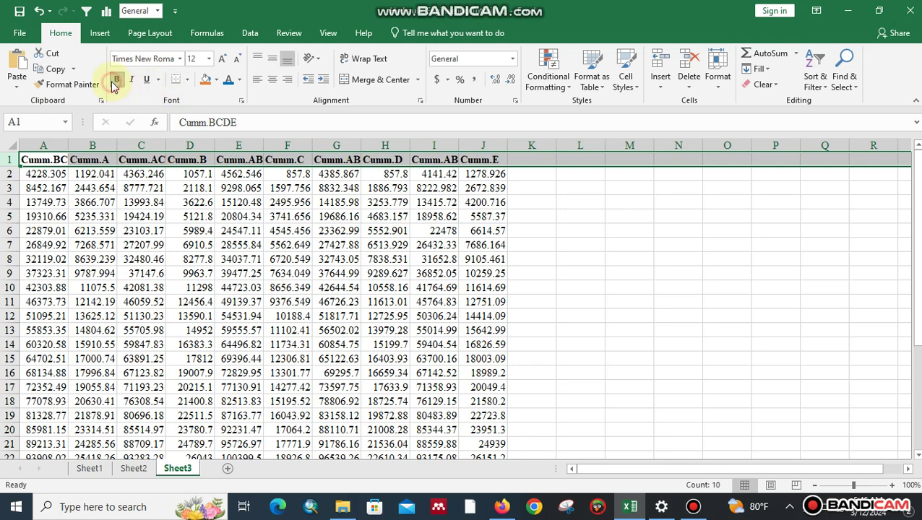
left_click(718, 78)
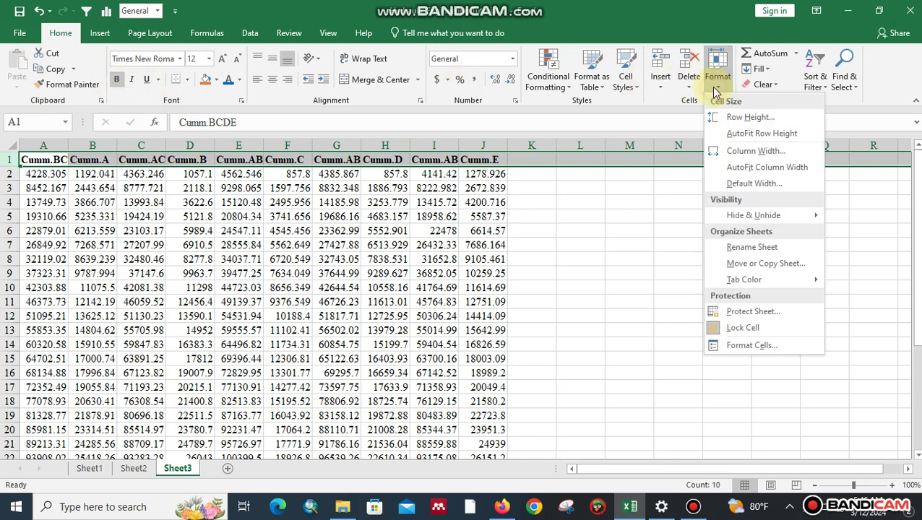
left_click(753, 168)
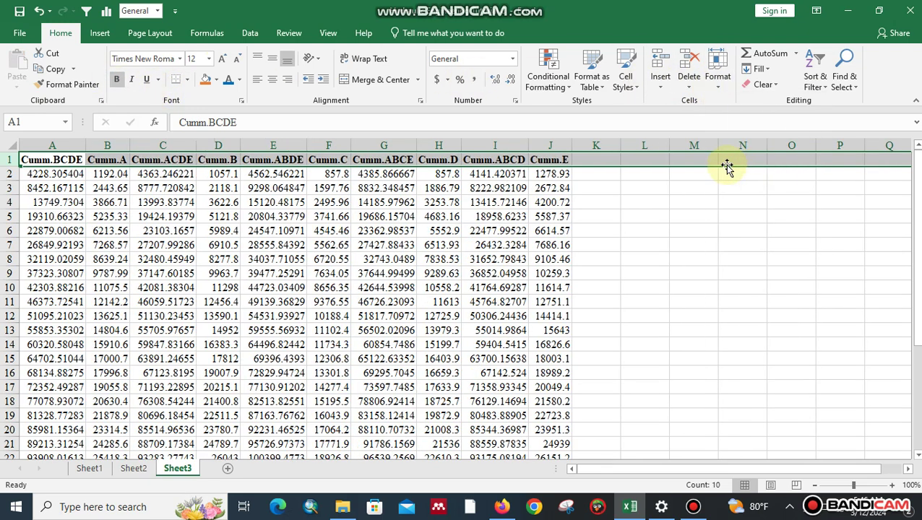
Increase the font size of header row 1 to 16 and fill the row with orange.
left_click(224, 61)
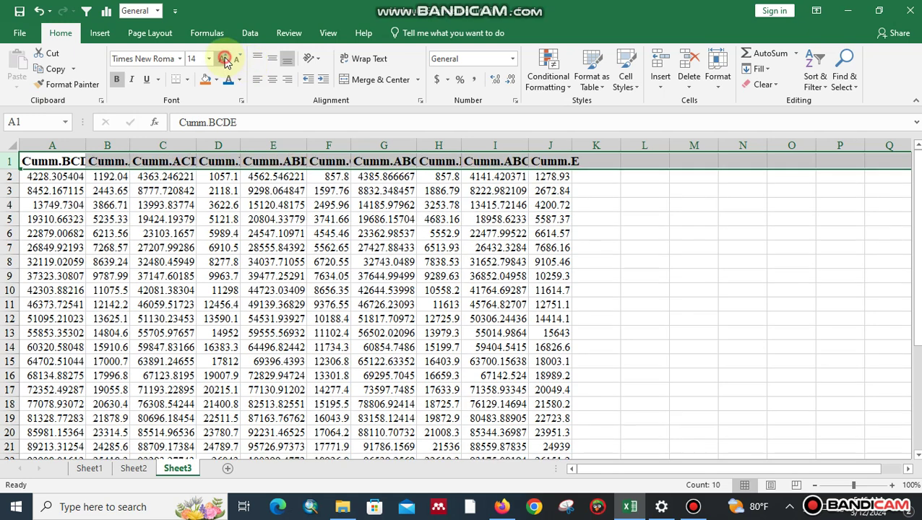
left_click(225, 60)
left_click(206, 81)
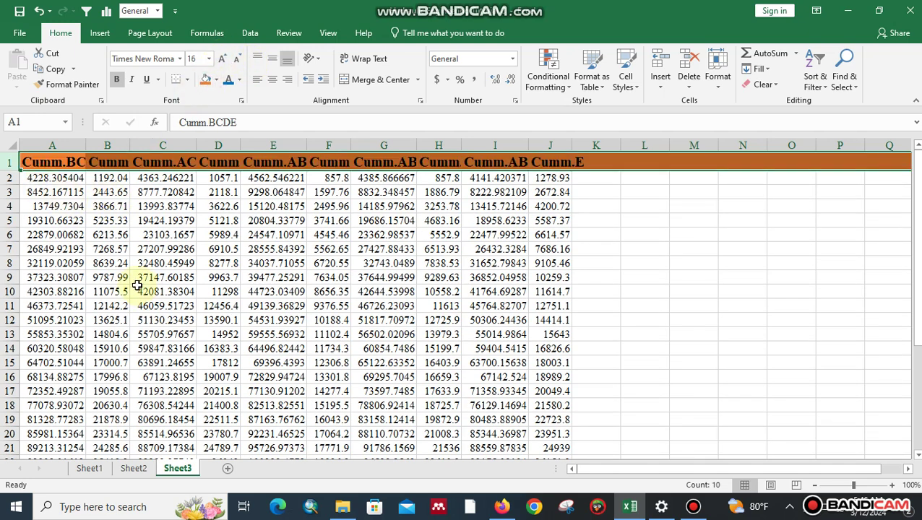
left_click_drag(41, 180, 283, 289)
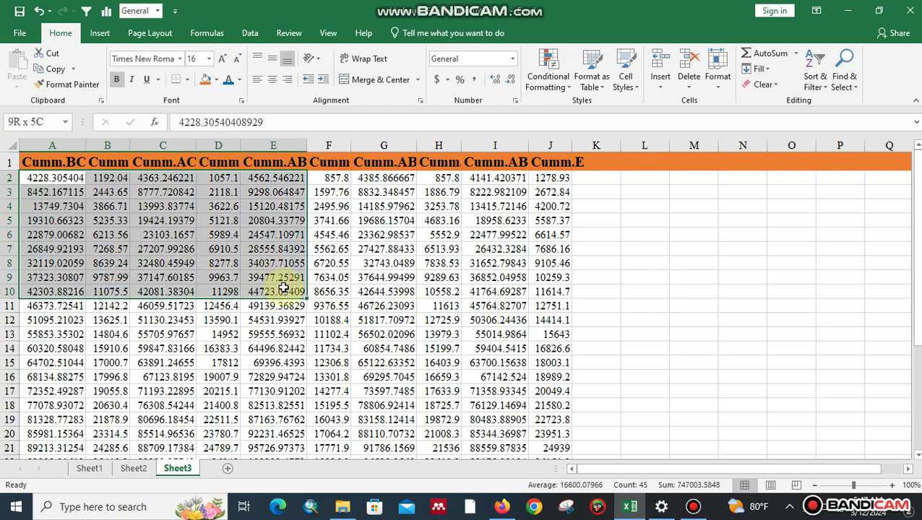
left_click(55, 145)
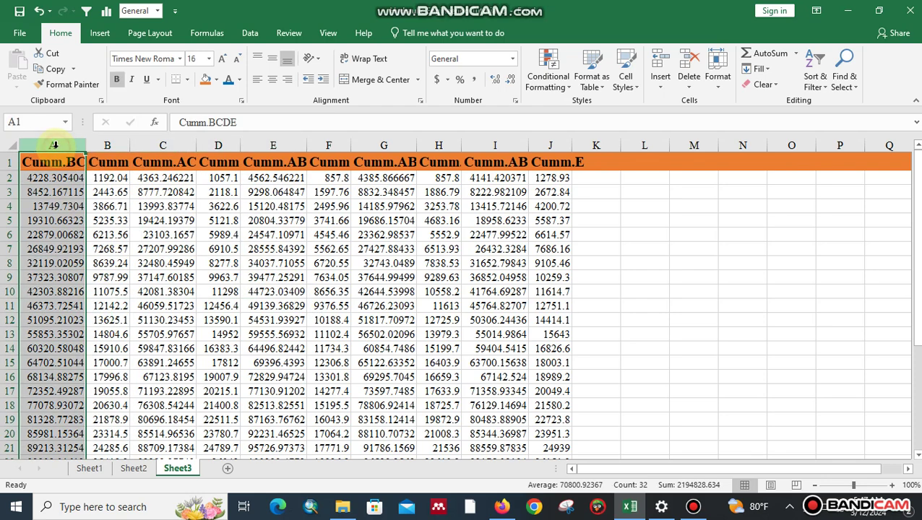
left_click_drag(46, 178, 553, 486)
left_click(551, 428)
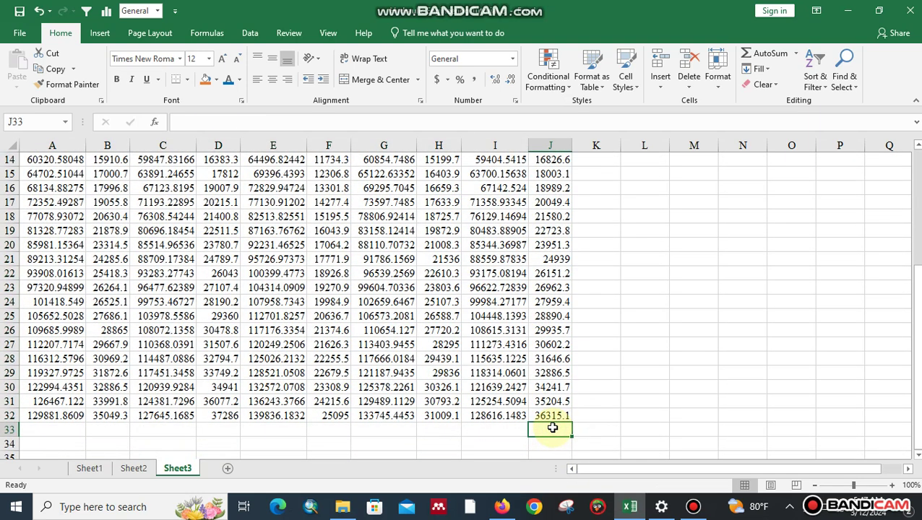
left_click_drag(916, 304, 916, 156)
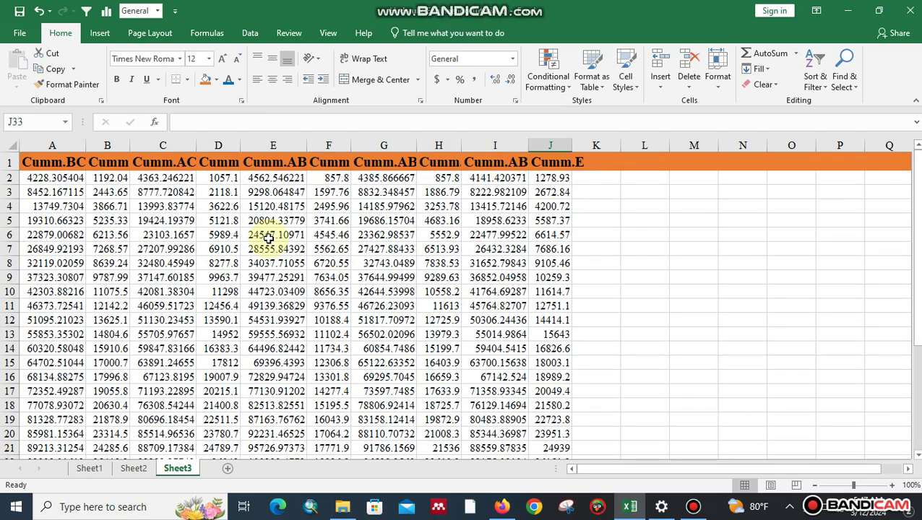
Format the rainfall values in A2:J32 as numbers with two decimal places.
left_click_drag(58, 181, 101, 213)
key("ctrl+shift+Right")
key("ctrl+shift+Down")
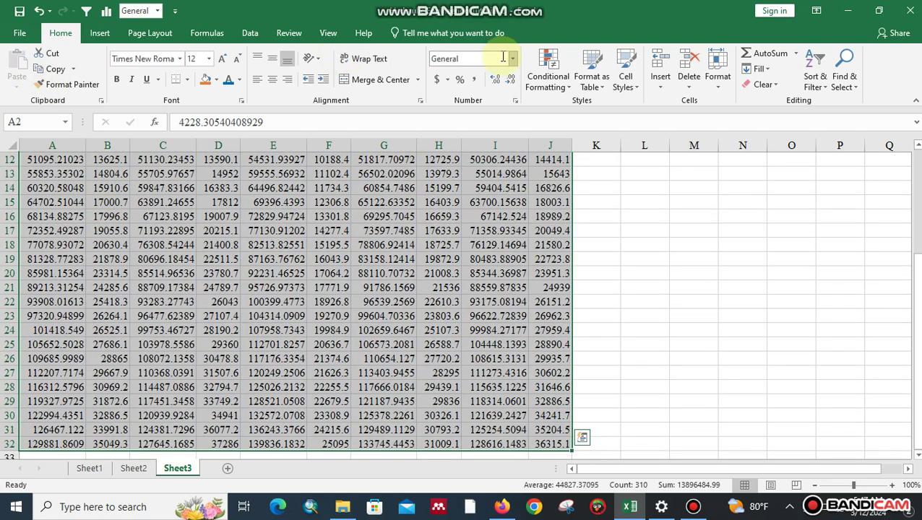
left_click(508, 80)
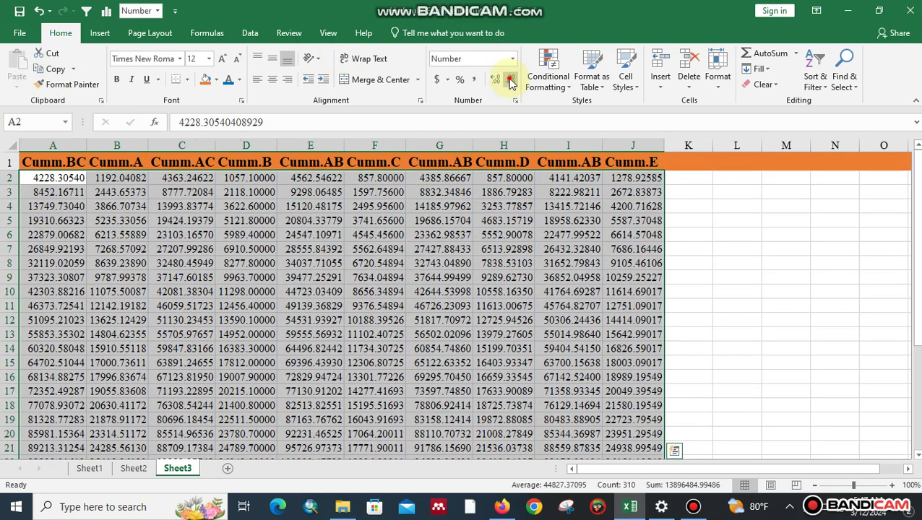
left_click(511, 80)
left_click(510, 80)
left_click(510, 79)
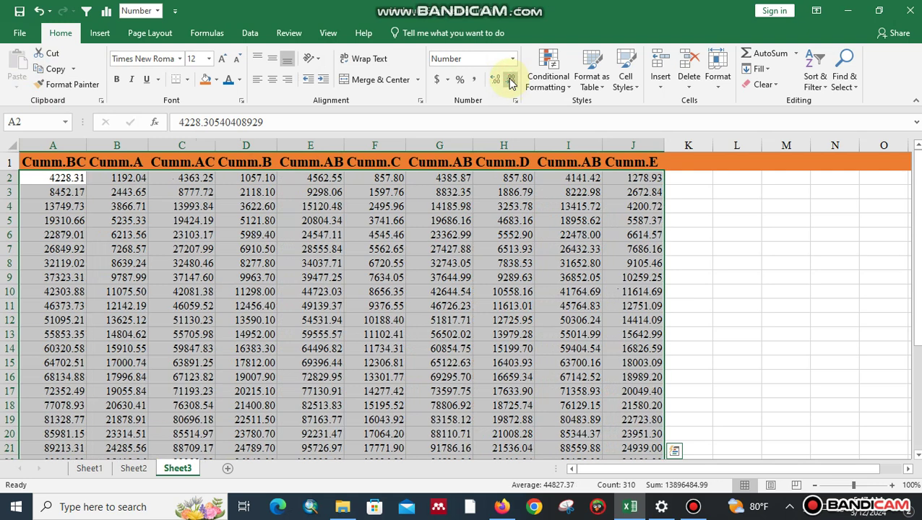
Centre the values in A2:J32 horizontally and apply borders around all of these cells.
left_click(272, 81)
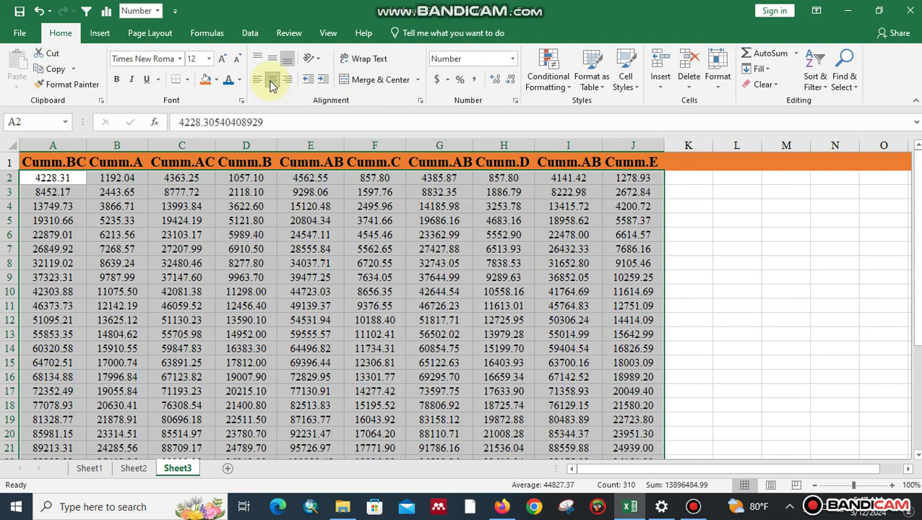
left_click(187, 83)
left_click(217, 196)
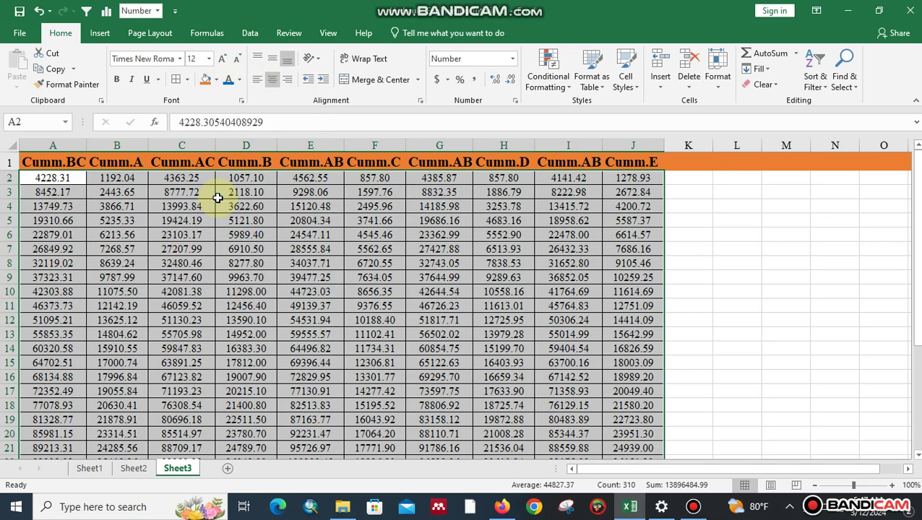
Fill the value range A2:J32 with gold.
left_click(215, 81)
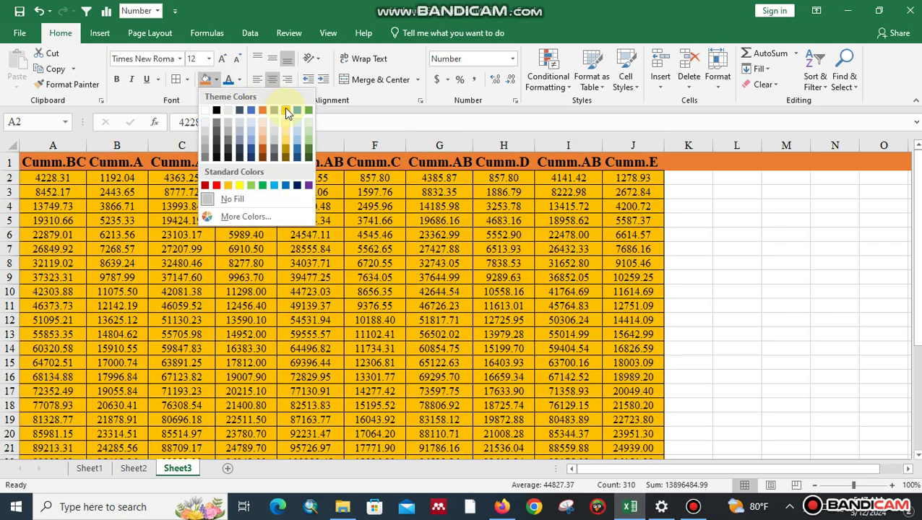
left_click(286, 111)
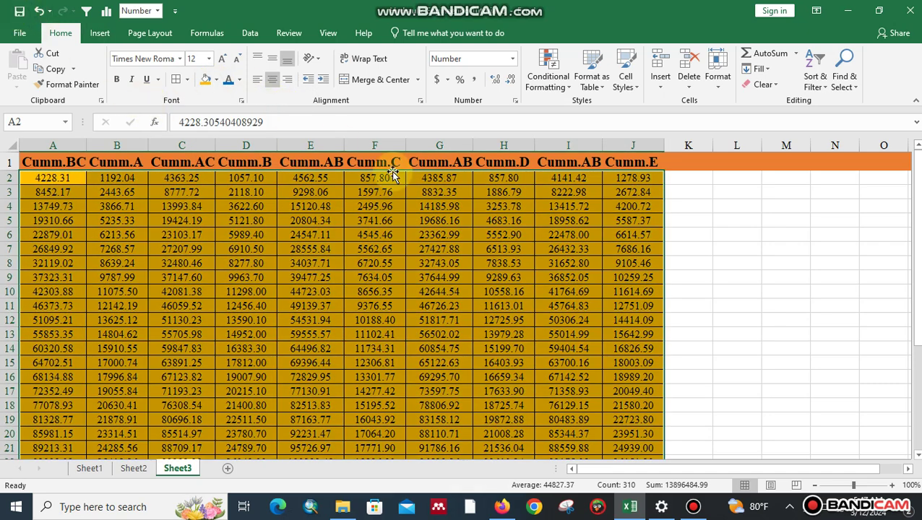
left_click(673, 194)
Shorten the single-station headers in B1, D1 and F1 to A, B and C.
left_click(130, 164)
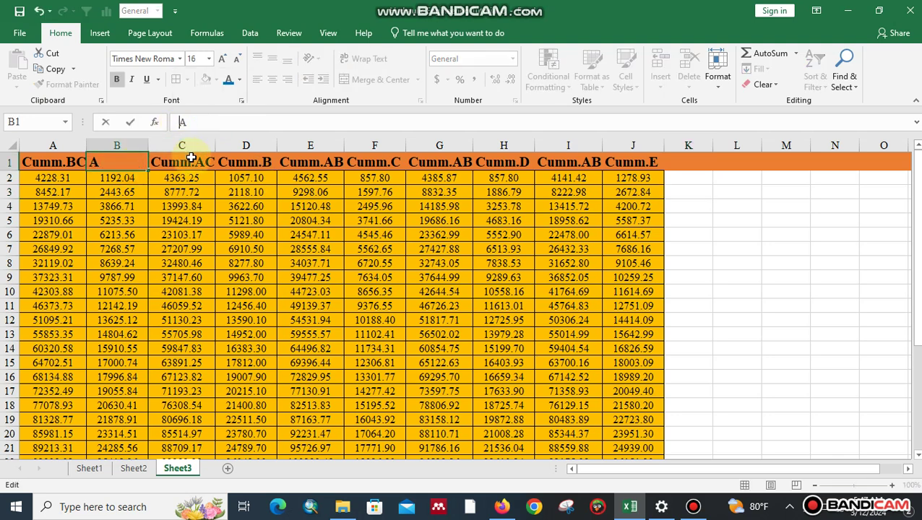
left_click(246, 162)
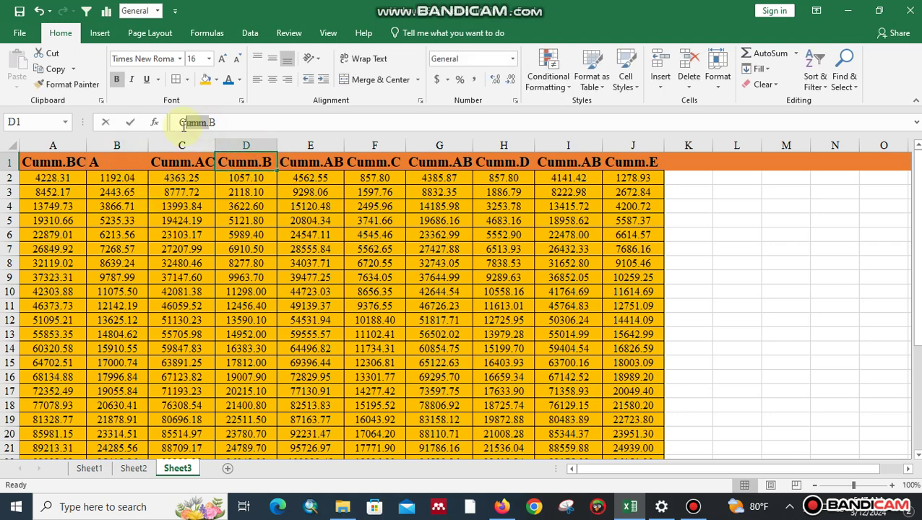
left_click_drag(183, 126, 179, 124)
key("BackSpace")
left_click(374, 162)
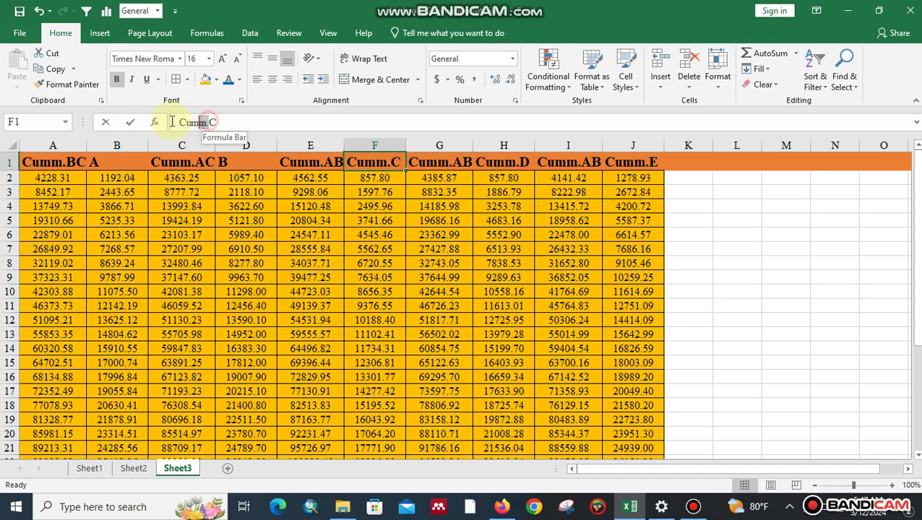
left_click_drag(172, 122, 165, 123)
key("BackSpace")
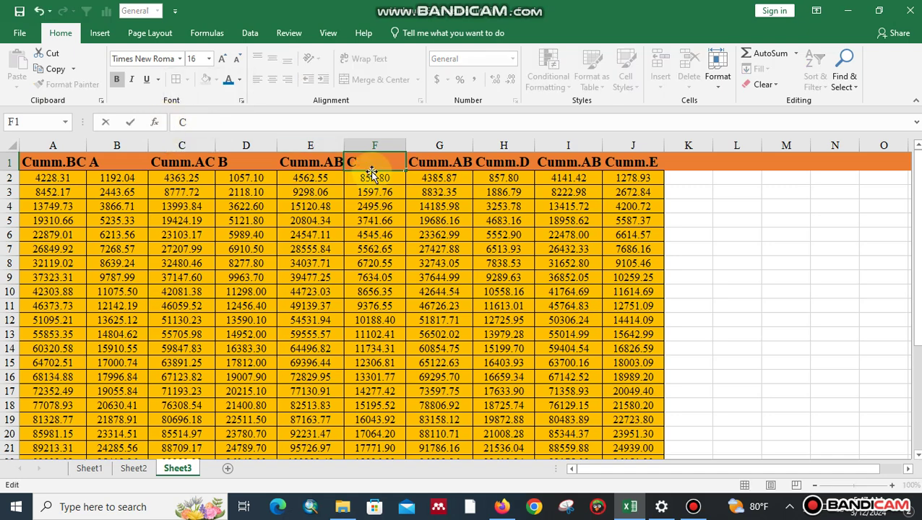
Shorten the single-station headers in H1 and J1 to D and E.
left_click(496, 163)
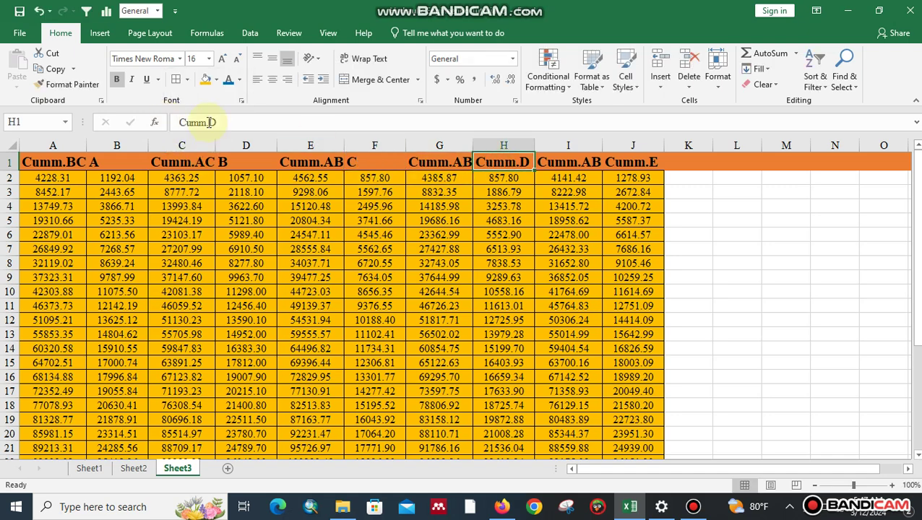
left_click_drag(184, 121, 154, 126)
key("BackSpace")
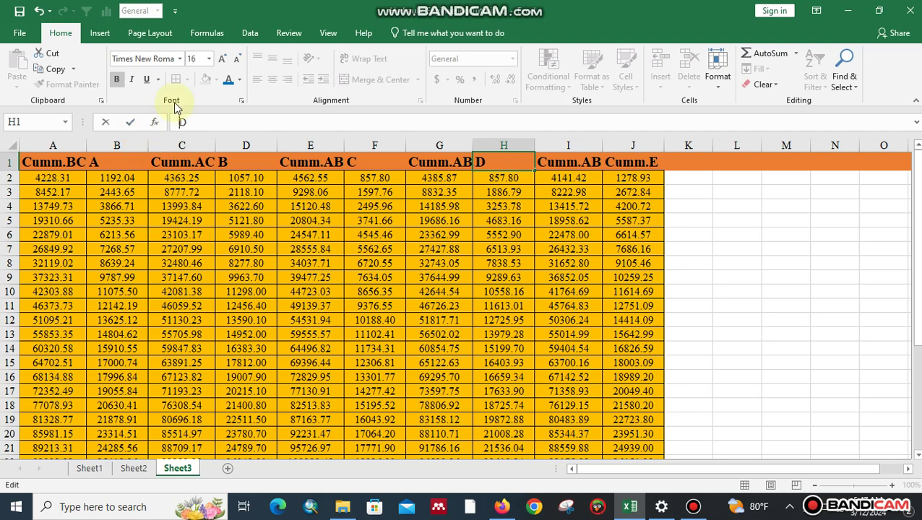
left_click(626, 162)
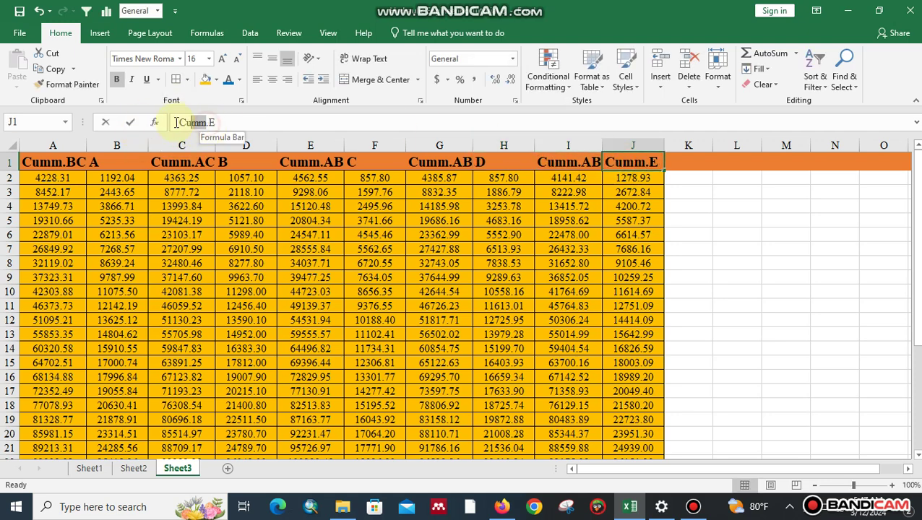
left_click_drag(175, 123, 172, 122)
key("BackSpace")
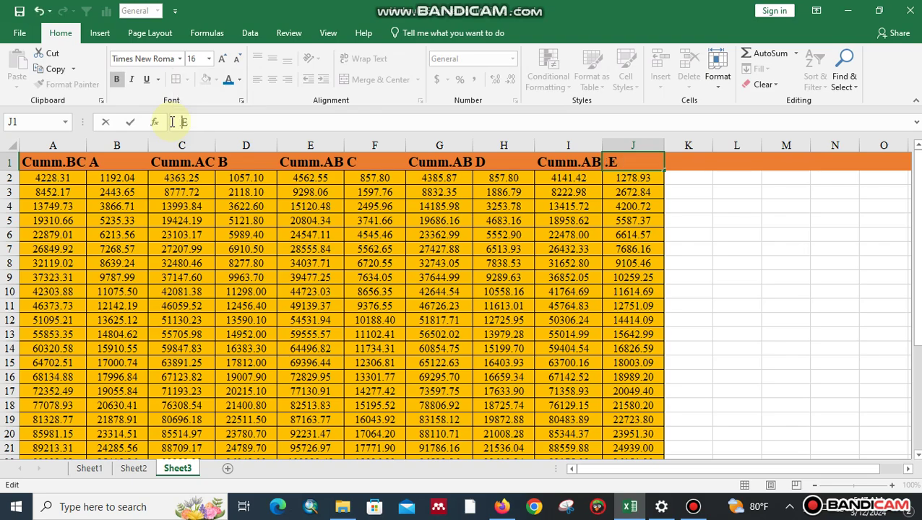
left_click(719, 232)
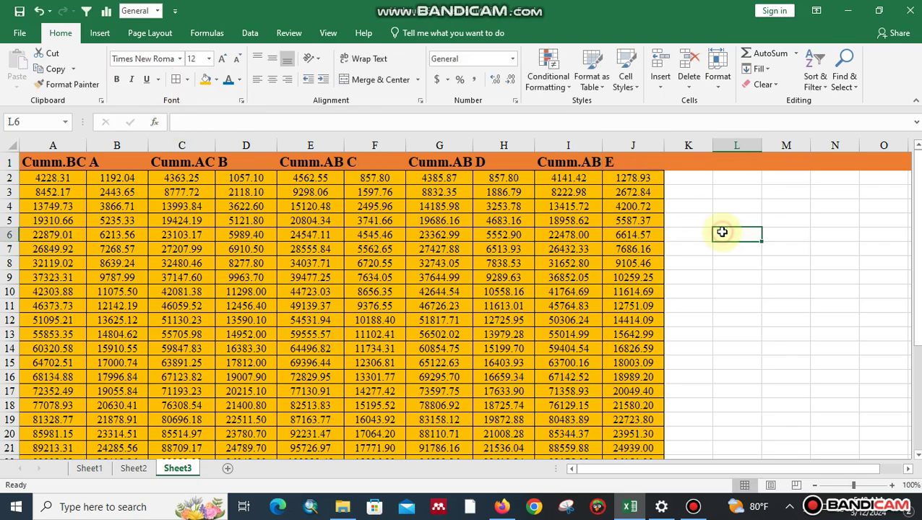
Insert the recommended scatter chart for the whole table A1:J32.
left_click_drag(39, 164, 660, 240)
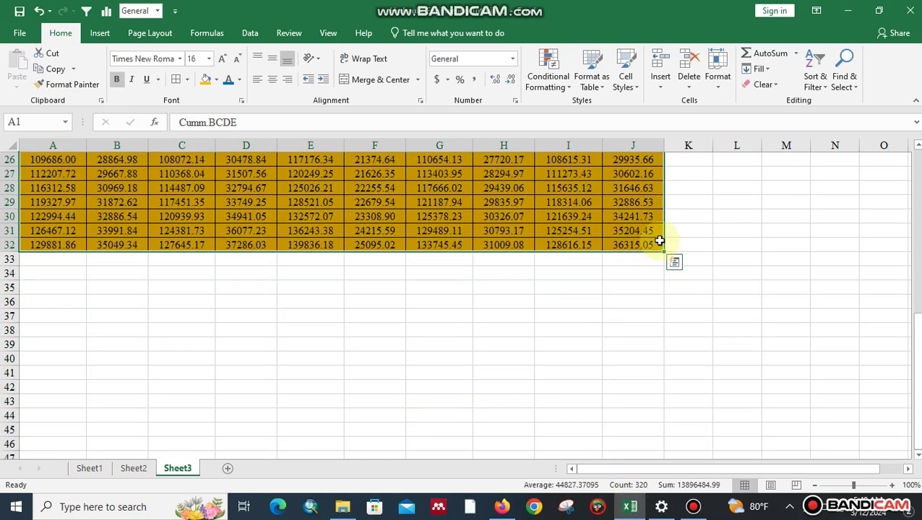
left_click(101, 15)
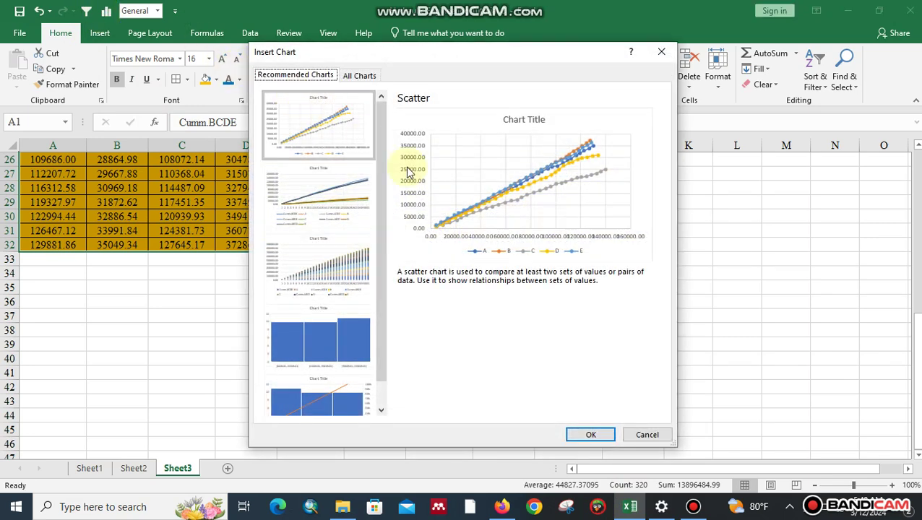
left_click(589, 434)
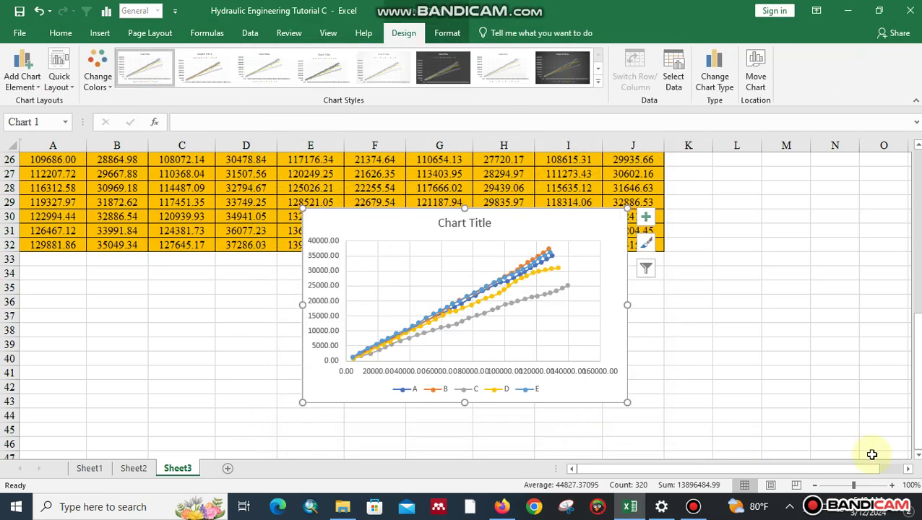
Move the scatter chart off the table so its upper-left corner sits at about cell K24.
left_click(909, 469)
left_click(909, 468)
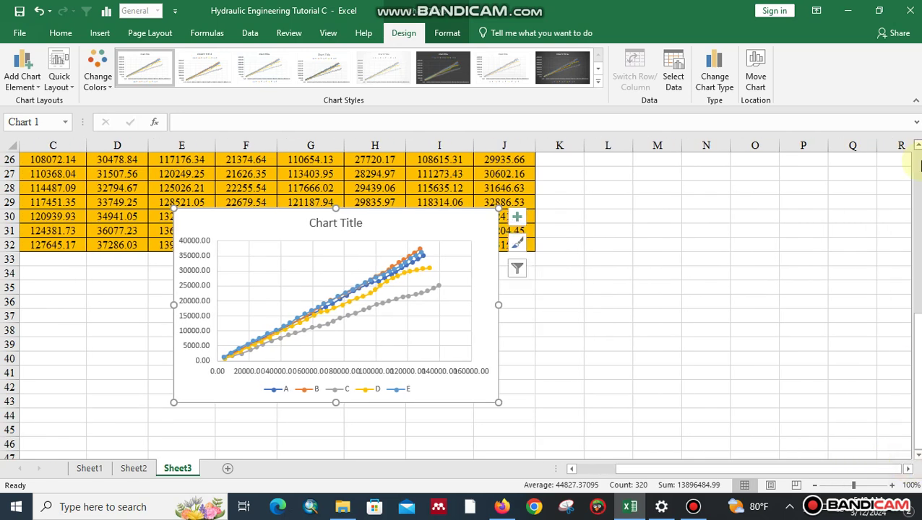
left_click(916, 146)
left_click(916, 146)
left_click(917, 146)
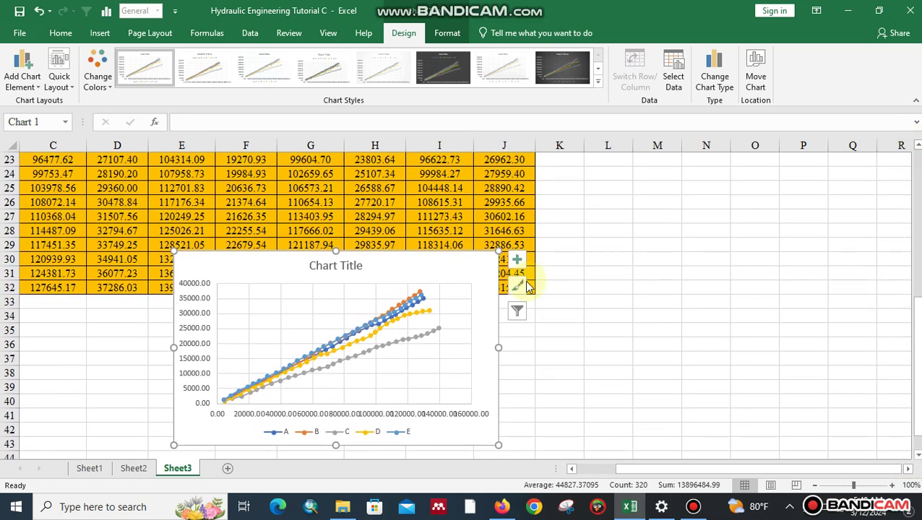
left_click_drag(406, 274, 785, 209)
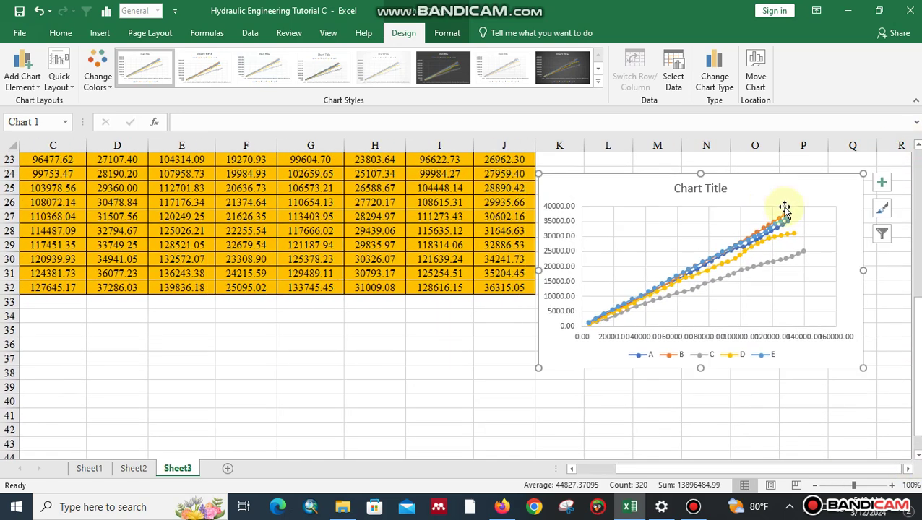
Reposition the scatter chart farther from the table, with its upper-left corner at about cell L21.
left_click(909, 469)
left_click(909, 469)
left_click(910, 469)
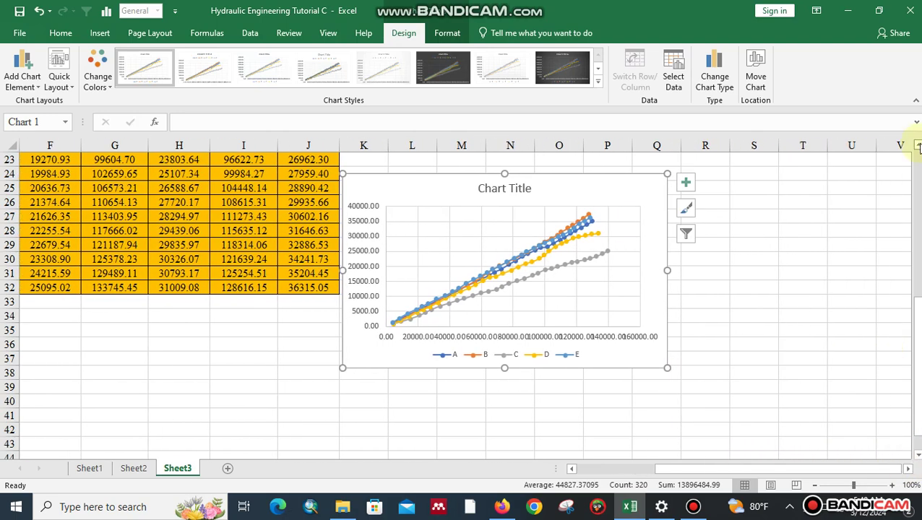
left_click(917, 146)
left_click(917, 146)
left_click(917, 146)
left_click(917, 146)
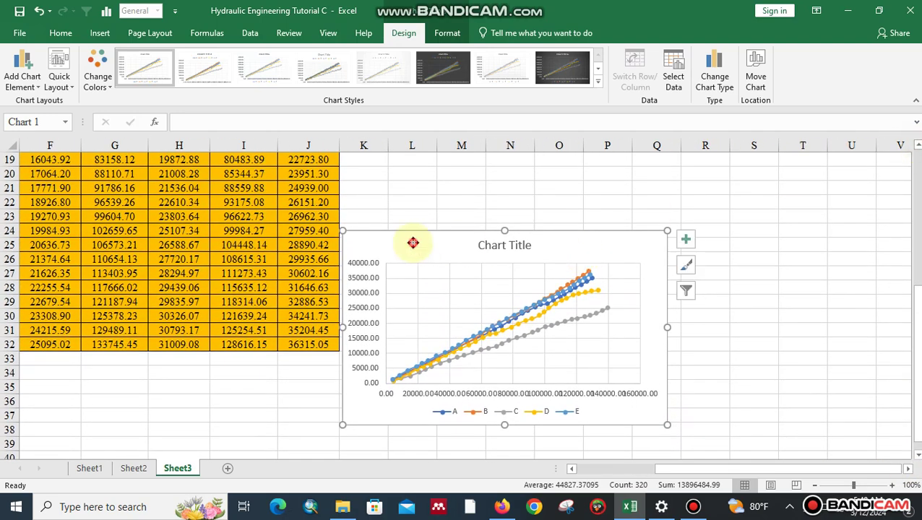
left_click_drag(412, 242, 486, 194)
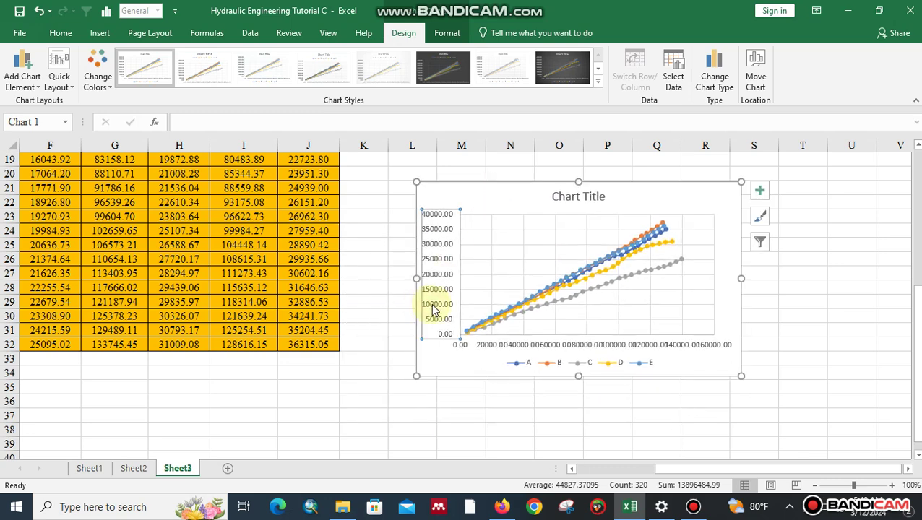
Format the chart's vertical axis numbers with 0 decimal places.
right_click(432, 308)
left_click(489, 451)
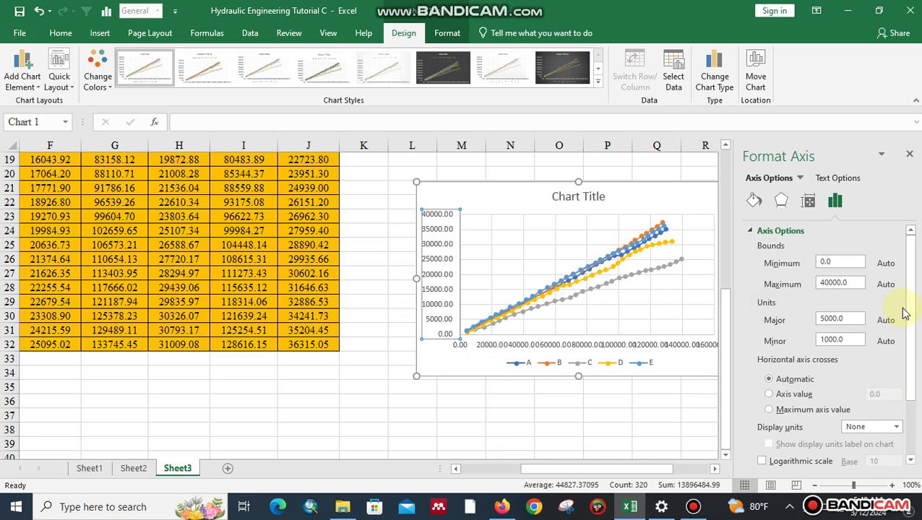
scroll(896, 394, "down", 2)
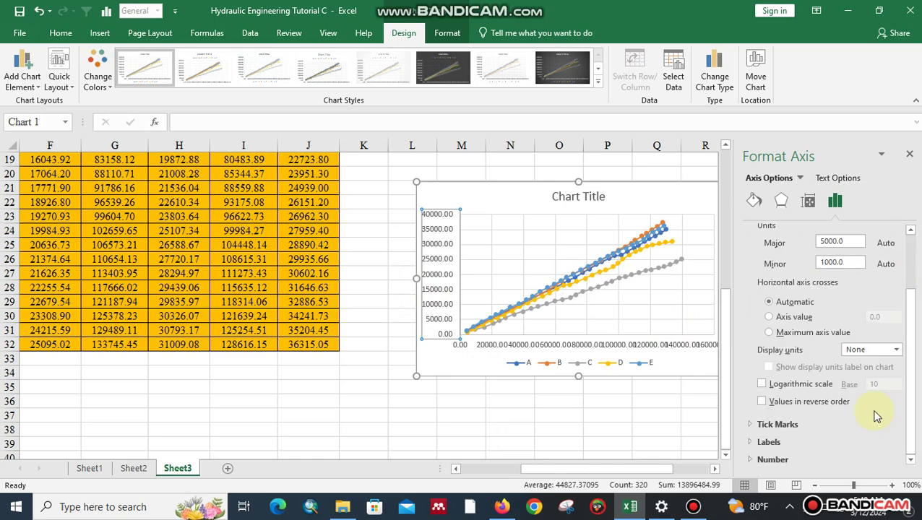
left_click(770, 460)
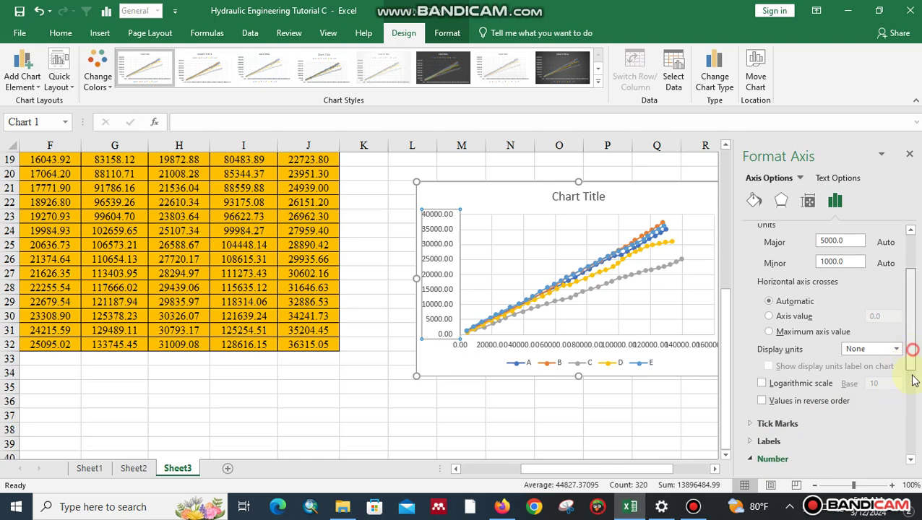
left_click_drag(913, 350, 905, 409)
left_click(844, 378)
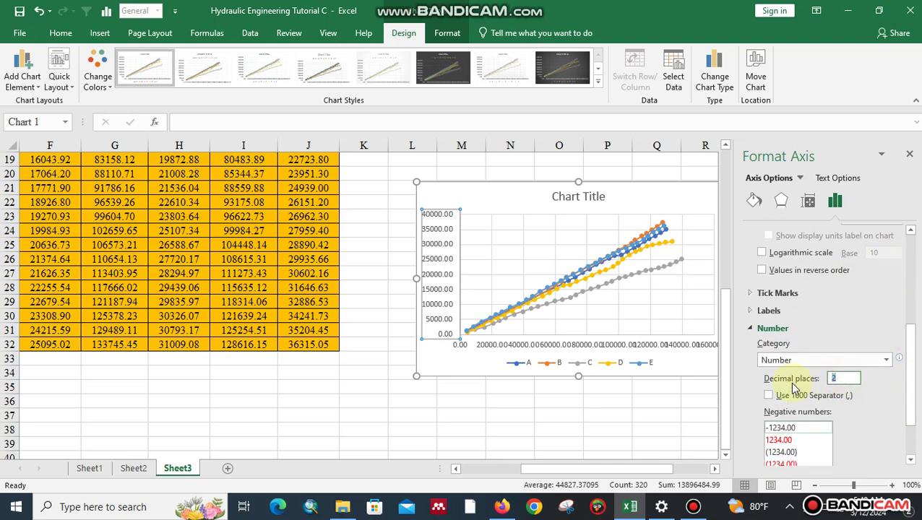
key("Return")
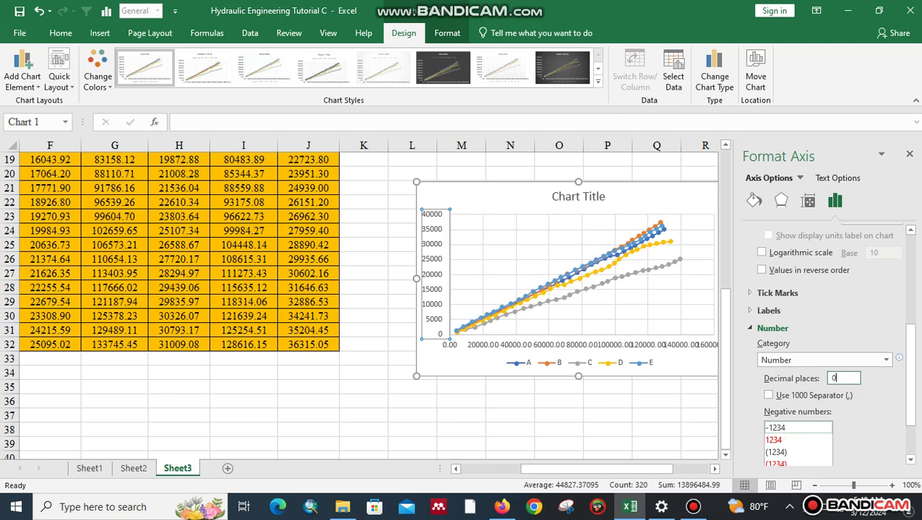
Format the chart's horizontal axis numbers with 0 decimal places and close the axis formatting options.
left_click(650, 346)
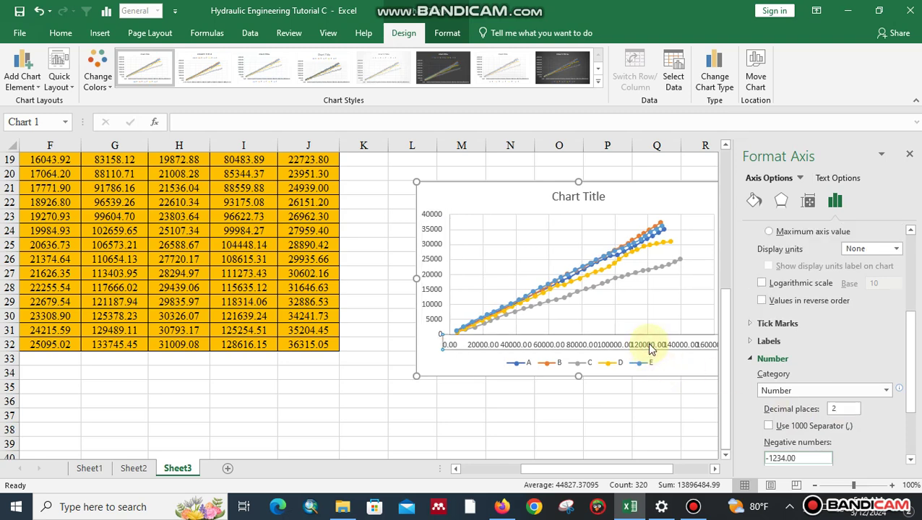
left_click_drag(849, 410, 822, 412)
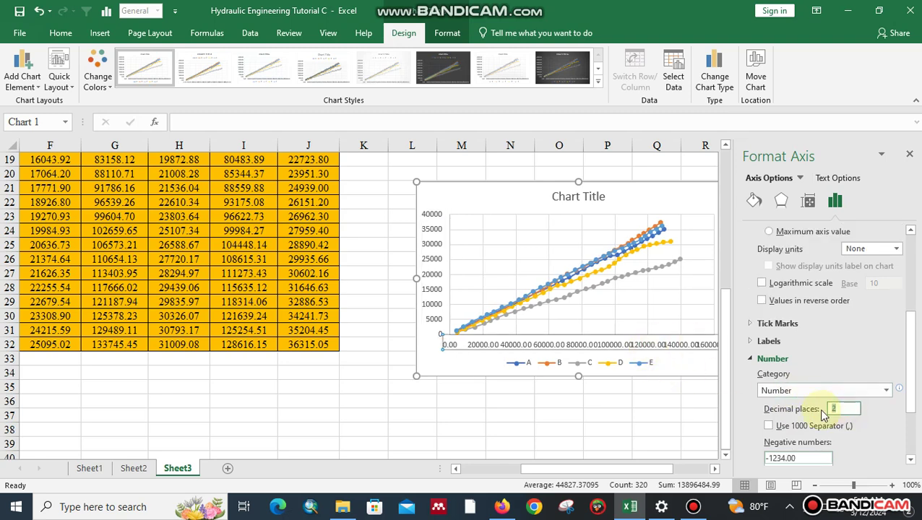
type("0")
key("Return")
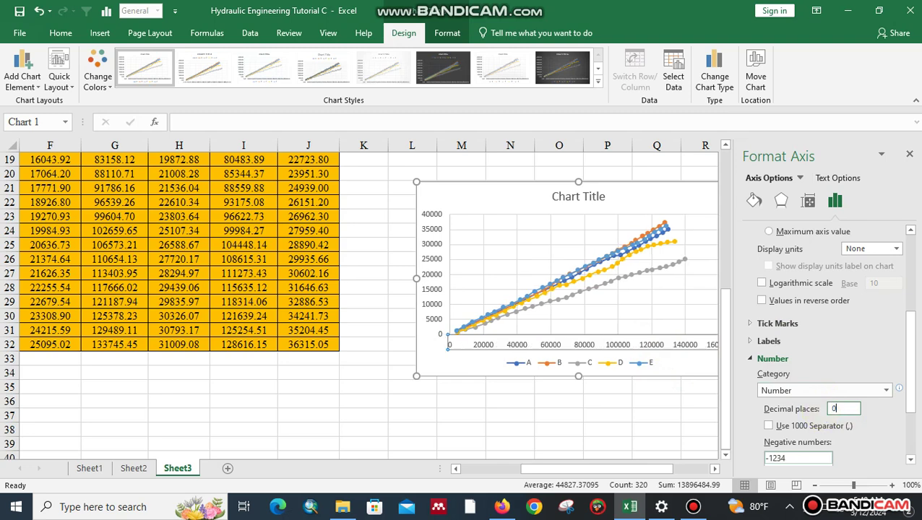
left_click(654, 418)
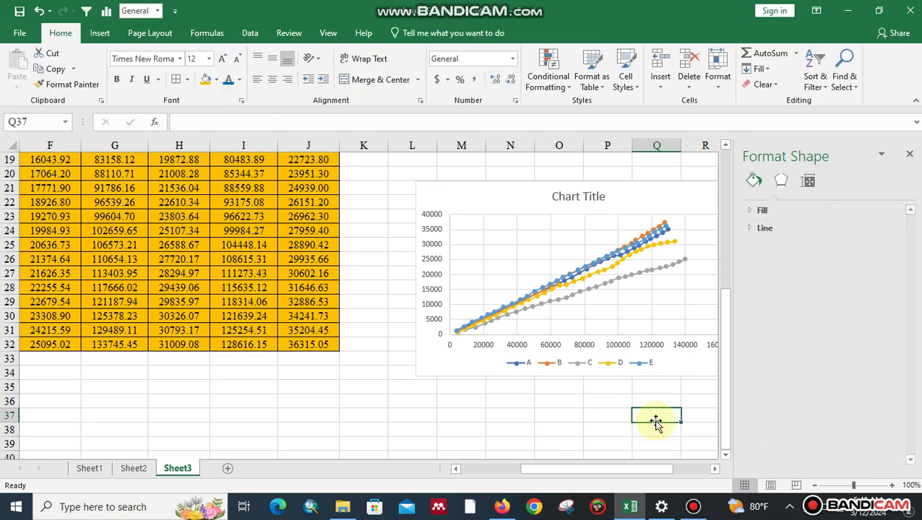
left_click(909, 154)
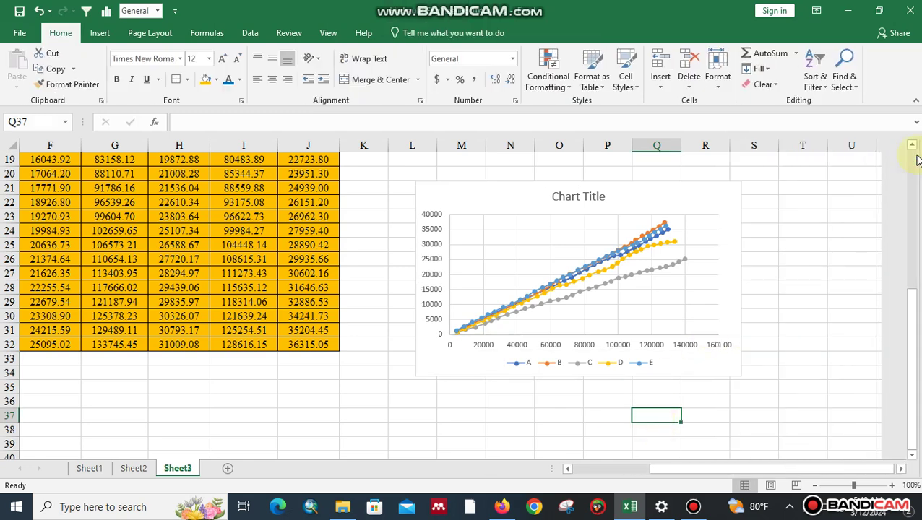
Add axis titles to both axes of the scatter chart.
left_click(718, 224)
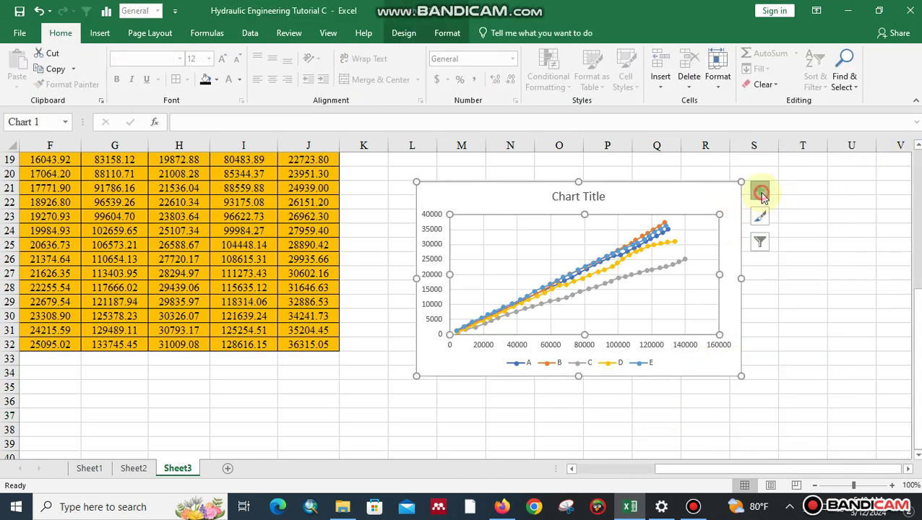
left_click(760, 190)
left_click(791, 221)
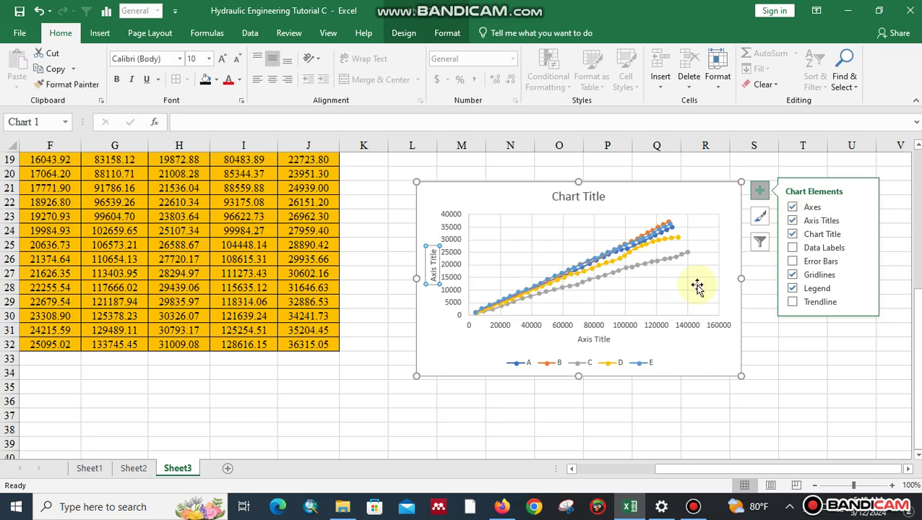
Change the horizontal axis title to "Annual Aver cumm of ALL Station".
left_click(608, 339)
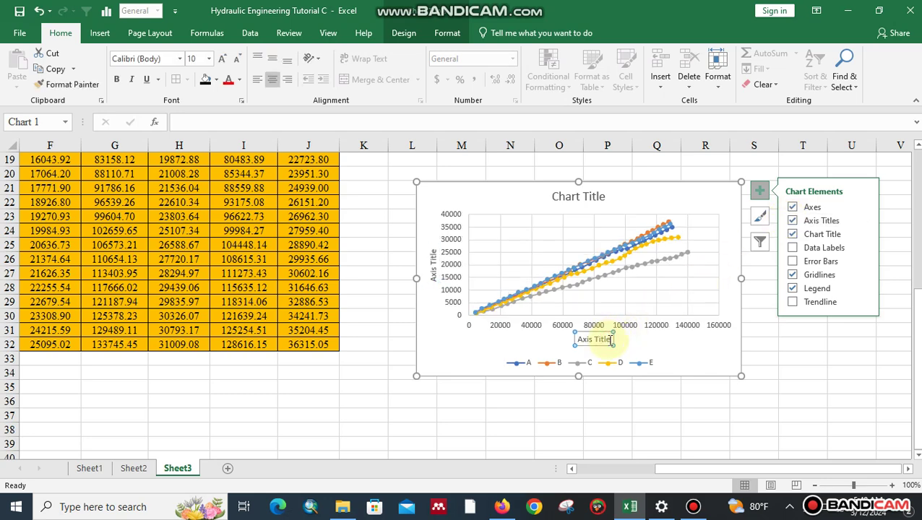
left_click_drag(610, 339, 562, 341)
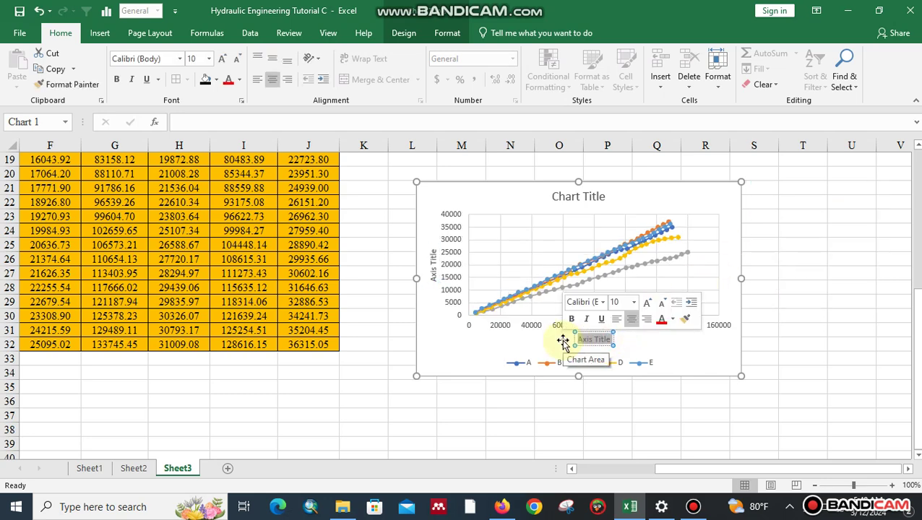
type("a")
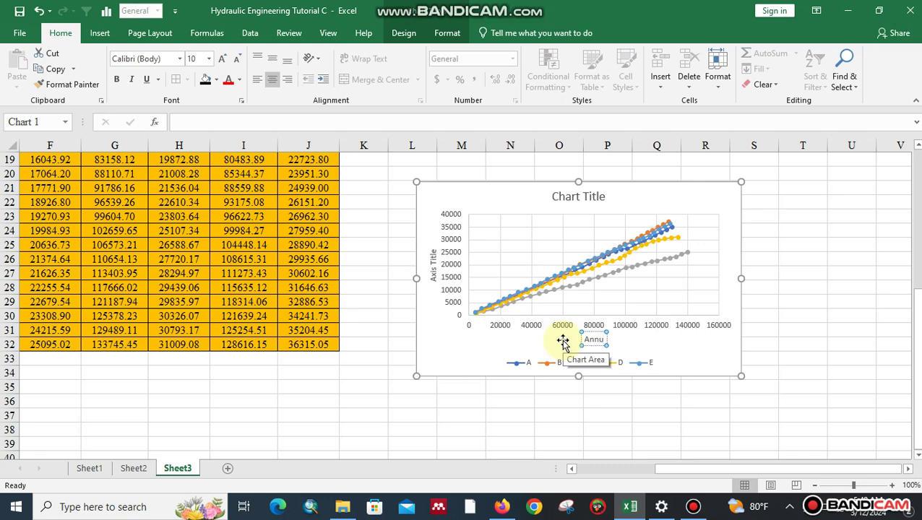
type("nnual Aver")
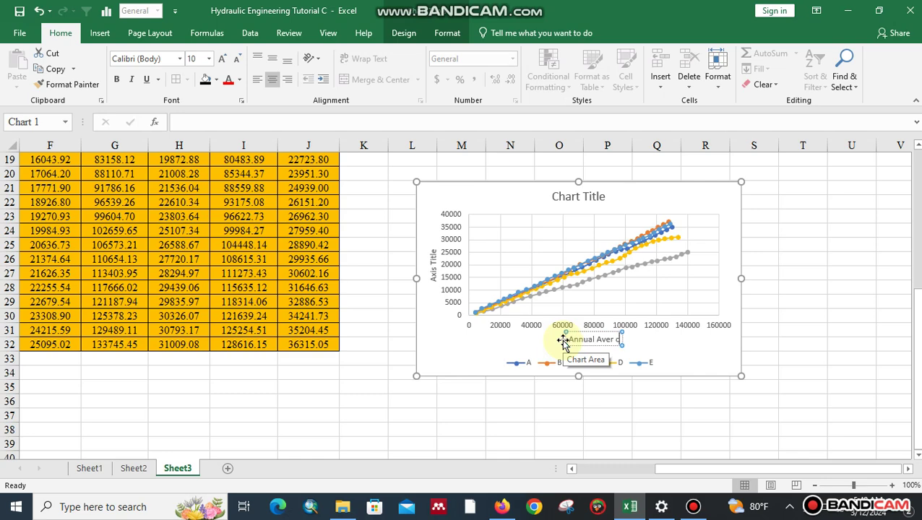
type(" cumm")
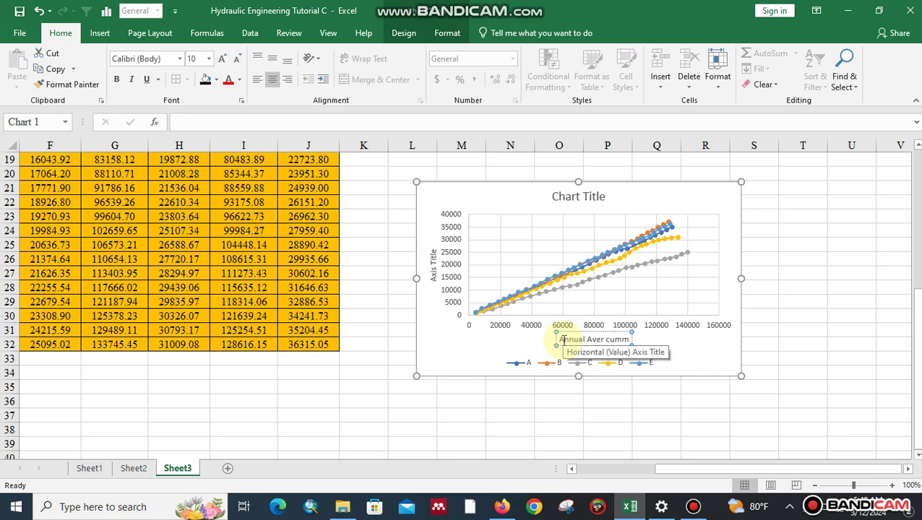
type(" of AL")
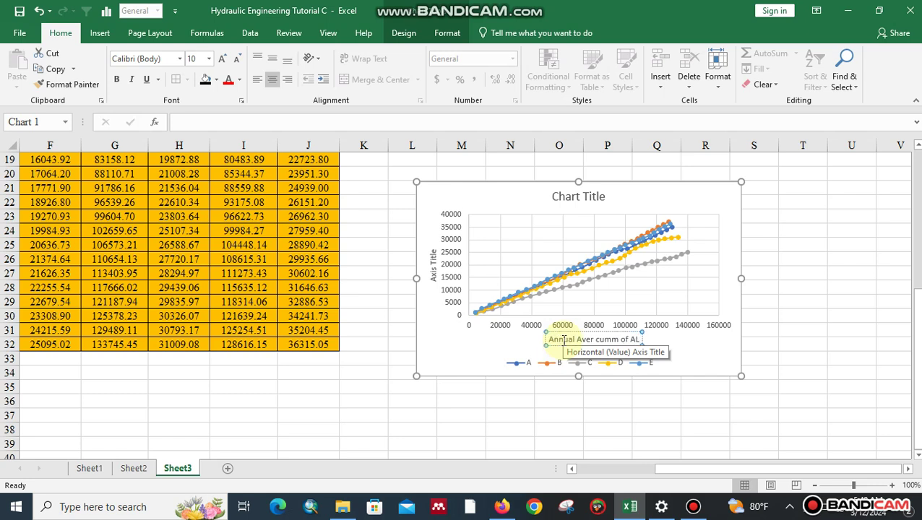
type("L SATAT")
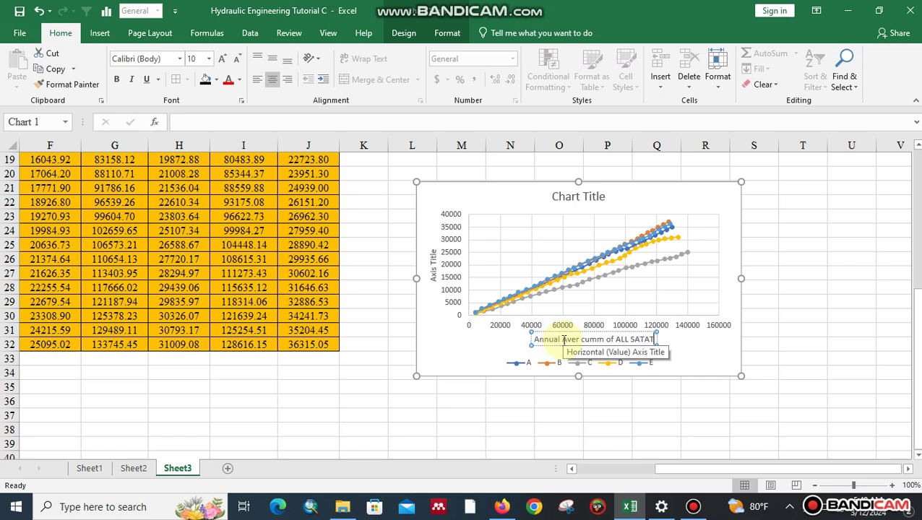
key("BackSpace")
key("BackSpace")
key("BackSpace")
key("BackSpace")
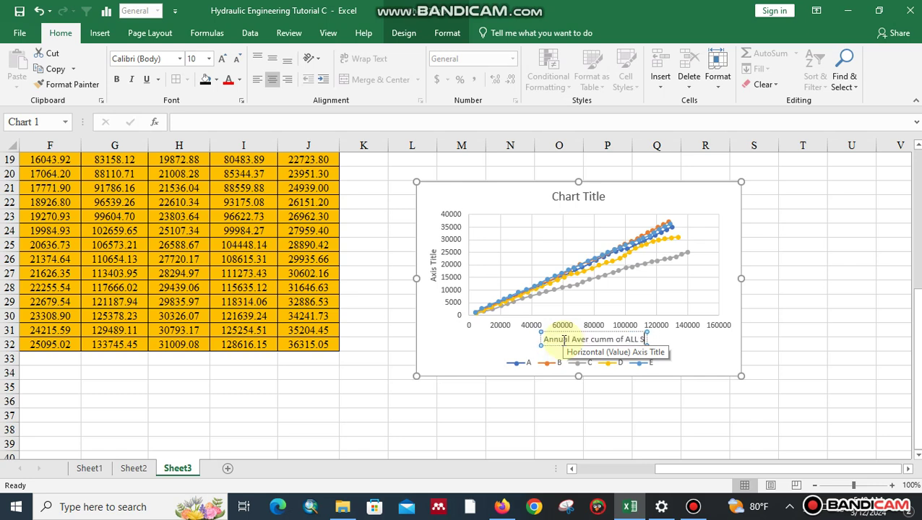
type("tation")
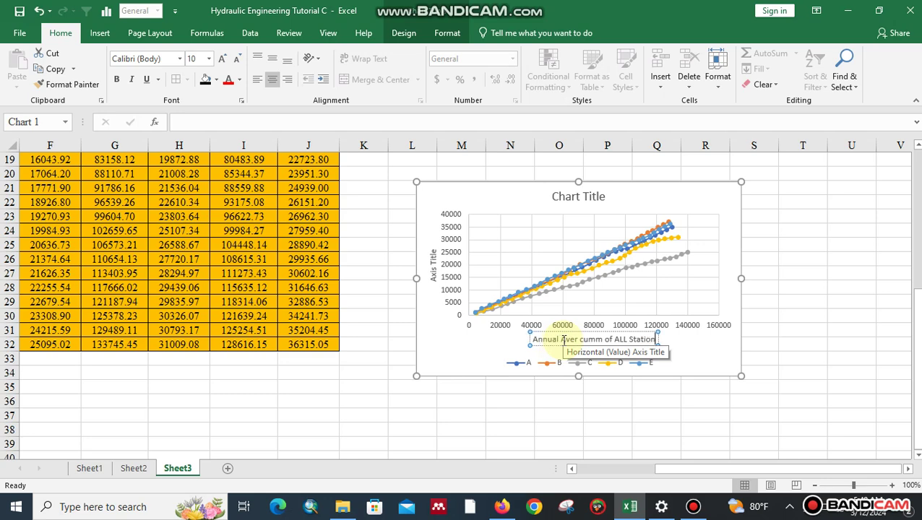
Change the vertical axis title to "Annual Aver cumm of Rf of each staion".
left_click(433, 260)
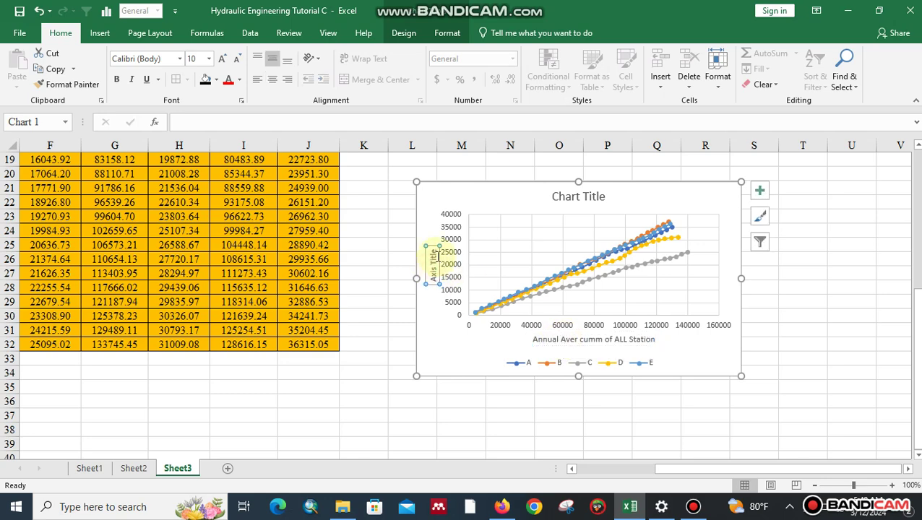
left_click_drag(434, 246, 436, 282)
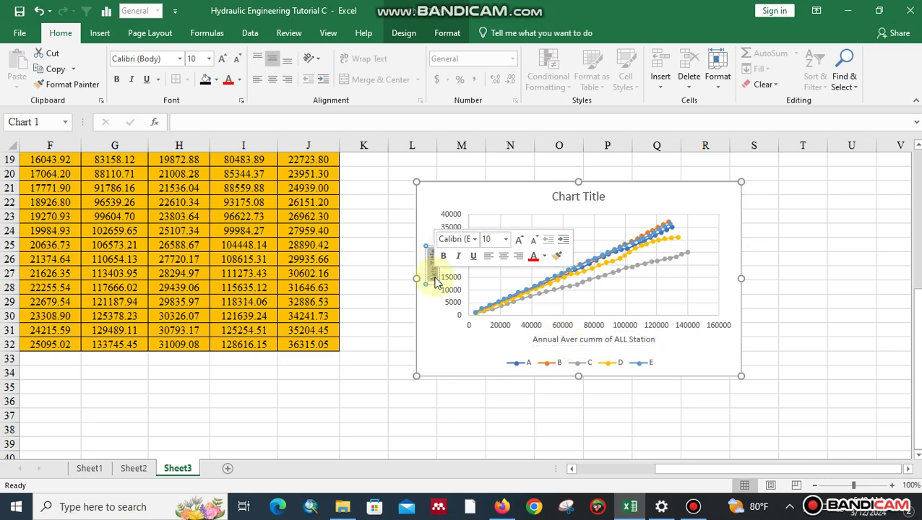
key("Delete")
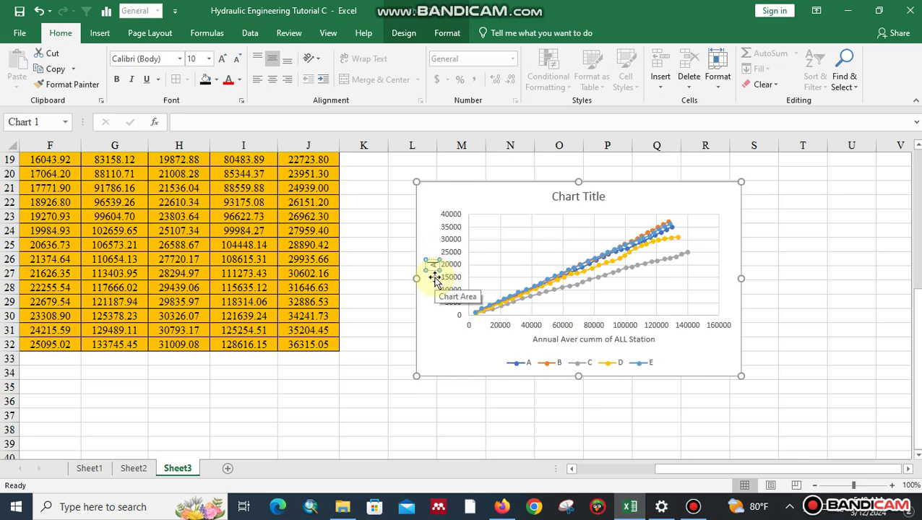
type("Annual")
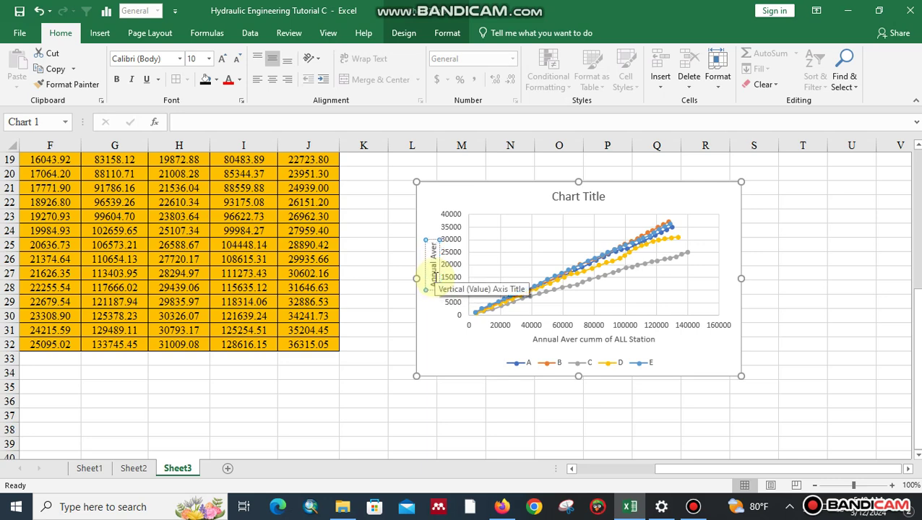
type("Aver cumm")
type(" of")
type(" A")
type("Rf")
type(" of")
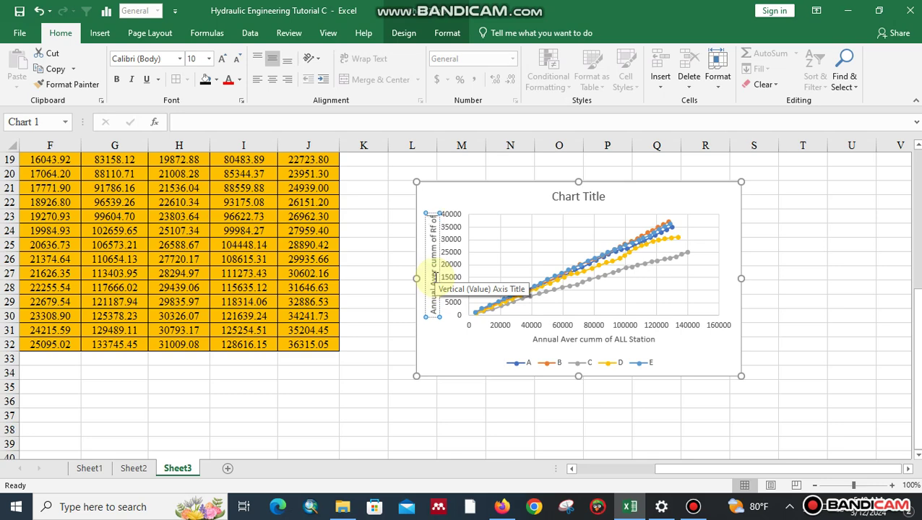
type(" each")
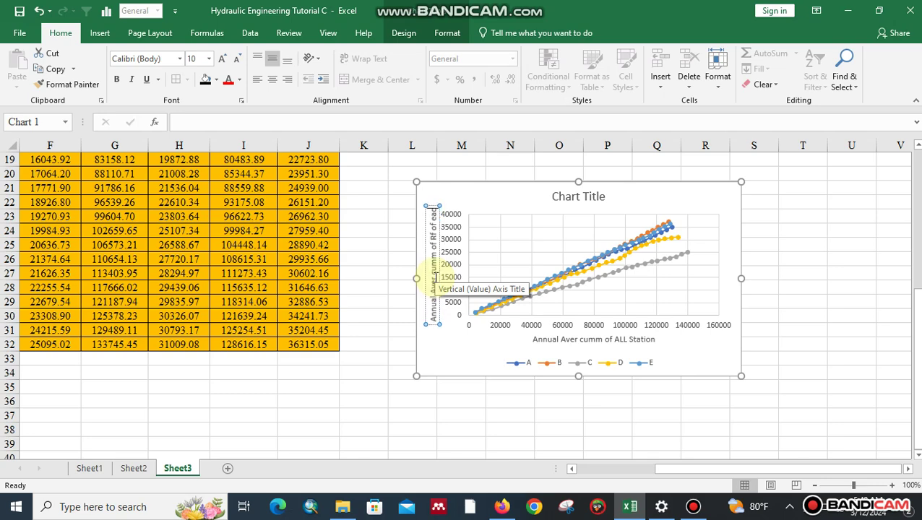
type(" sta")
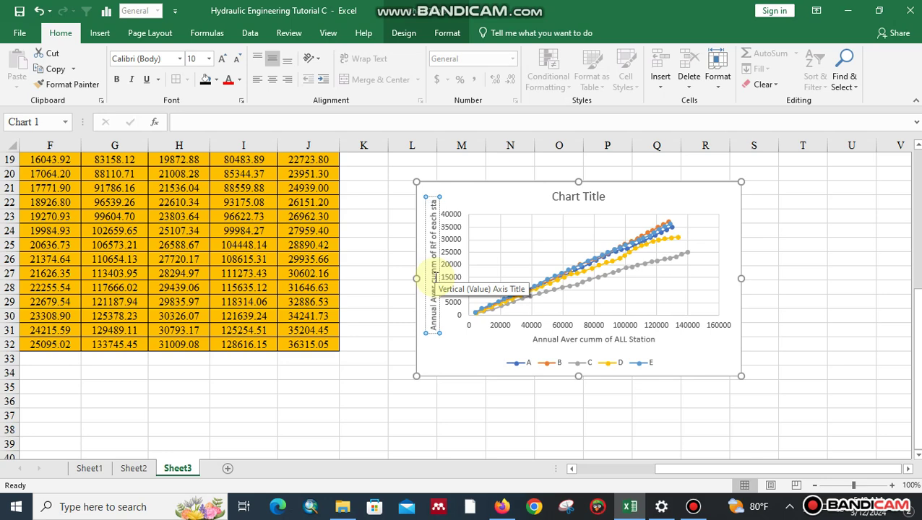
type("ion")
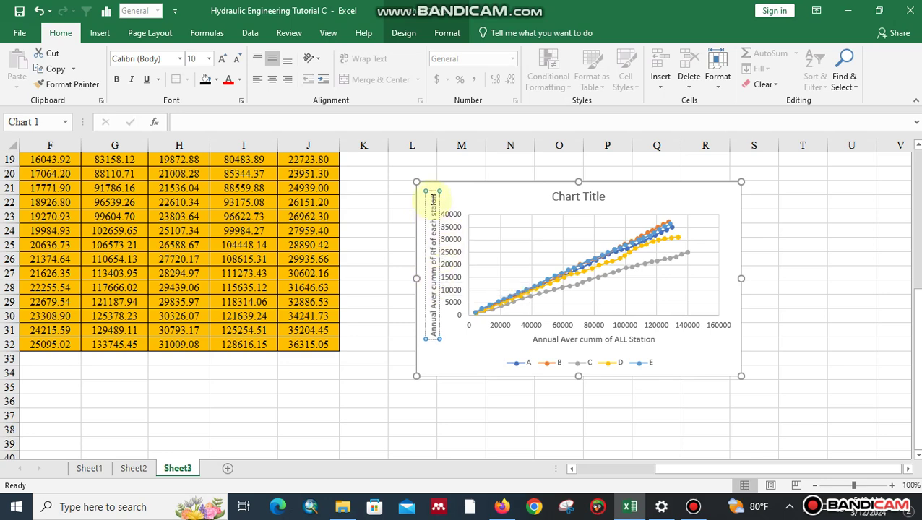
Set the vertical axis title's font to Times New Roman, size 12.
left_click_drag(430, 195, 433, 323)
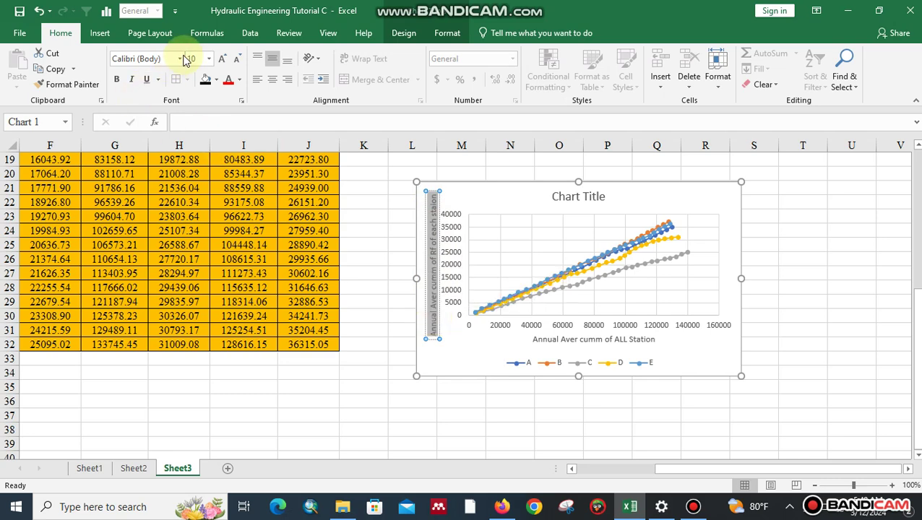
left_click(180, 59)
left_click(189, 140)
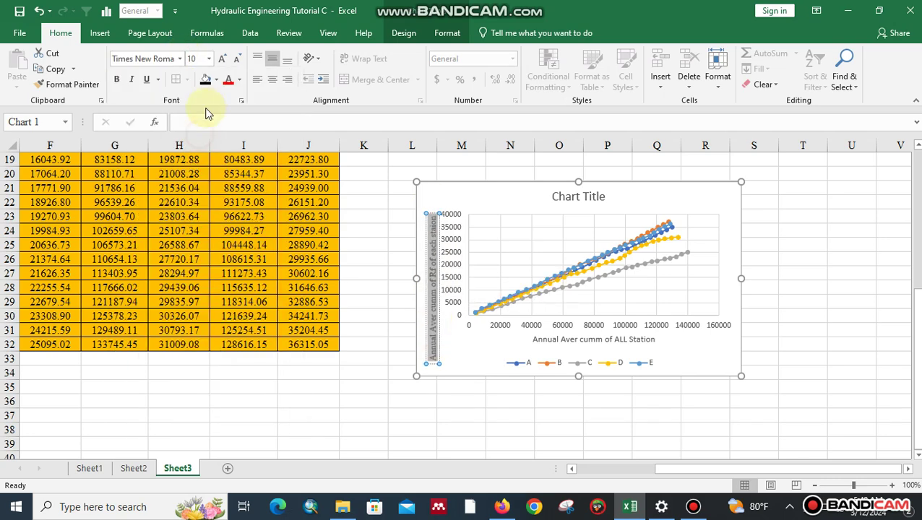
left_click(224, 60)
left_click(224, 60)
left_click(224, 61)
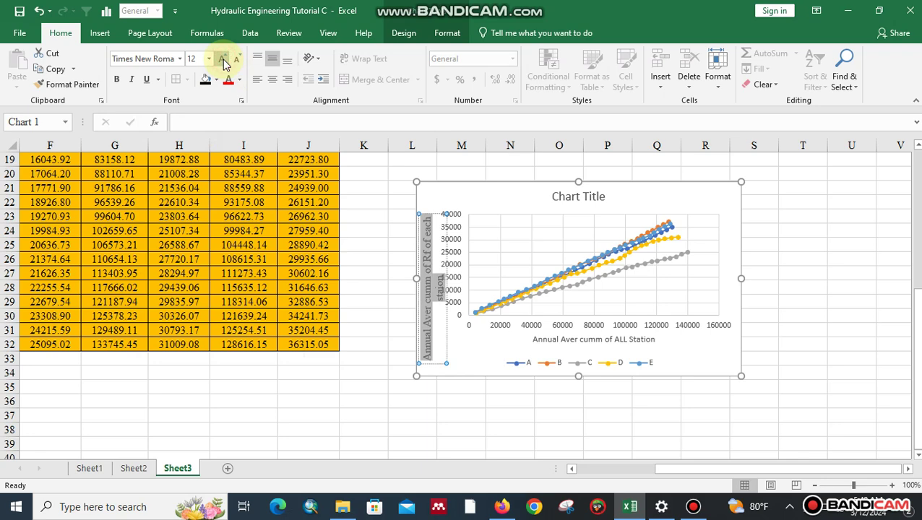
Set the horizontal axis title's font to Times New Roman, size 12.
left_click(560, 339)
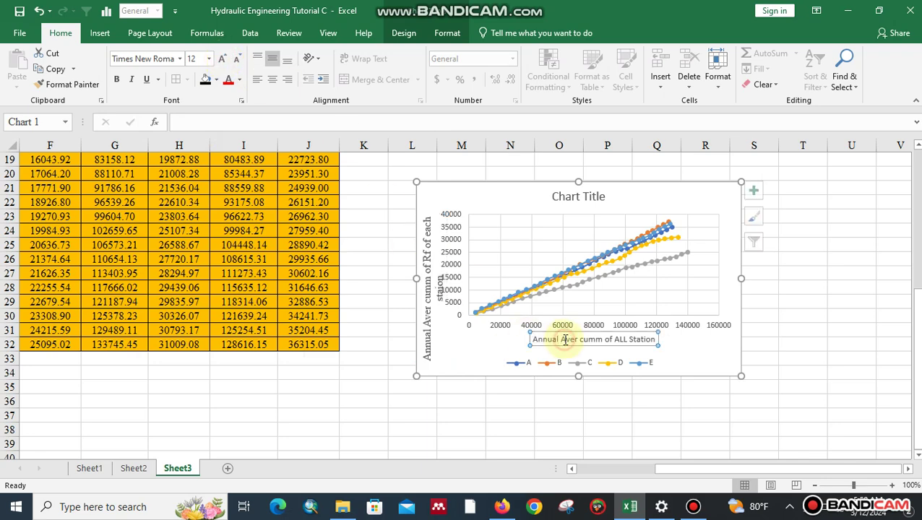
left_click(224, 61)
left_click(224, 60)
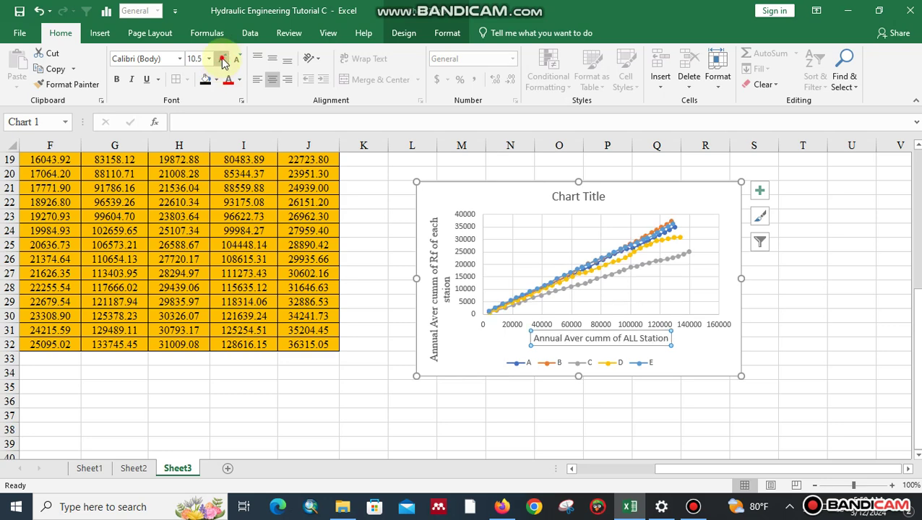
left_click(224, 61)
left_click(223, 61)
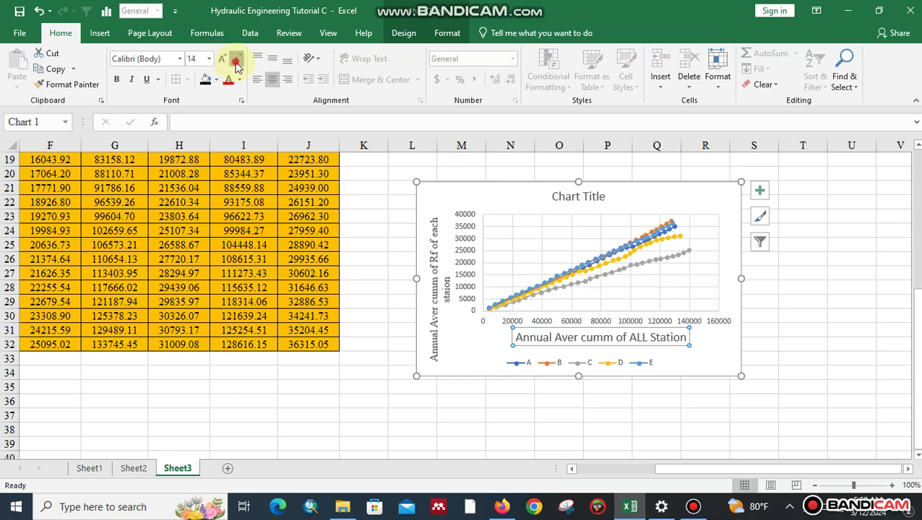
left_click(237, 59)
left_click(181, 61)
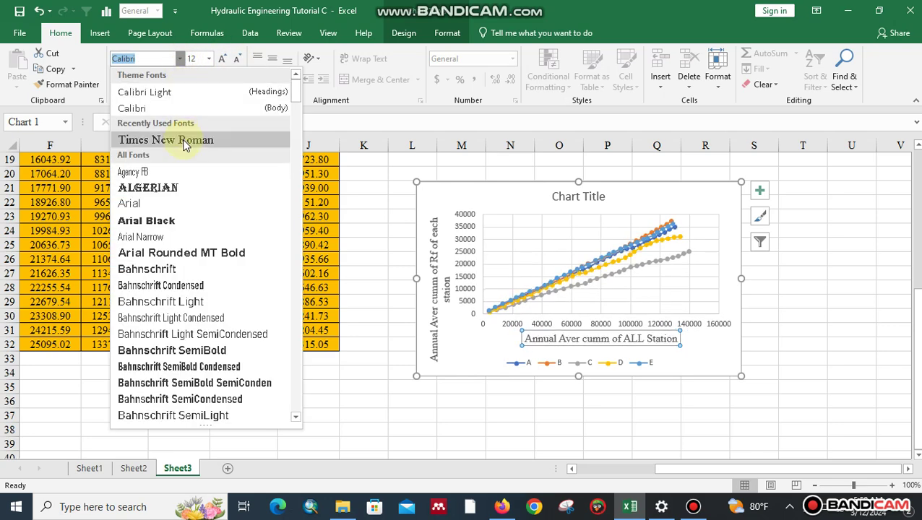
left_click(166, 139)
Widen the scatter chart by extending its right edge into column T.
left_click(513, 304)
left_click(513, 304)
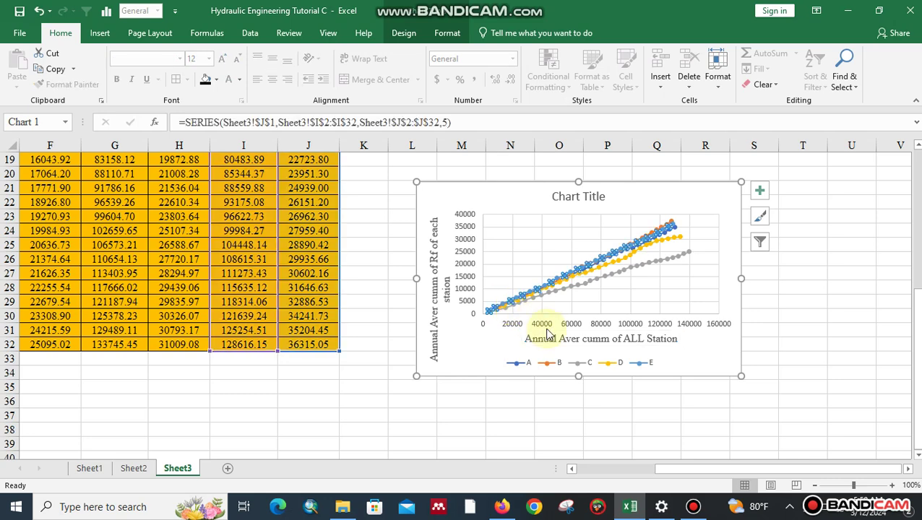
left_click(660, 304)
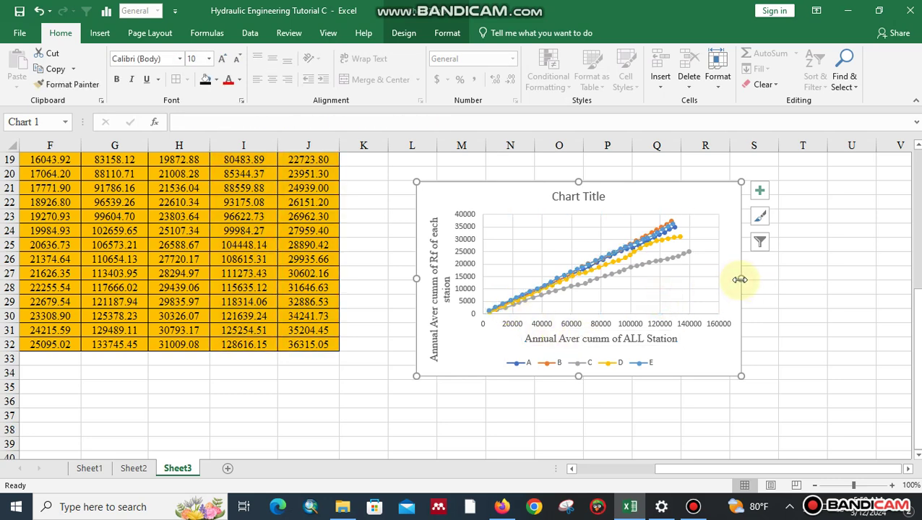
left_click_drag(739, 279, 805, 278)
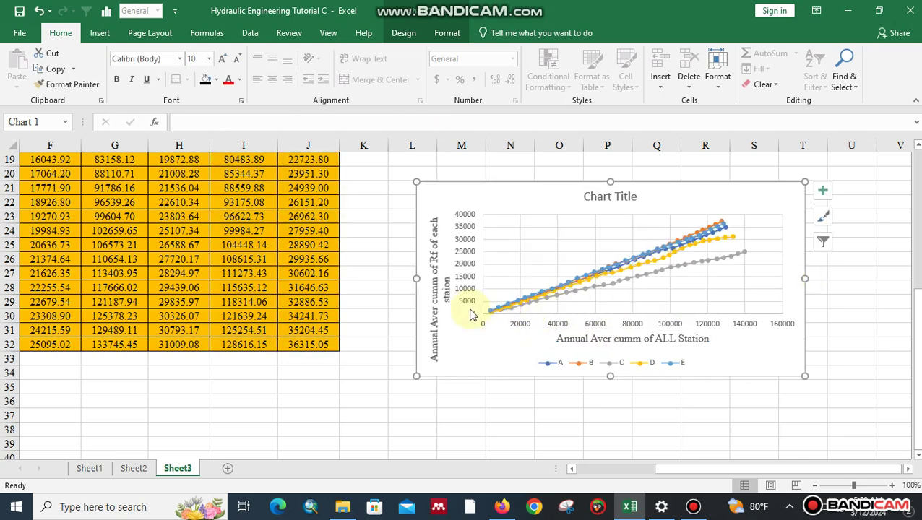
Move the legend above the plot area, at the chart's upper edge, and delete the chart title.
left_click(490, 286)
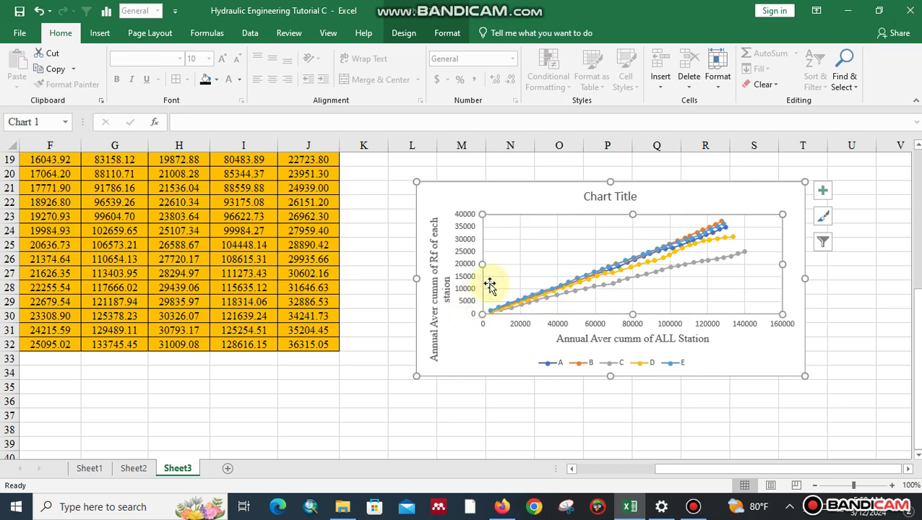
left_click(581, 366)
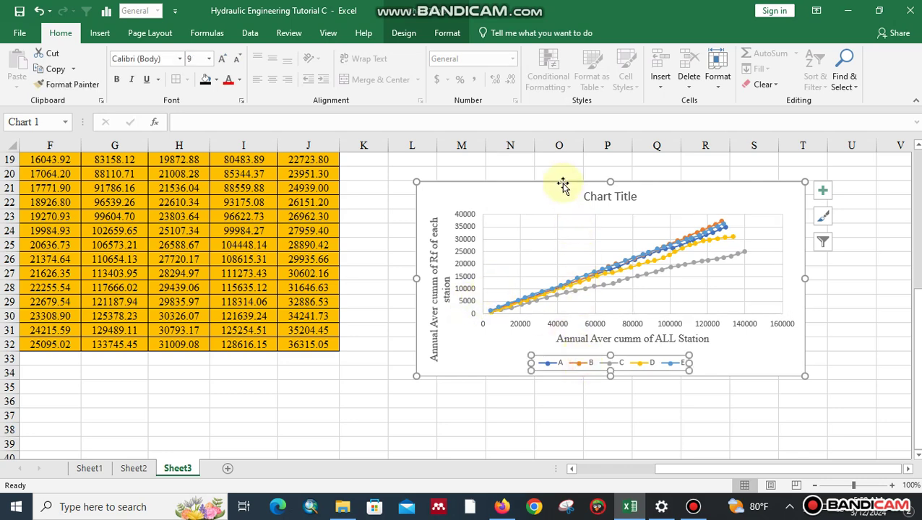
left_click_drag(558, 202, 506, 190)
left_click(633, 196)
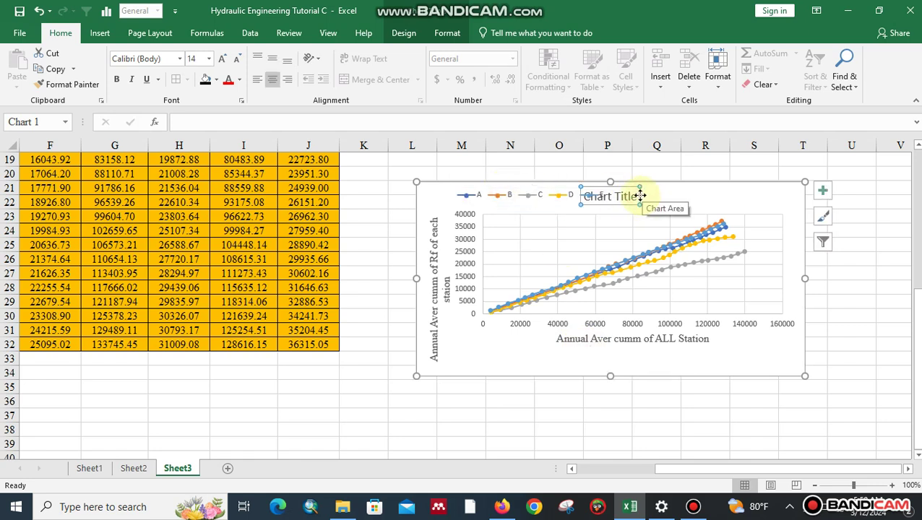
right_click(642, 197)
left_click(659, 203)
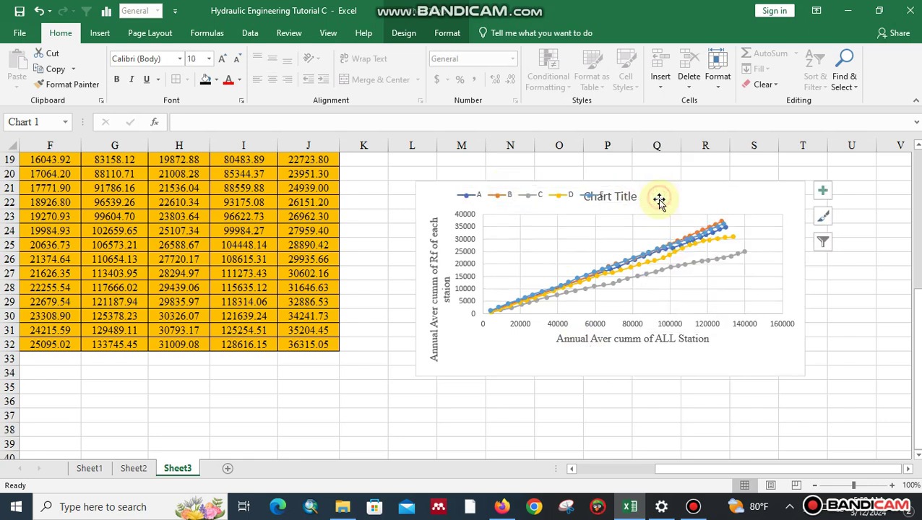
Move the horizontal axis title down near the chart's lower edge and shift the vertical axis title slightly outward.
left_click(586, 341)
left_click_drag(585, 331, 583, 360)
left_click(430, 292)
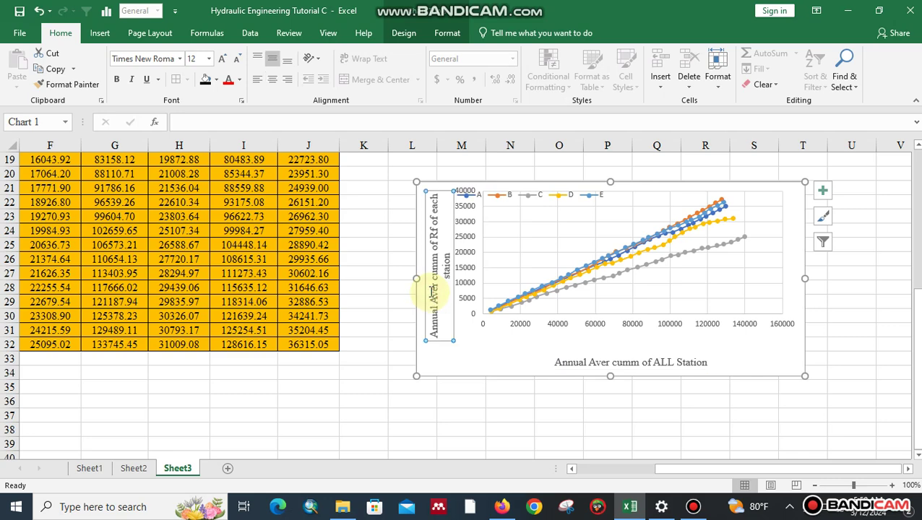
Move the plot area down and slightly left so it clears the legend and sits just above the horizontal axis title.
left_click(494, 288)
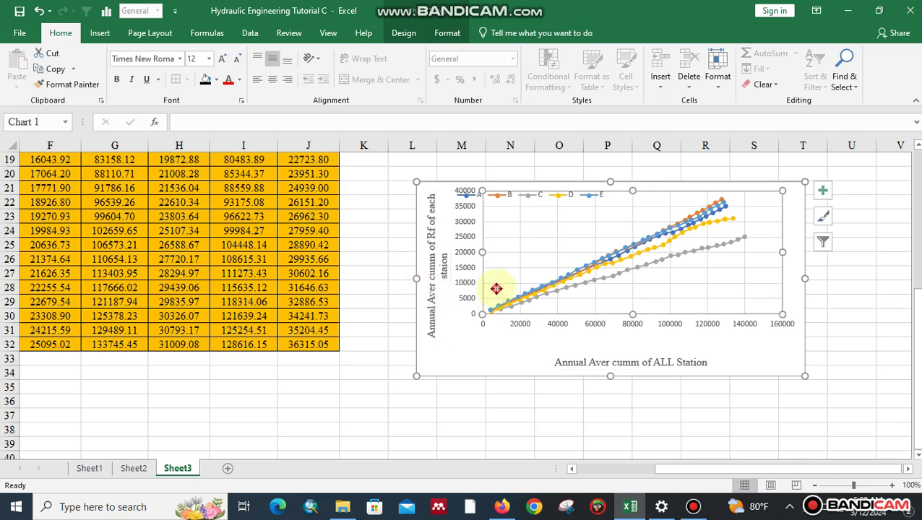
left_click(495, 283)
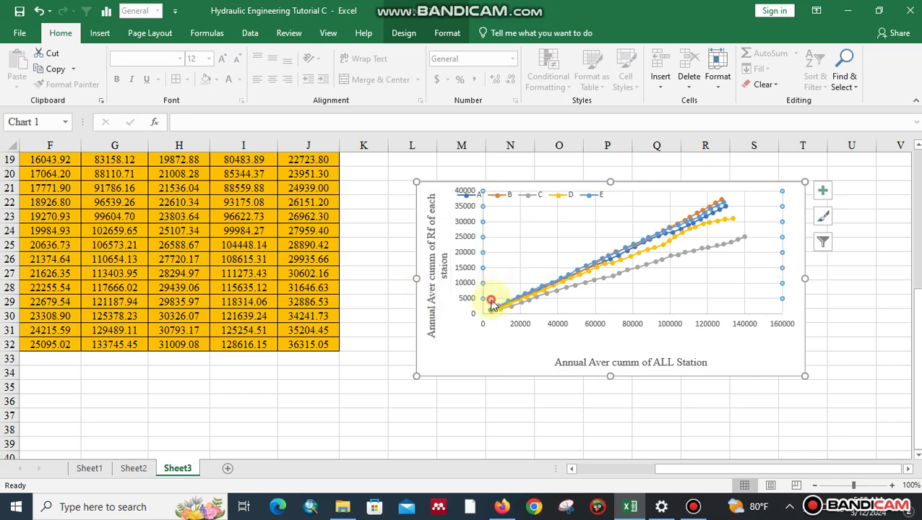
left_click(498, 295)
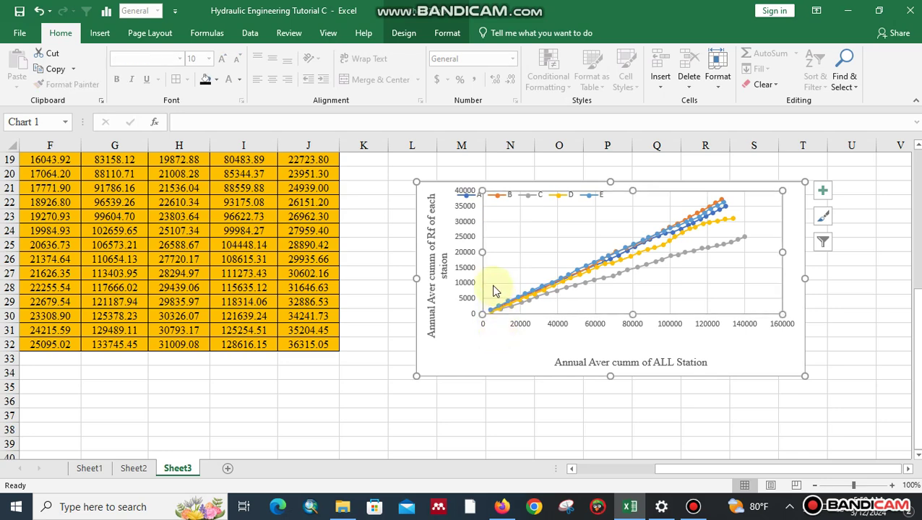
left_click(491, 311)
left_click(493, 311)
left_click(496, 295)
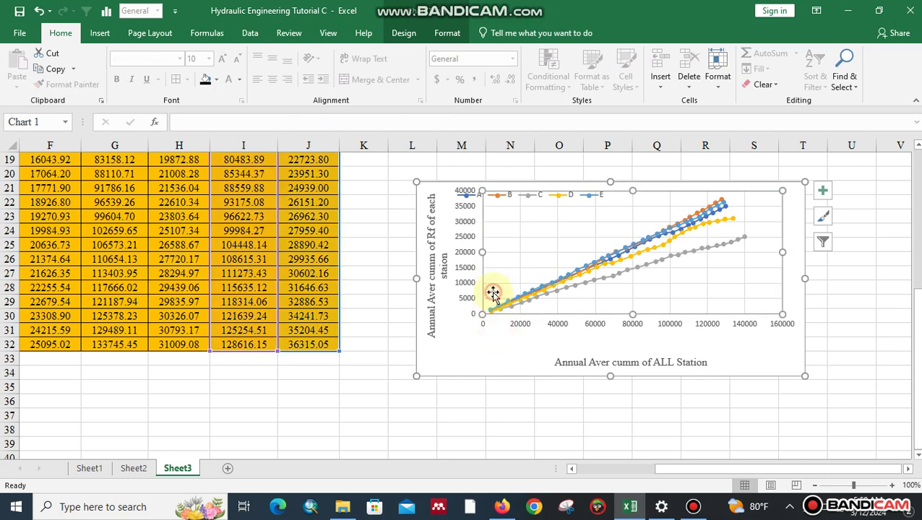
left_click_drag(506, 254, 496, 276)
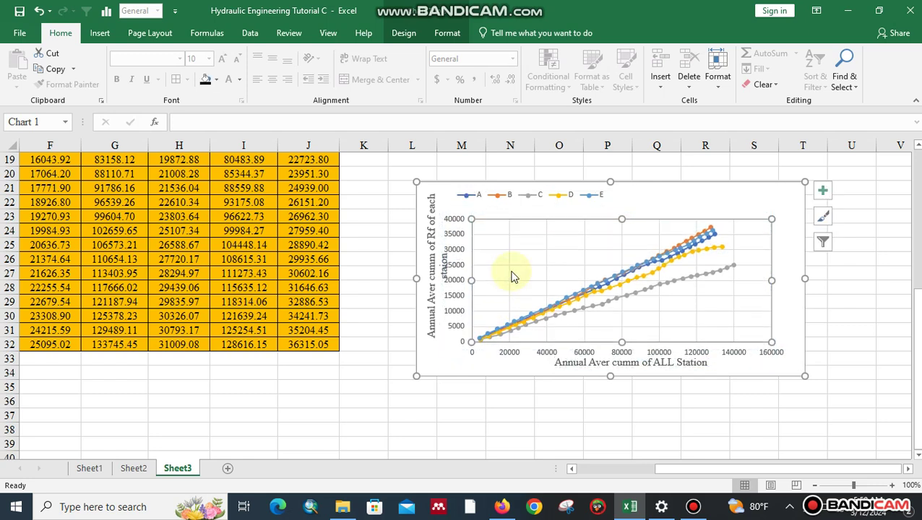
Enlarge the plot area upward to the legend and rightward toward the chart's border.
left_click_drag(624, 220, 620, 209)
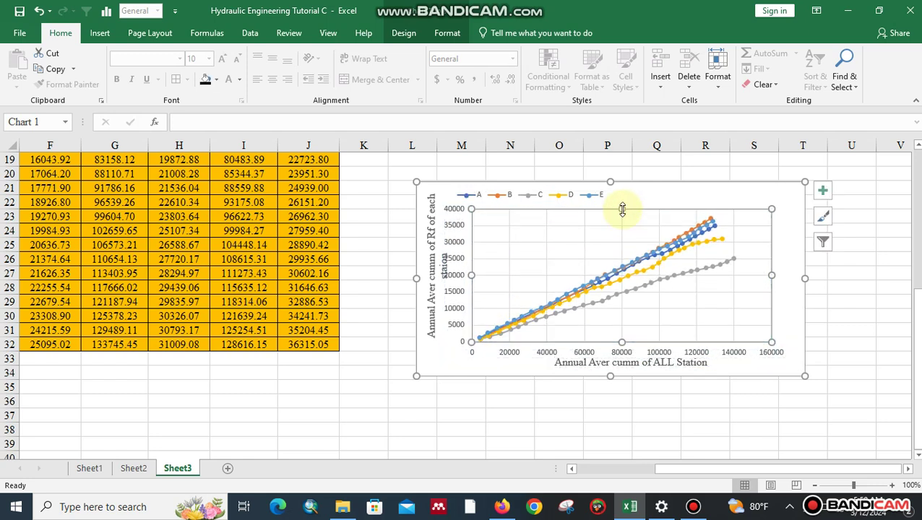
left_click_drag(775, 276, 788, 275)
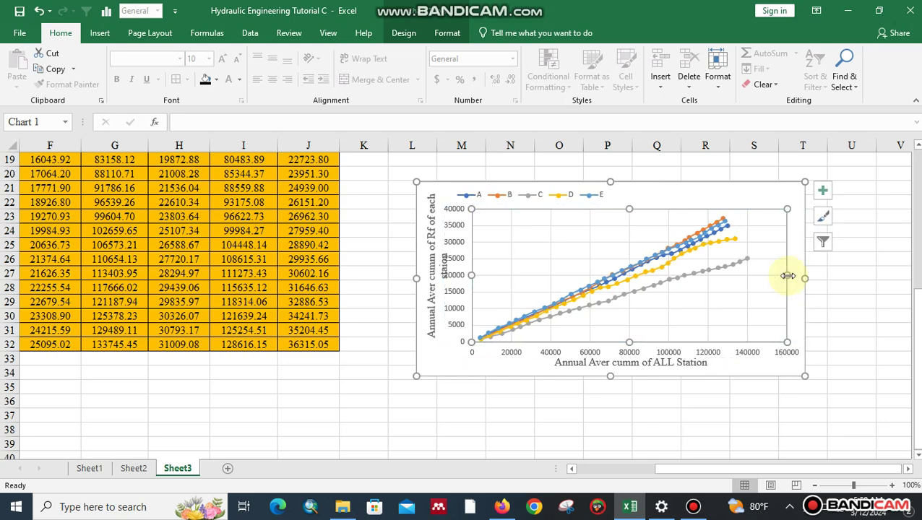
left_click_drag(630, 208, 629, 197)
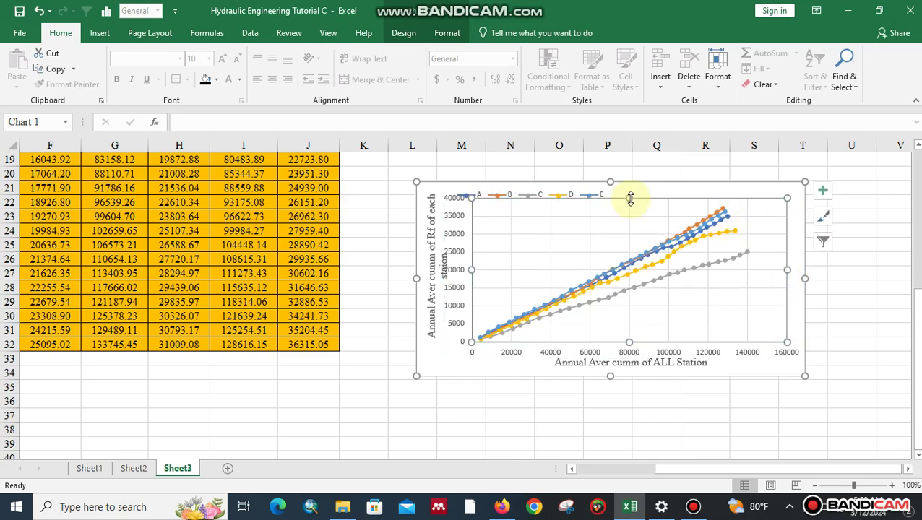
Enlarge the whole chart by extending its left edge into column L, its top edge upward and its right edge slightly outward.
left_click_drag(417, 277, 394, 279)
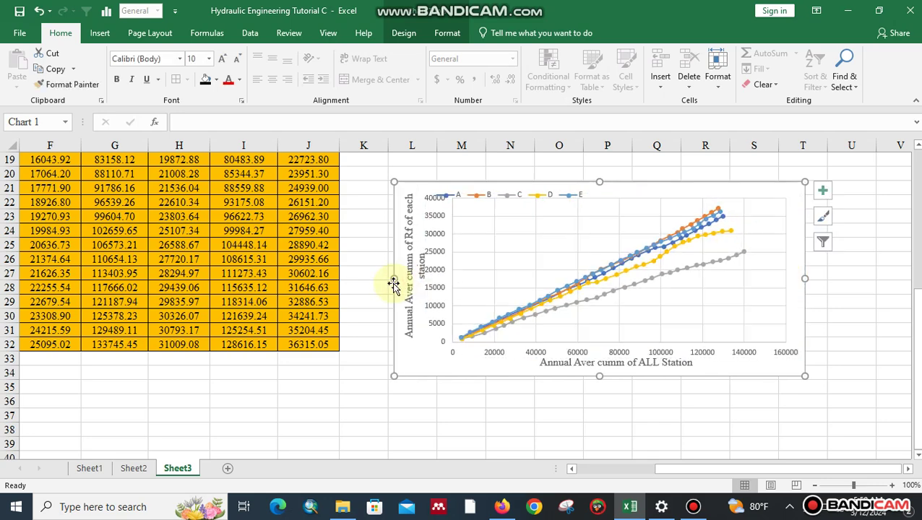
left_click_drag(599, 182, 600, 154)
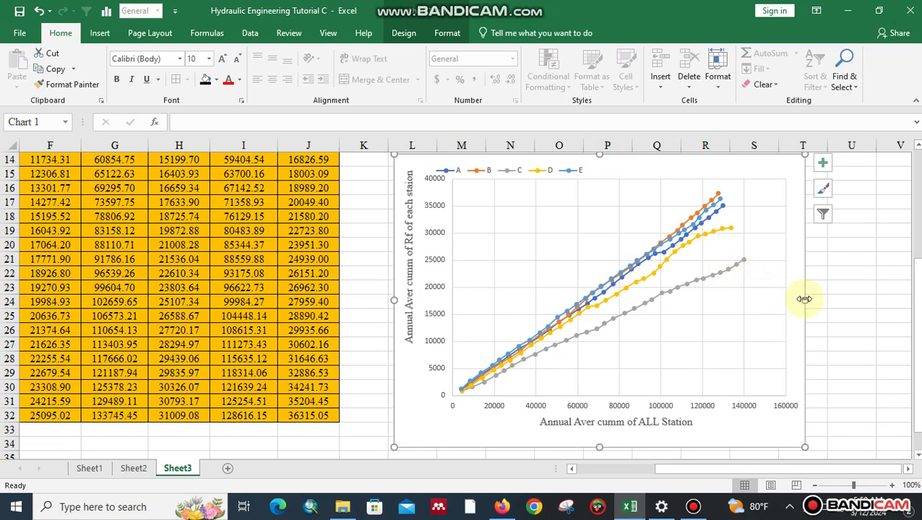
left_click_drag(806, 299, 821, 300)
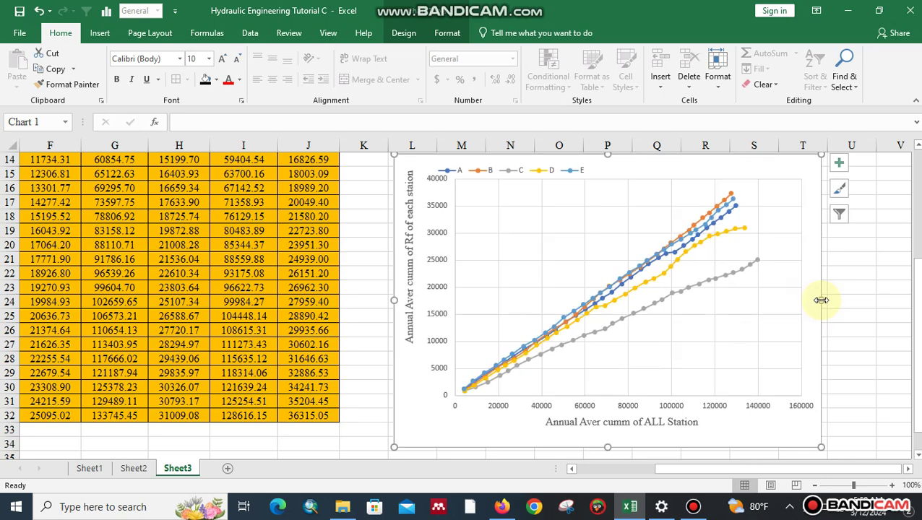
Add a linear trendline to series C and display its R-squared value on the chart.
left_click(745, 264)
right_click(745, 265)
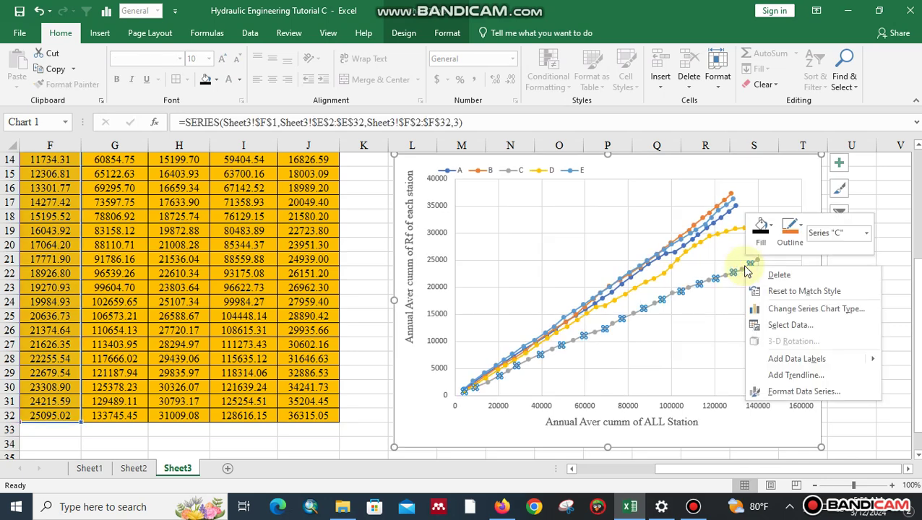
left_click(795, 376)
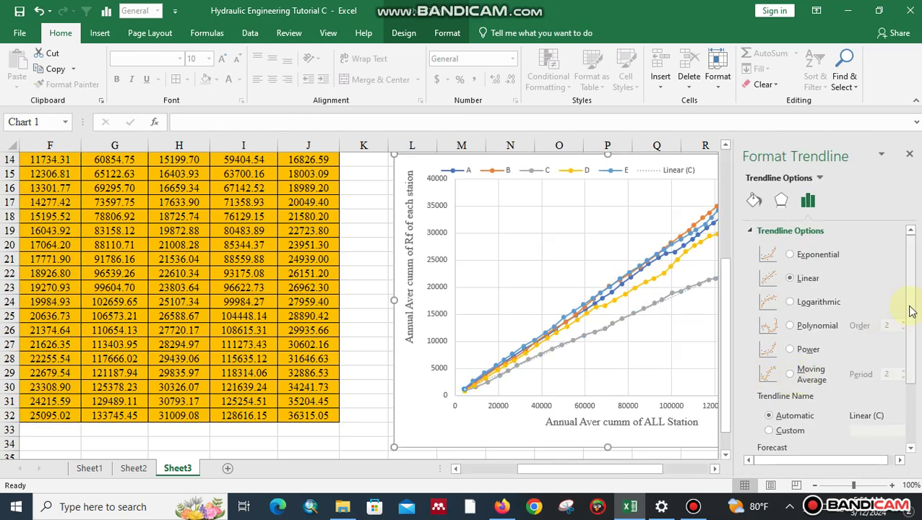
left_click_drag(912, 310, 908, 439)
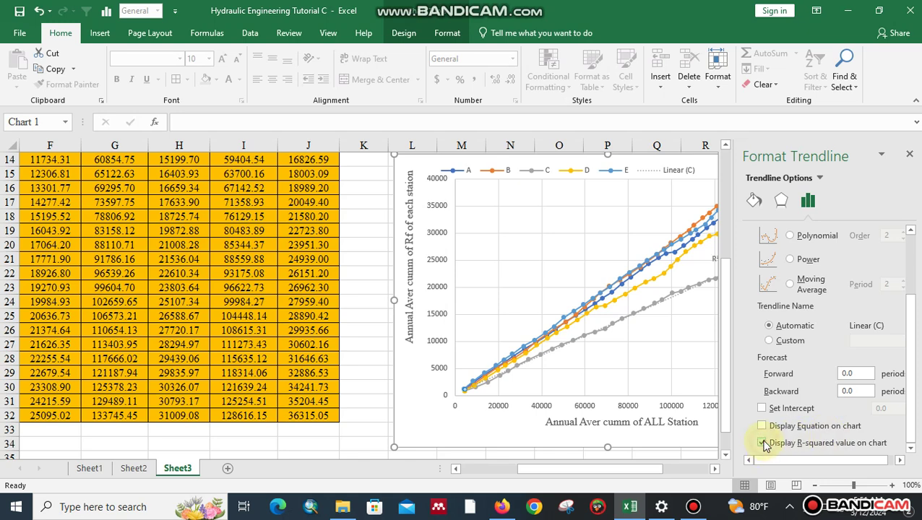
left_click(701, 359)
left_click(911, 155)
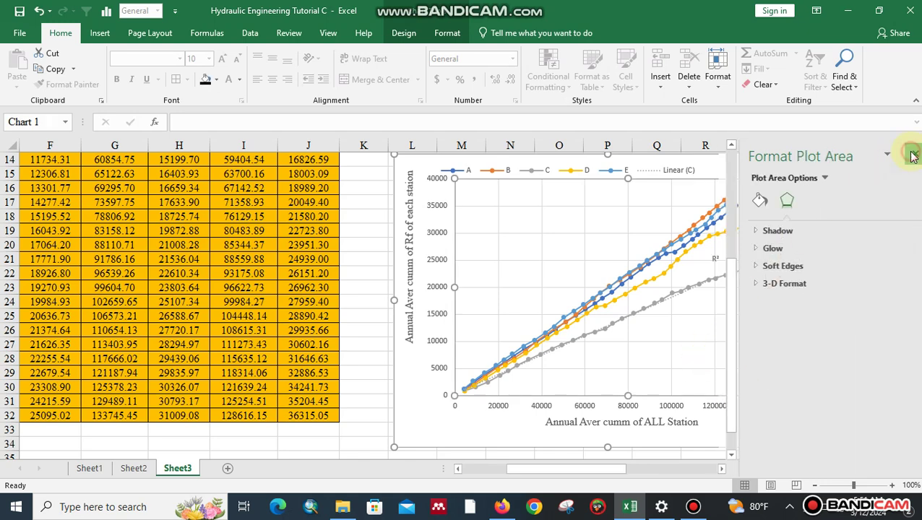
Add a linear trendline to series D and display its R-squared value on the chart.
left_click(747, 230)
right_click(747, 230)
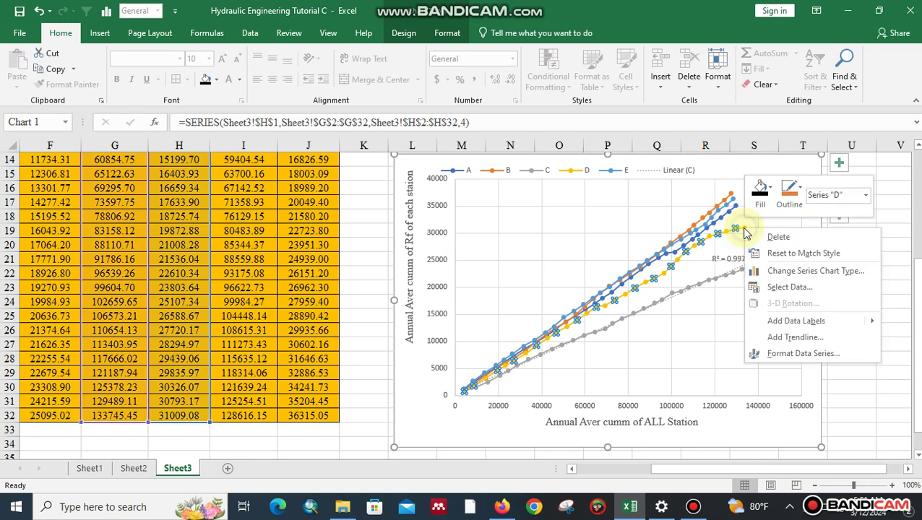
left_click(776, 343)
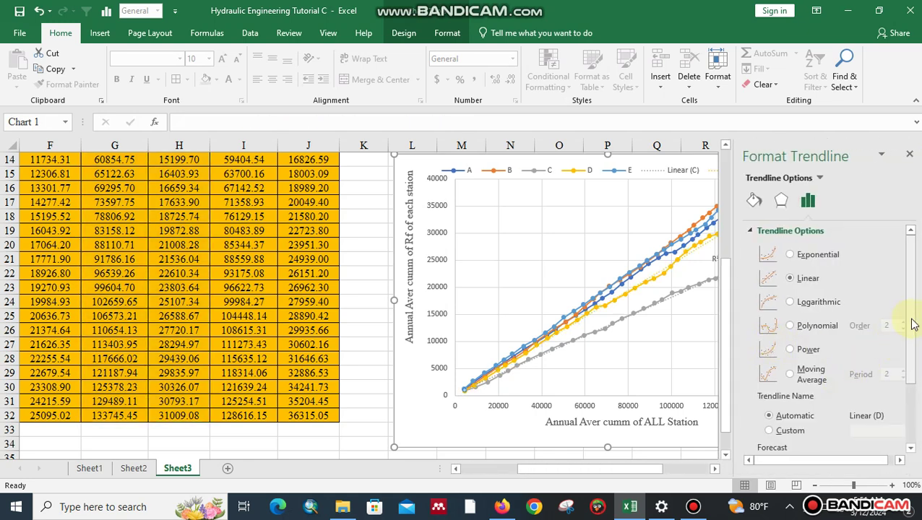
scroll(912, 324, "down", 3)
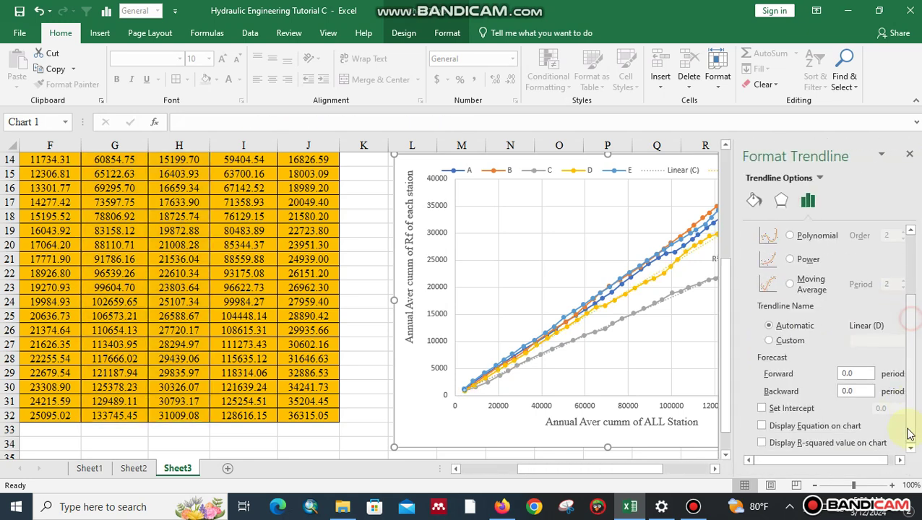
left_click(695, 365)
left_click(910, 155)
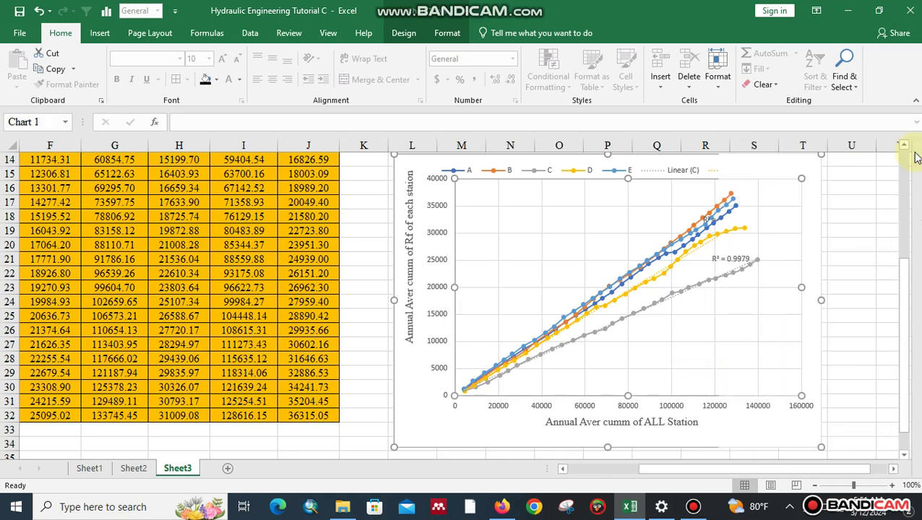
Move the R-squared labels of series D and C to the right of the ends of their lines.
left_click(734, 220)
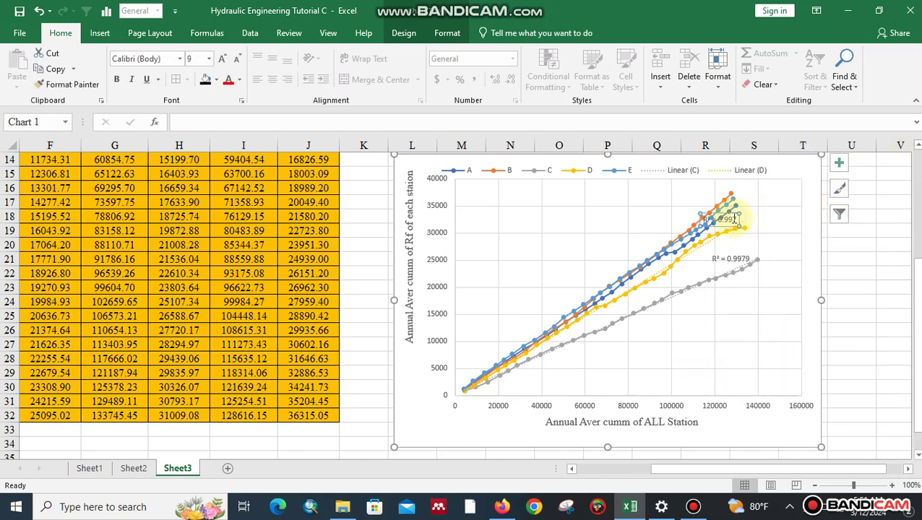
left_click_drag(729, 215, 778, 218)
left_click(730, 259)
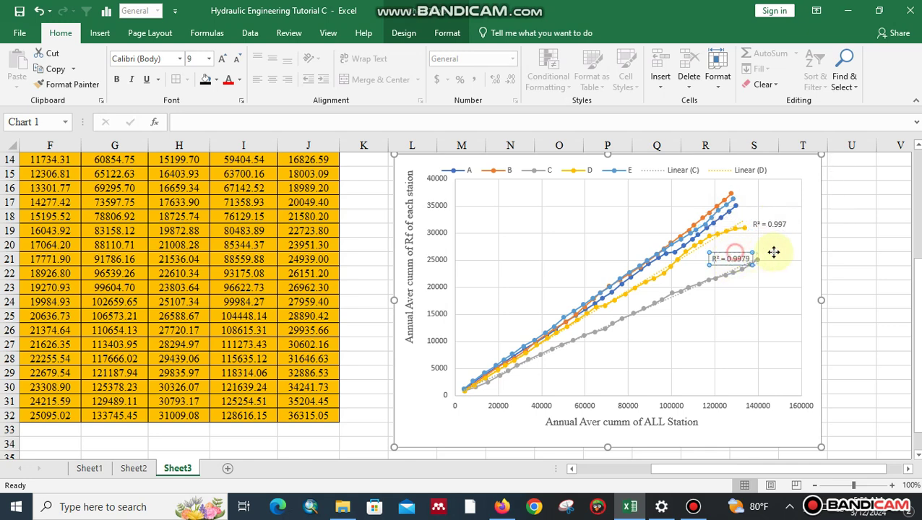
left_click_drag(789, 255, 789, 255)
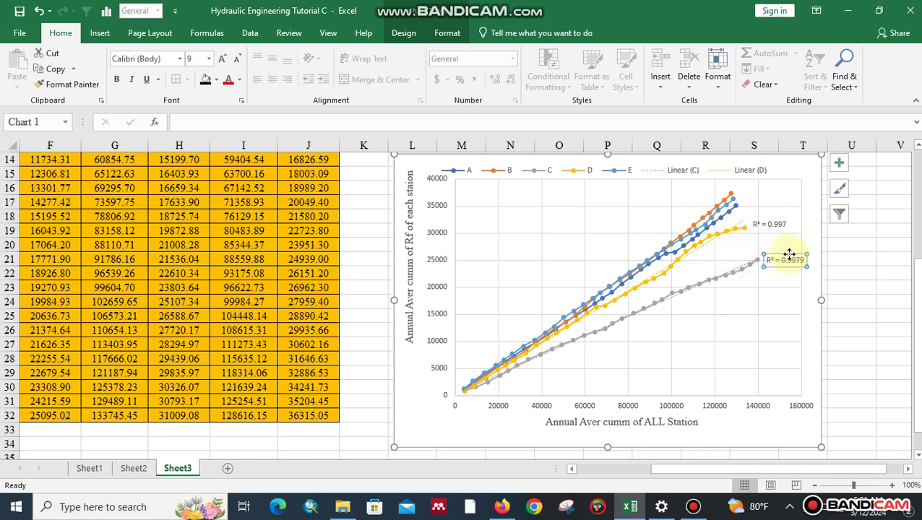
Add a second-order polynomial trendline to series A and display its R-squared value on the chart.
left_click(737, 215)
right_click(735, 214)
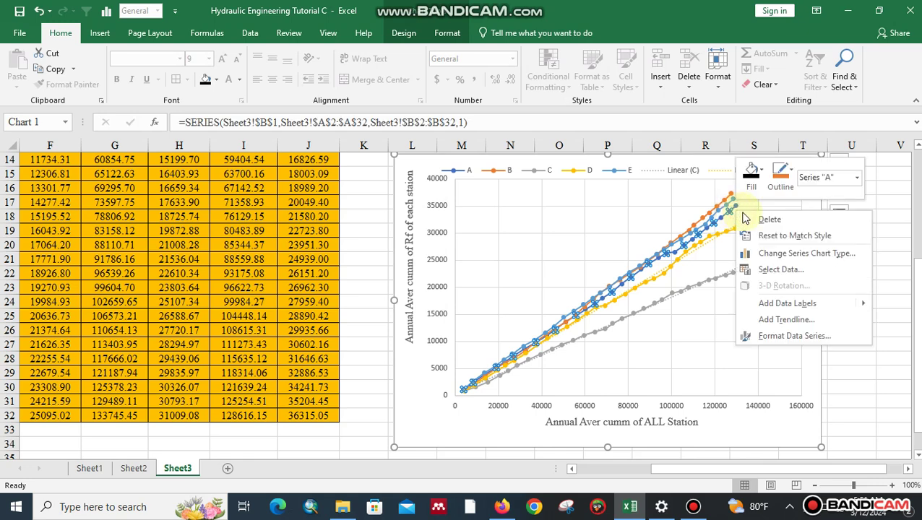
left_click(755, 327)
left_click(791, 326)
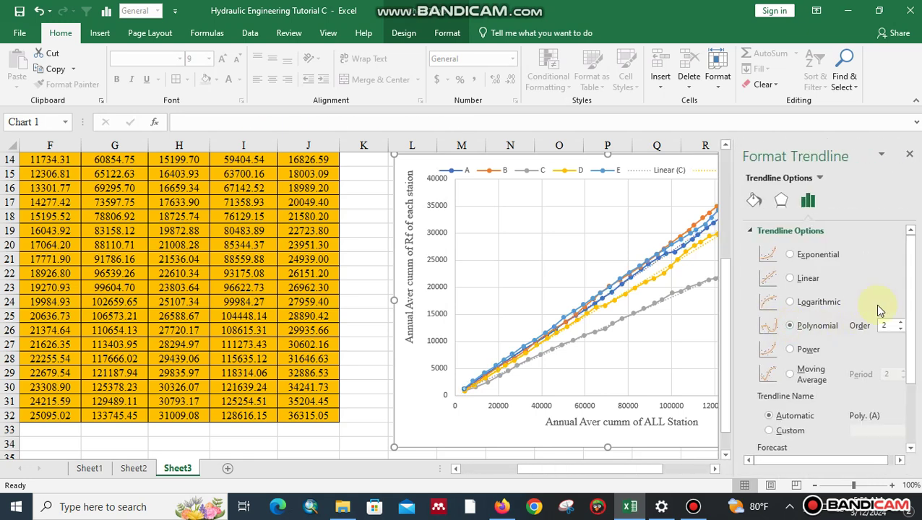
scroll(900, 289, "down", 3)
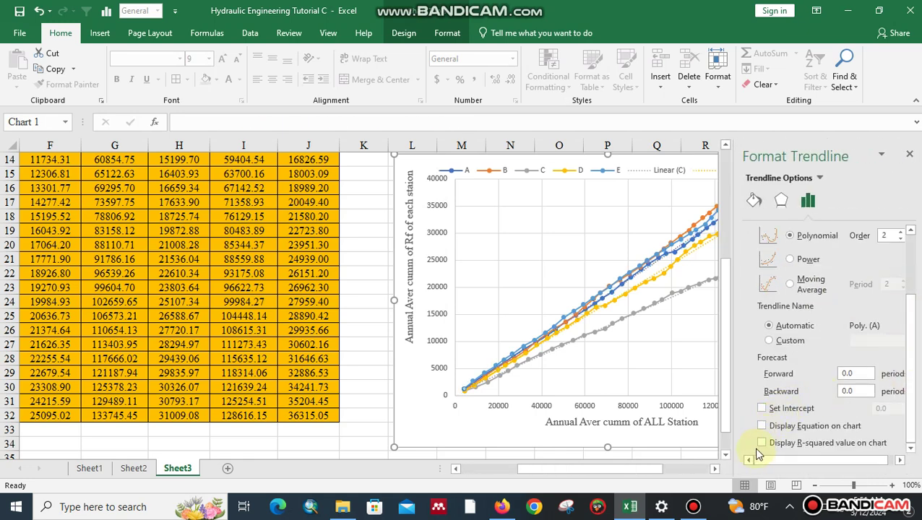
left_click(763, 444)
left_click(698, 249)
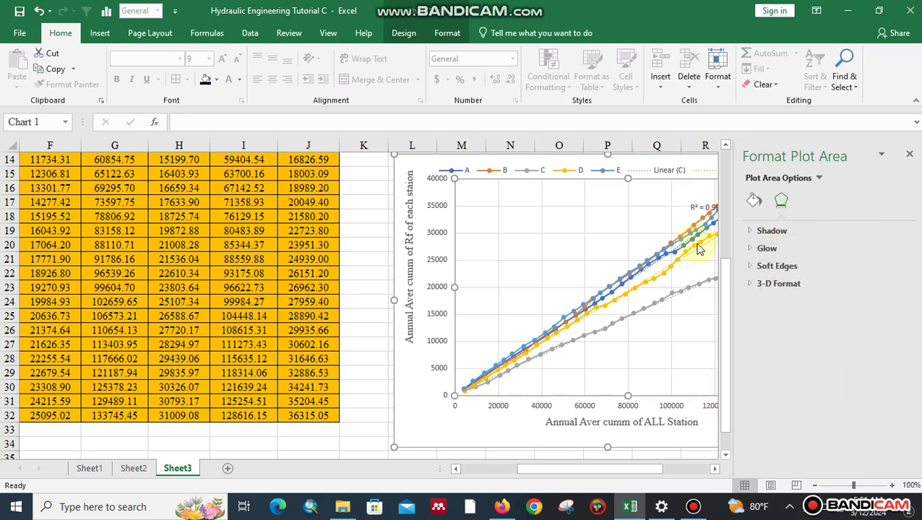
Move series A's R-squared label to the right of its line's end, just above the label of series D.
left_click(699, 210)
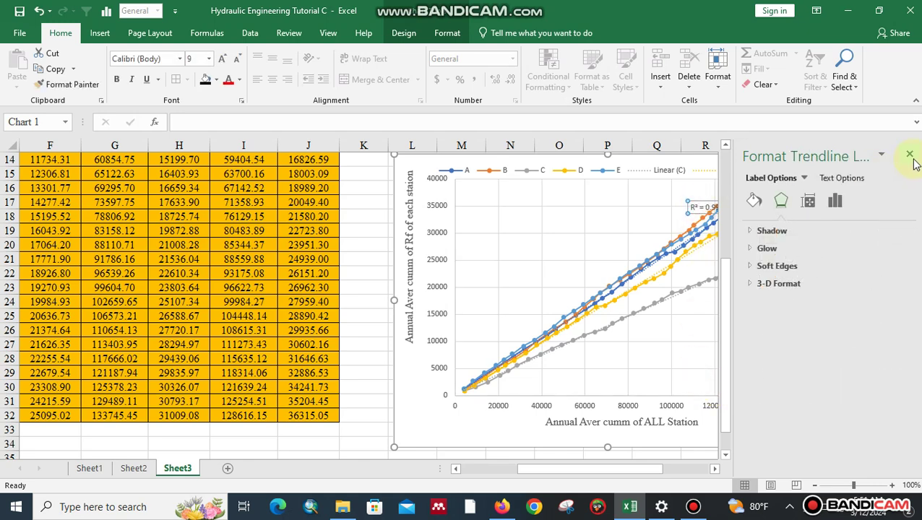
left_click(910, 155)
left_click_drag(707, 205, 765, 204)
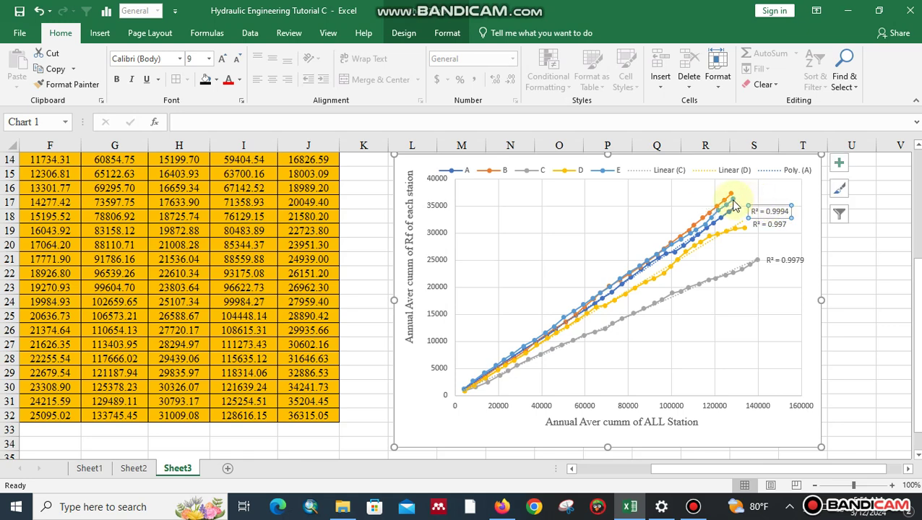
Add a linear trendline to series E and display its R-squared value on the chart.
left_click(734, 206)
right_click(733, 206)
left_click(793, 307)
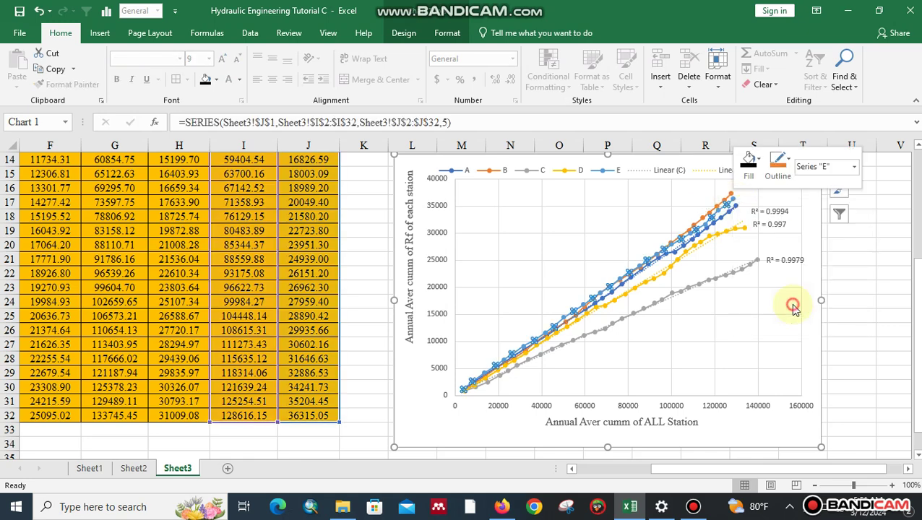
scroll(909, 283, "down", 3)
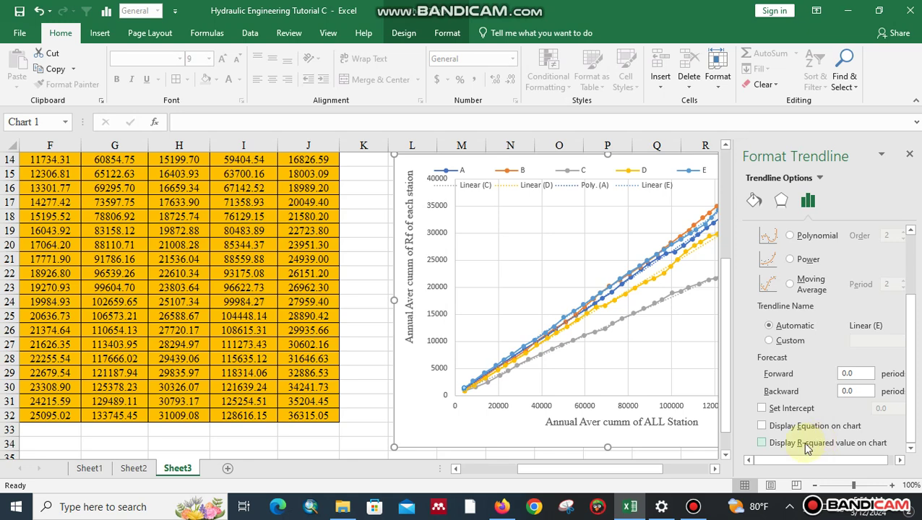
left_click(762, 443)
left_click(681, 343)
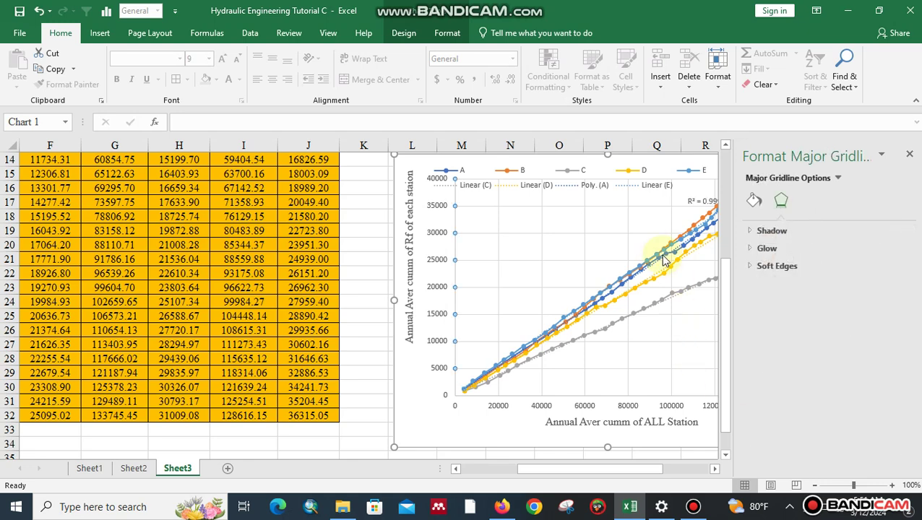
Move series E's R-squared label to the right of its line's end, just above the label of series A.
left_click(909, 154)
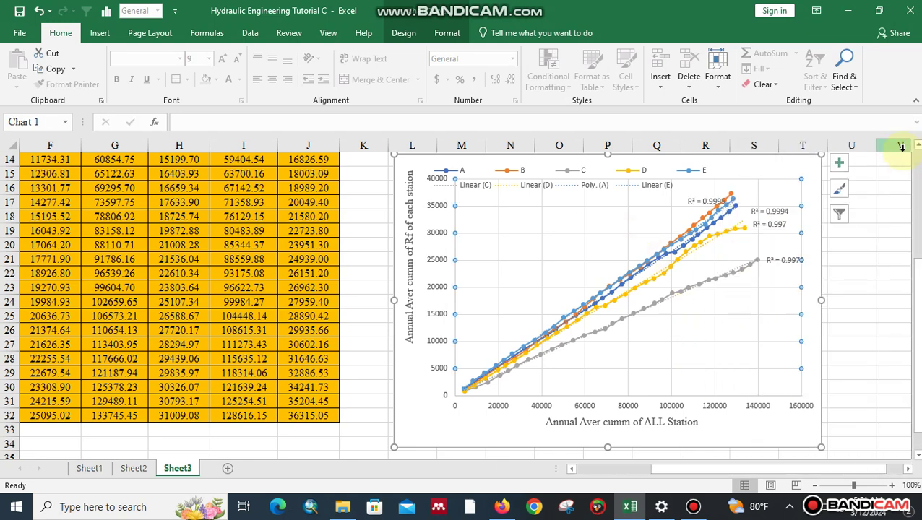
left_click(711, 201)
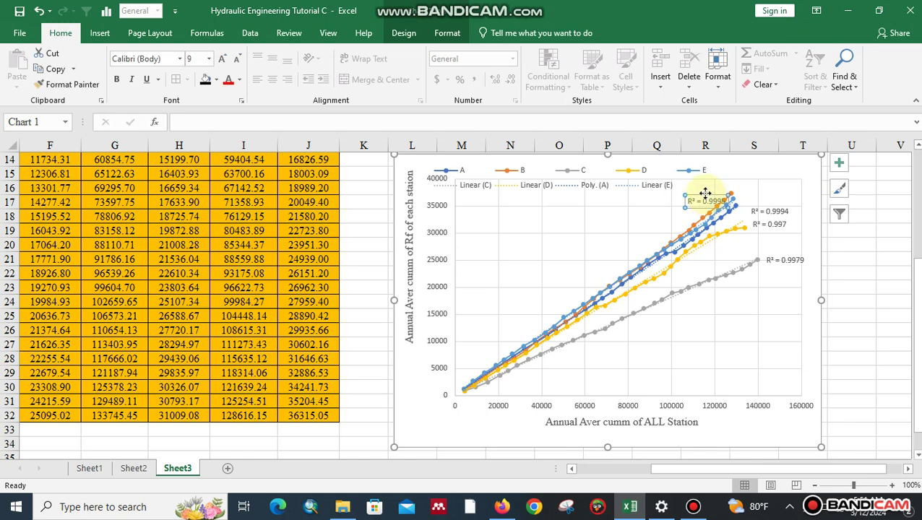
left_click_drag(705, 193, 769, 190)
Add a linear trendline to series B and display its R-squared value on the chart.
left_click(734, 192)
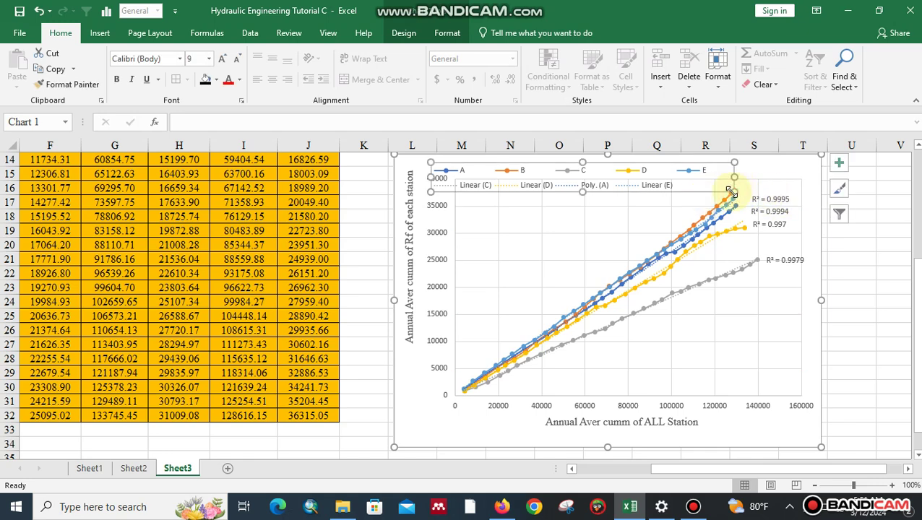
right_click(727, 201)
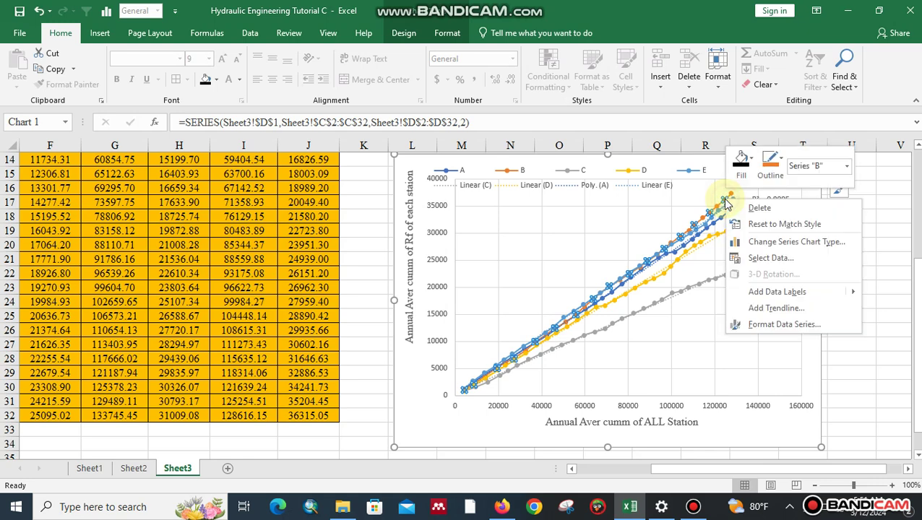
left_click(779, 309)
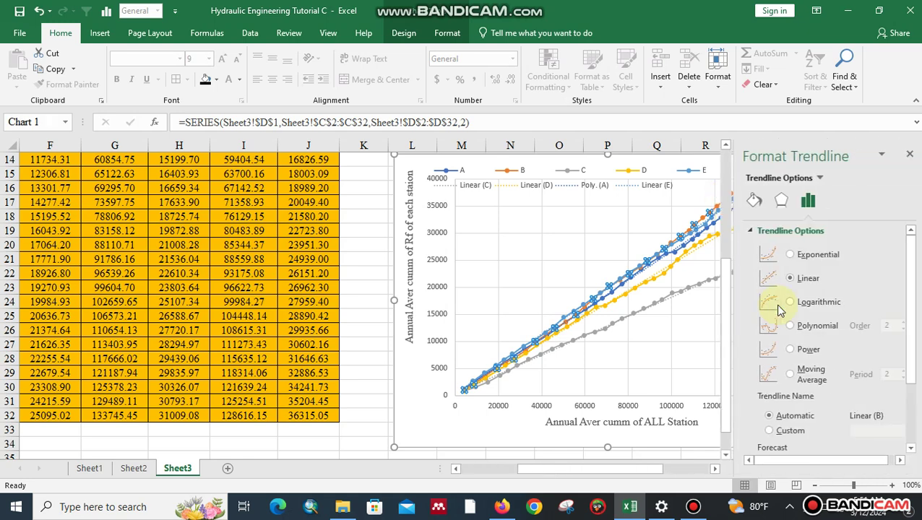
left_click_drag(913, 296, 831, 412)
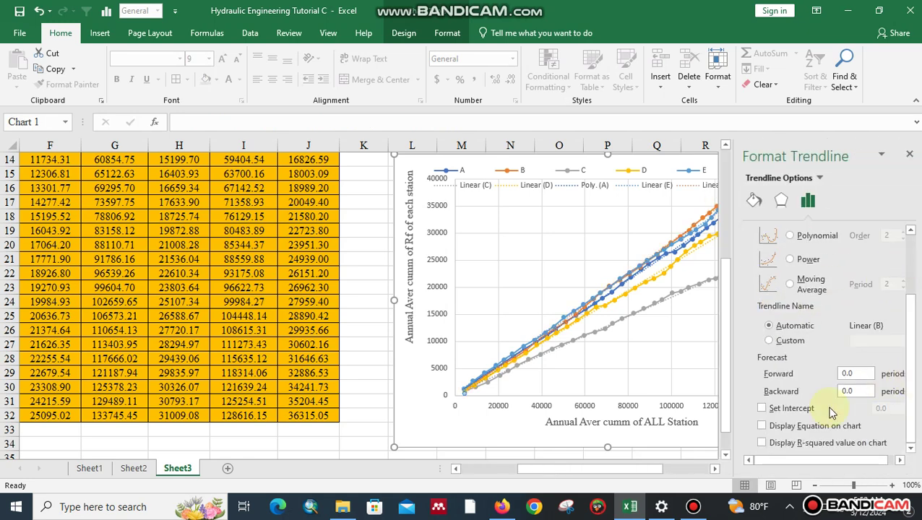
left_click(696, 385)
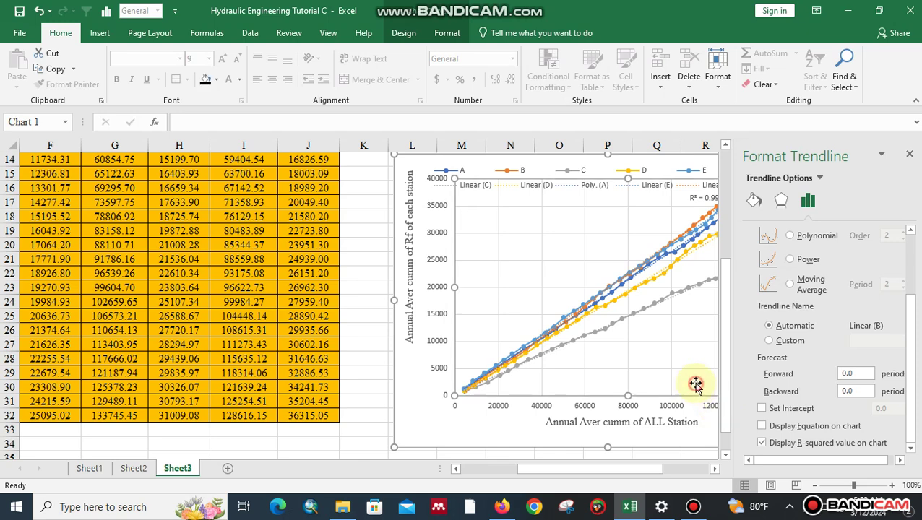
Move series B's R-squared label to the right of its line's end, above the label of series E.
left_click(909, 156)
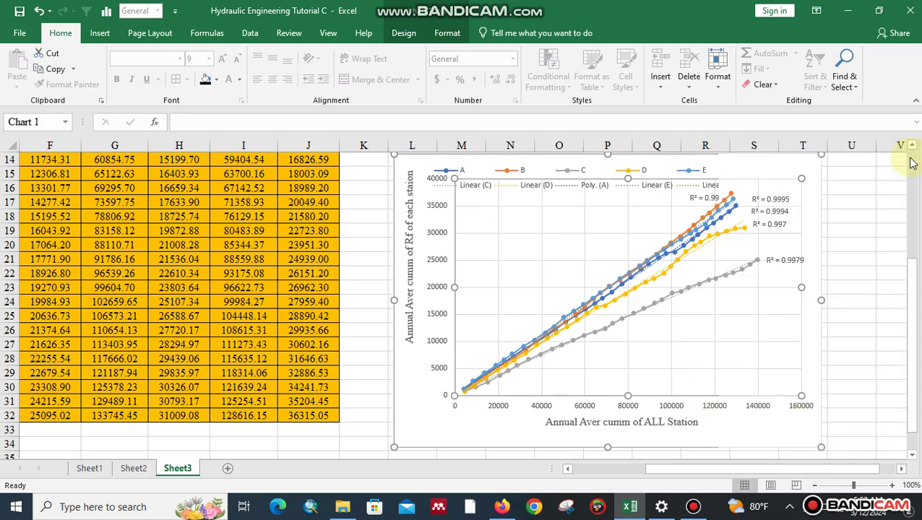
left_click(711, 200)
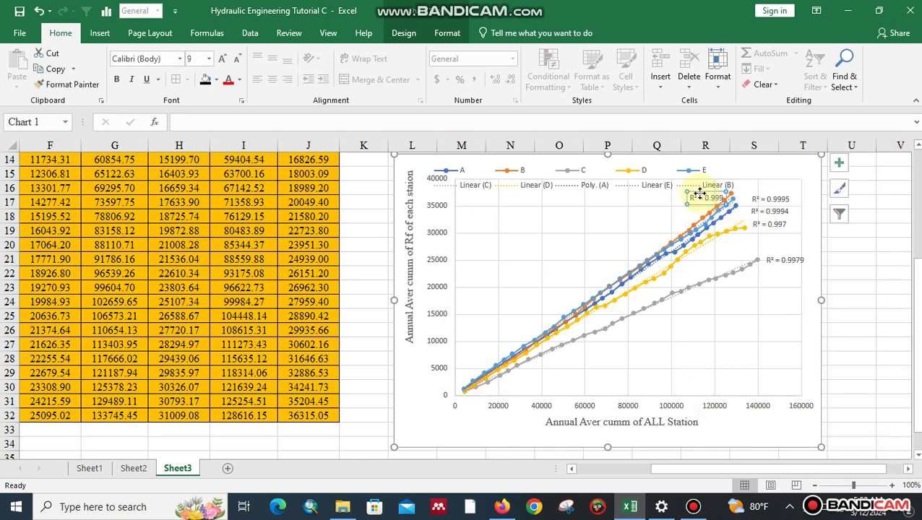
mouse_move(699, 194)
left_mouse_down()
mouse_move(763, 190)
mouse_move(757, 185)
left_mouse_up()
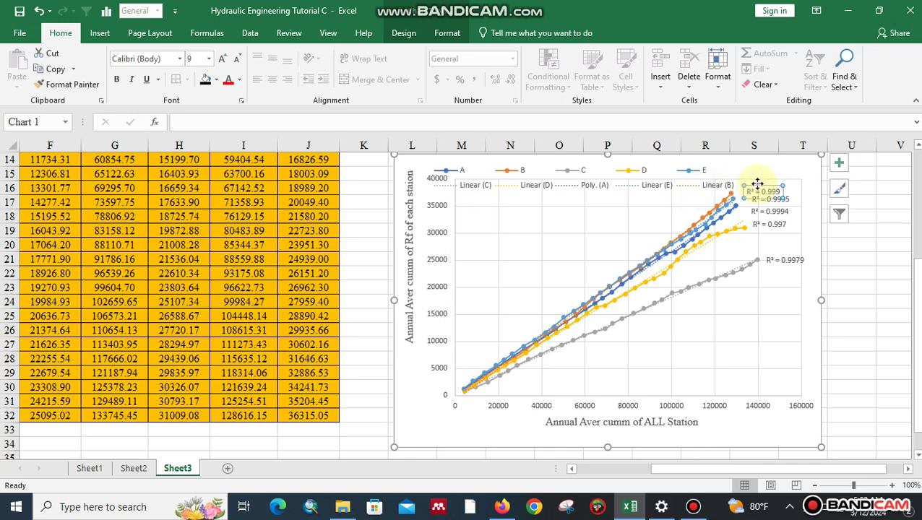
Format the chart legend text as Times New Roman, size 12.
left_click(669, 173)
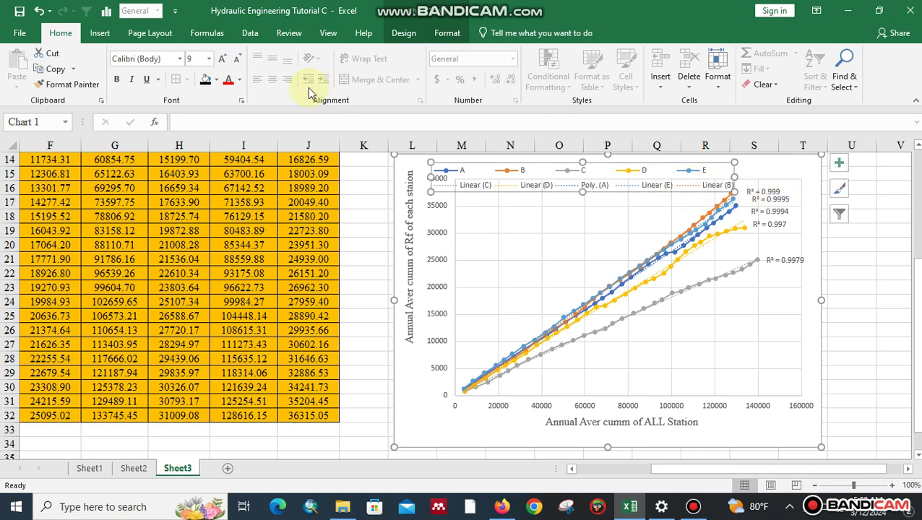
left_click(222, 58)
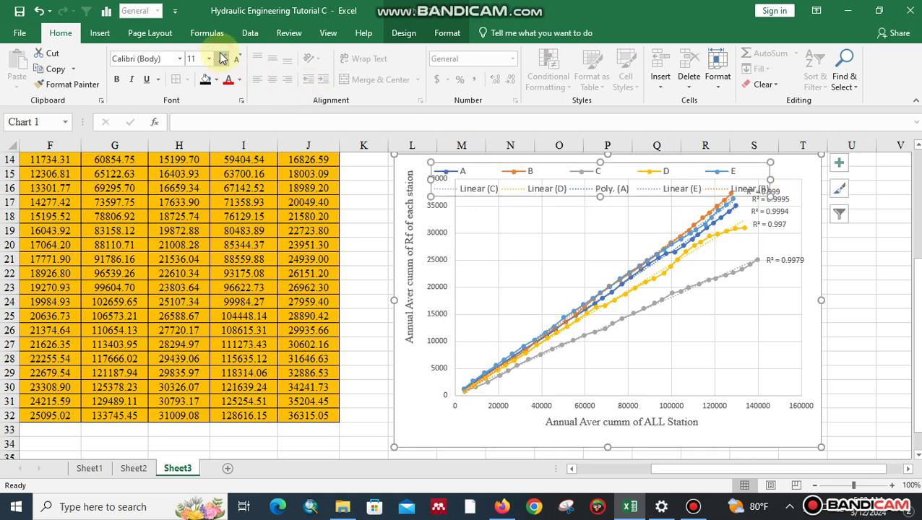
left_click(222, 58)
left_click(180, 60)
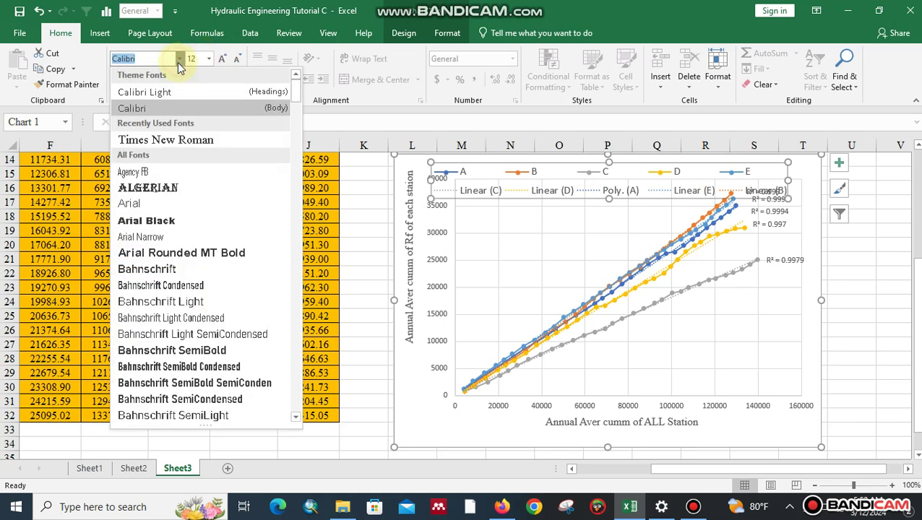
left_click(181, 144)
left_click(500, 252)
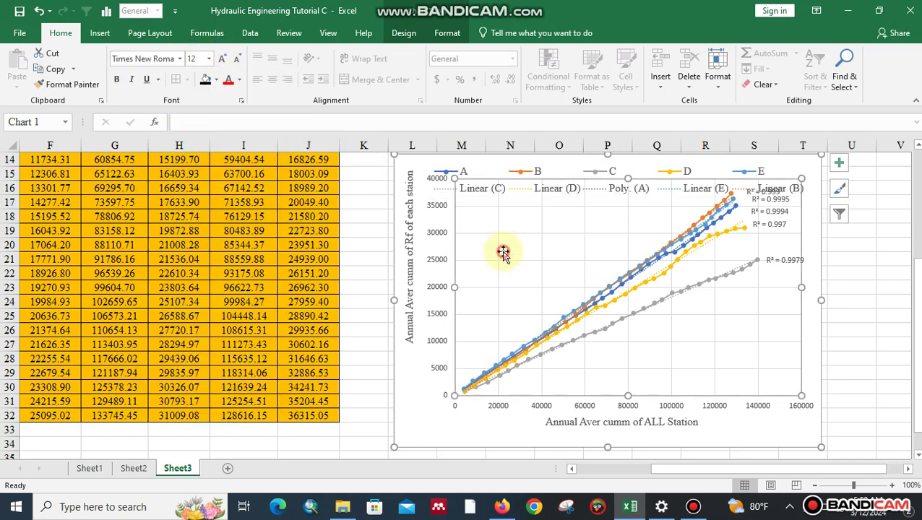
Shrink the legend to two rows of three entries, ending with Linear (C), and shift it right above the plot.
left_click(560, 189)
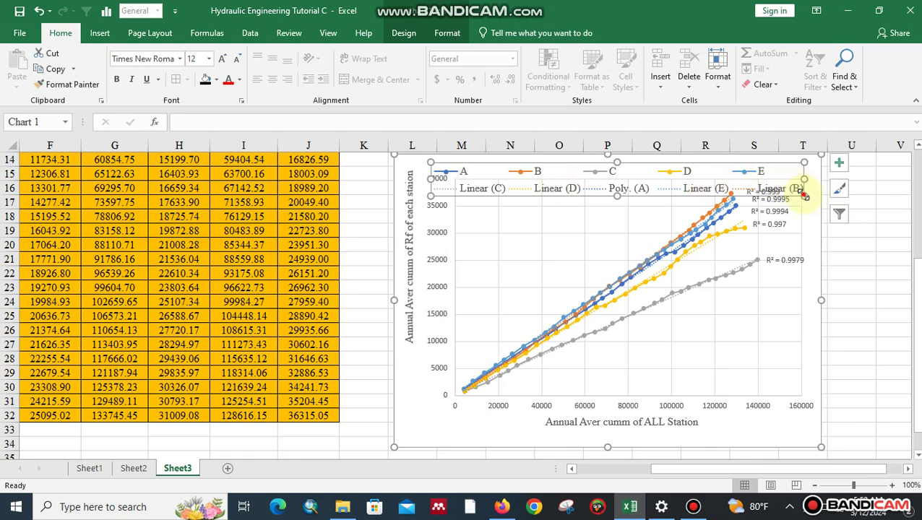
left_click_drag(805, 196, 746, 184)
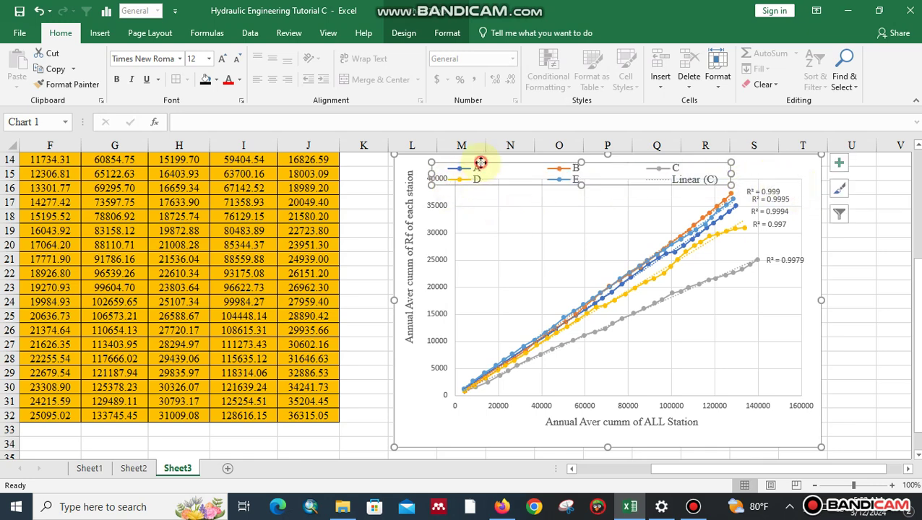
left_click_drag(480, 162, 551, 193)
scroll(572, 155, "up", 3)
left_click(550, 196)
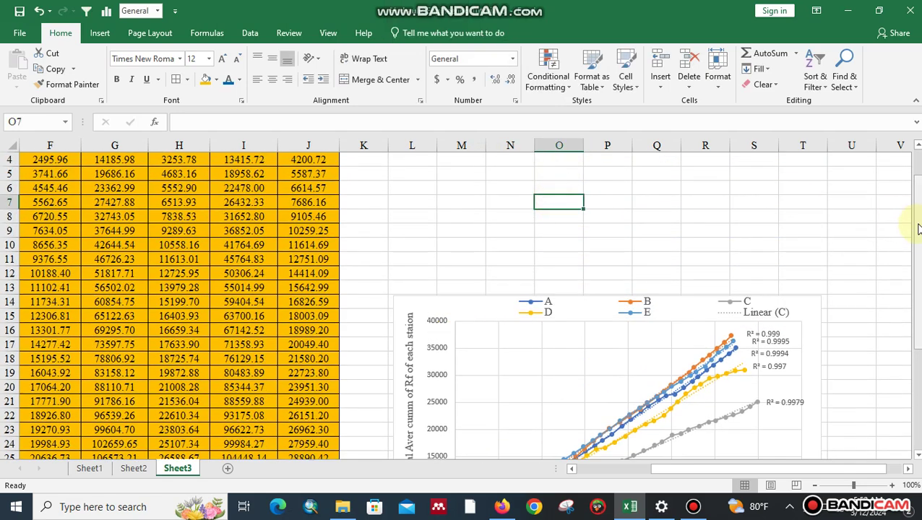
left_click_drag(915, 226, 916, 239)
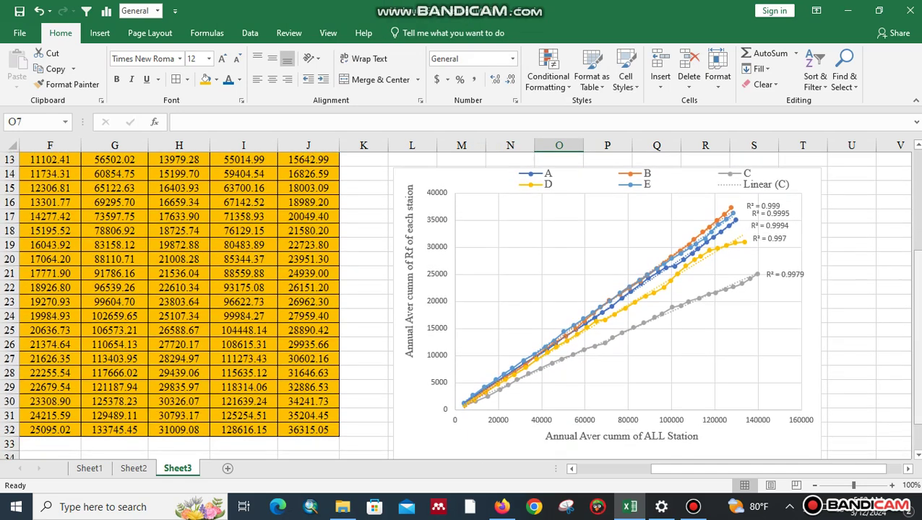
Try the preset chart style with the hatched background on the double-mass chart.
left_click(604, 326)
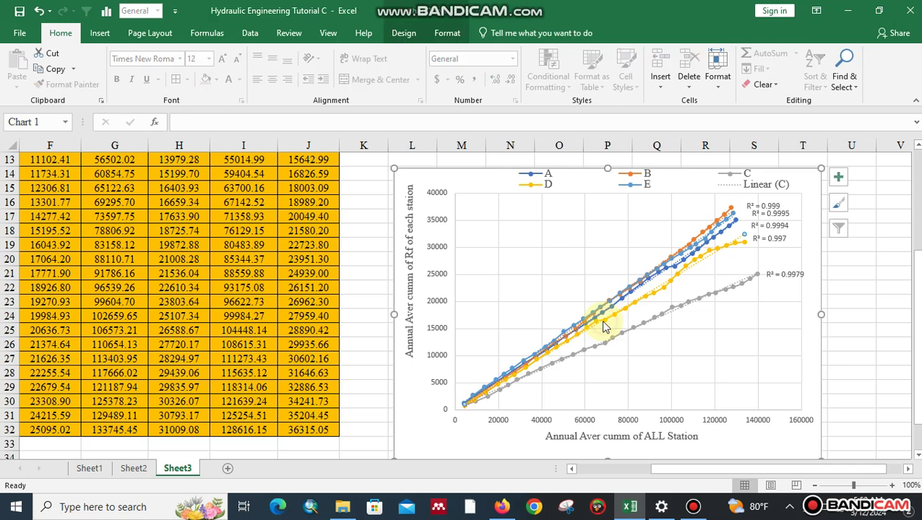
left_click(840, 206)
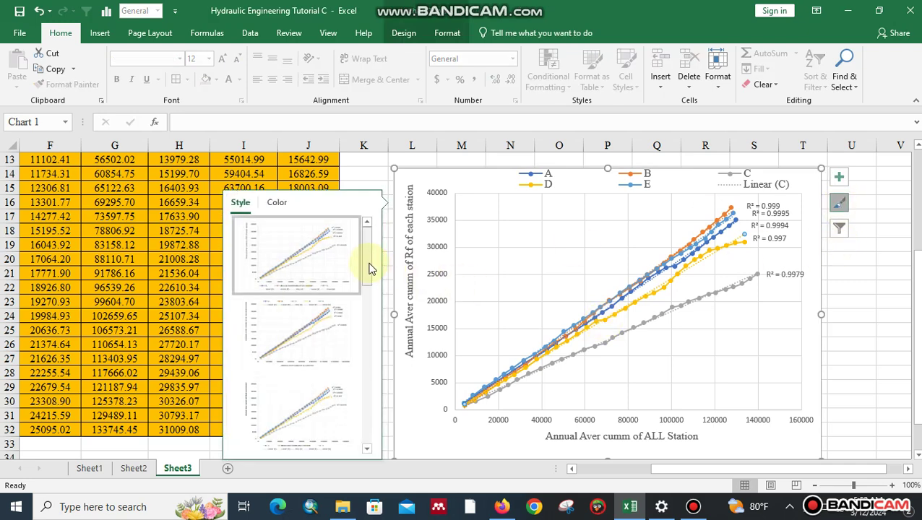
left_click_drag(370, 268, 355, 406)
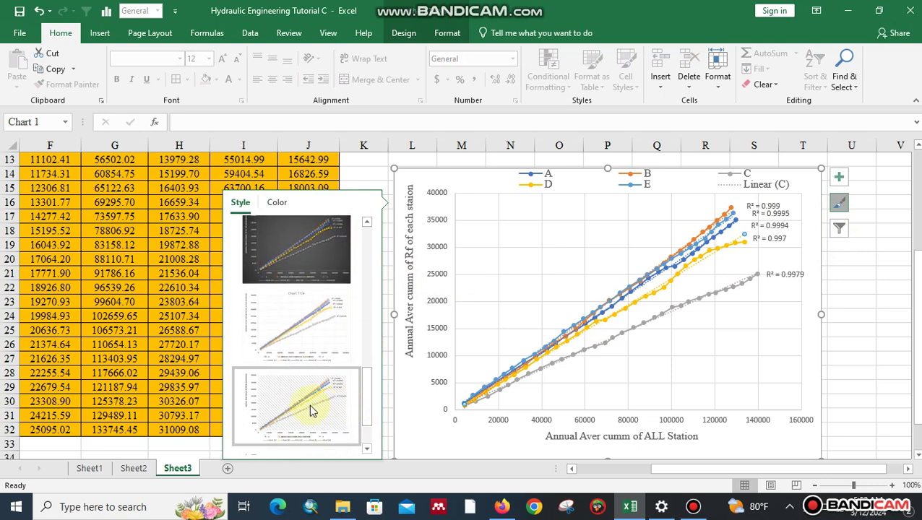
left_click(311, 411)
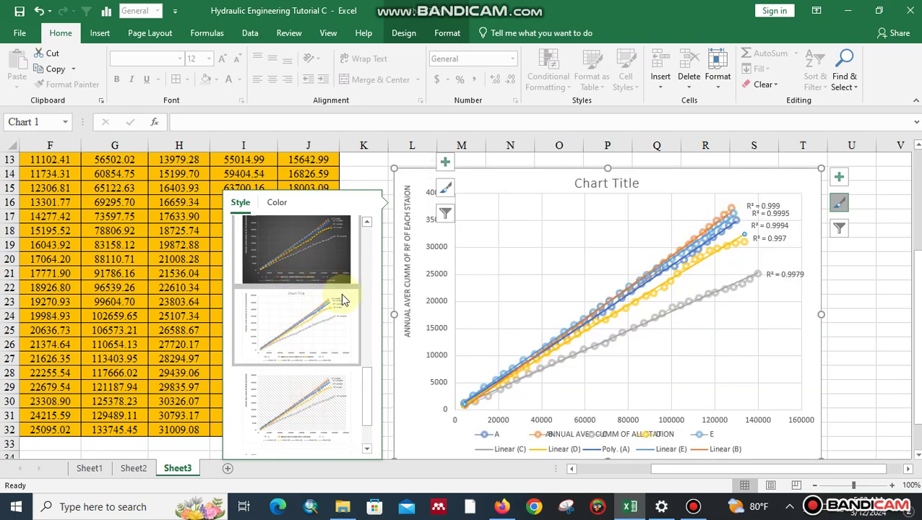
Apply the light preset chart style with a faintly shaded plot area, unconnected markers and solid trendlines.
left_click_drag(370, 388, 370, 365)
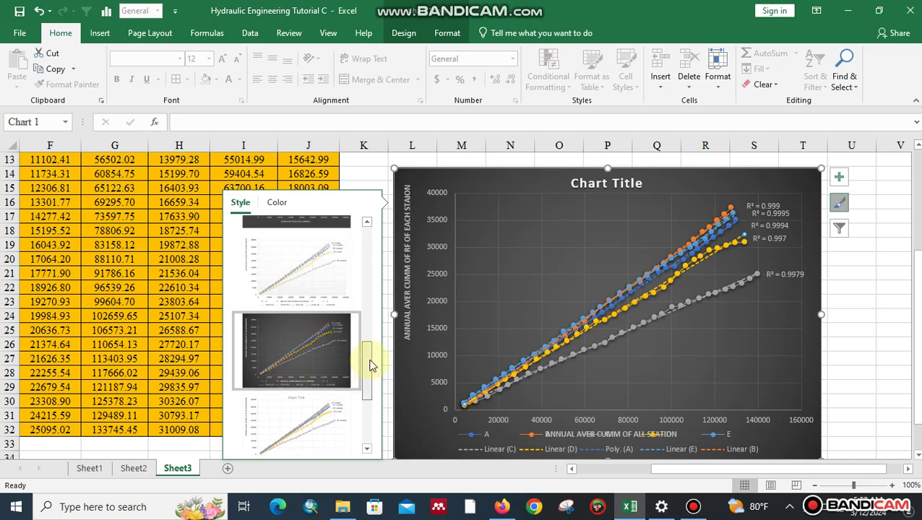
left_click(319, 289)
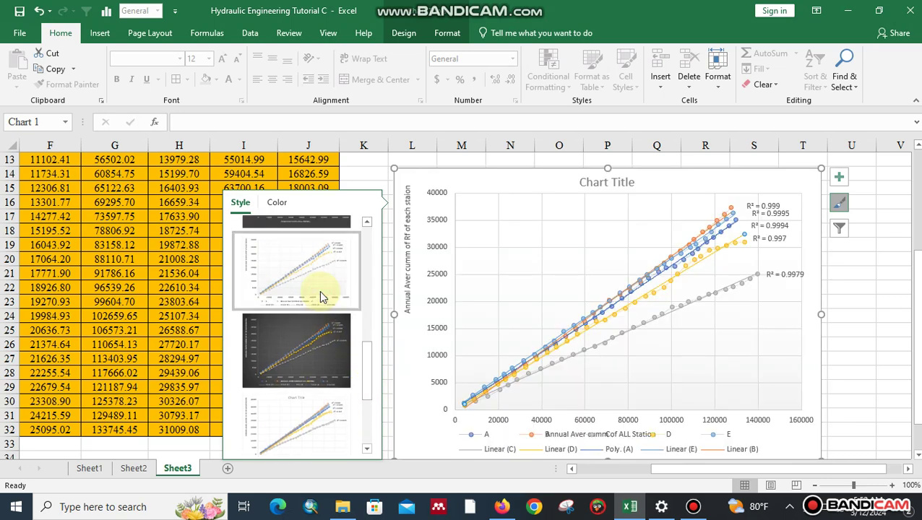
left_click(363, 174)
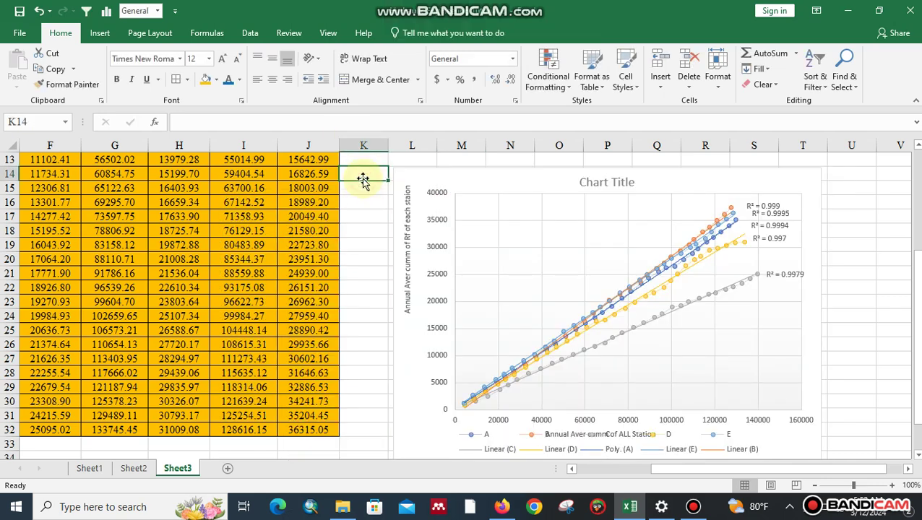
left_click(490, 250)
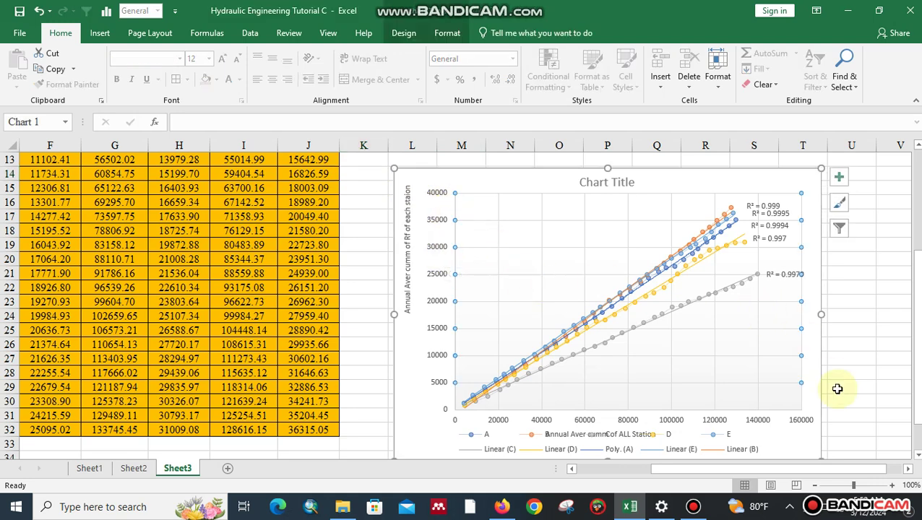
Place the legend of the double-mass chart at the top of the chart.
left_click(908, 470)
left_click(908, 469)
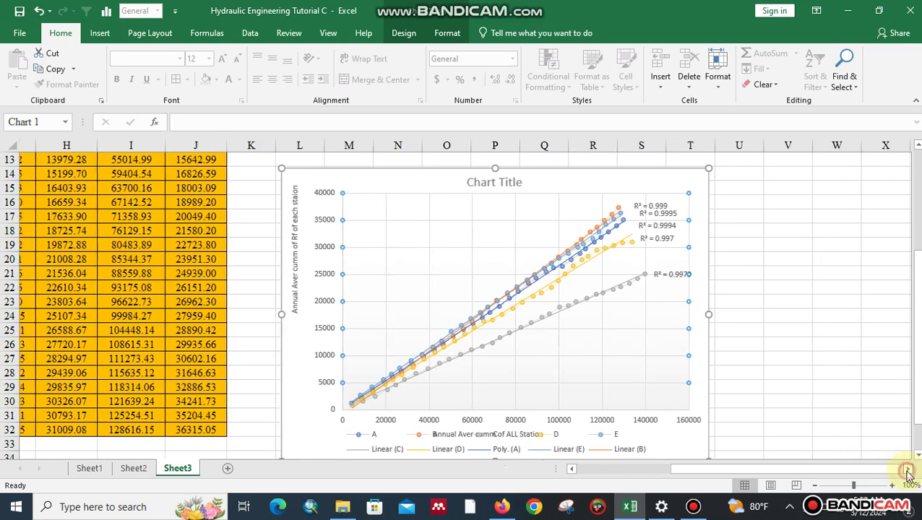
left_click(579, 441)
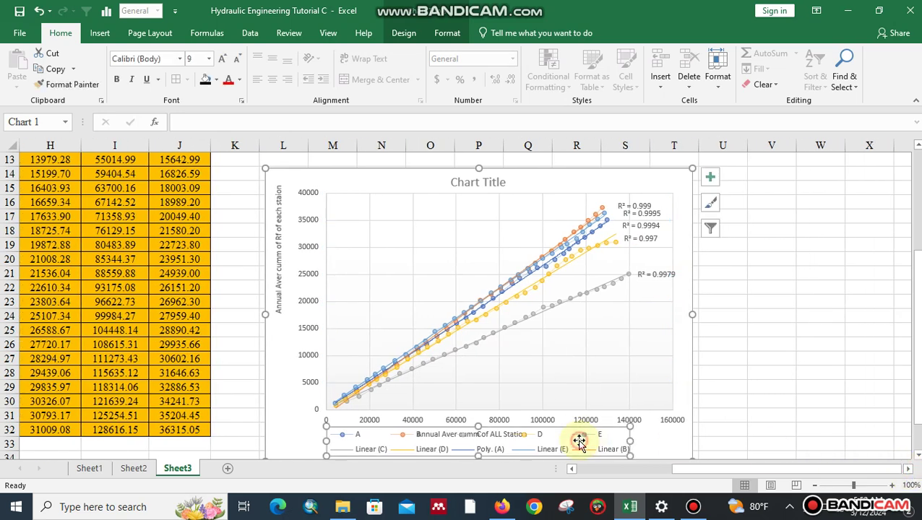
left_click(721, 204)
left_click(652, 211)
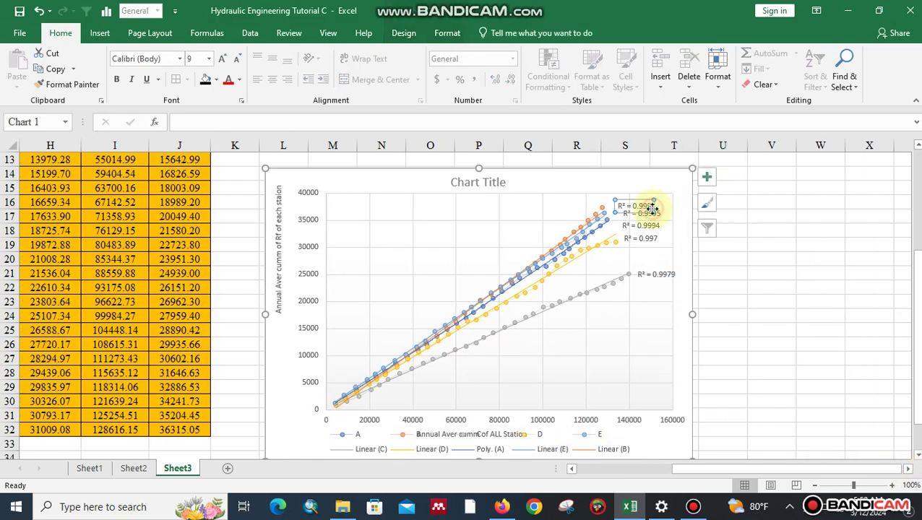
left_click(712, 182)
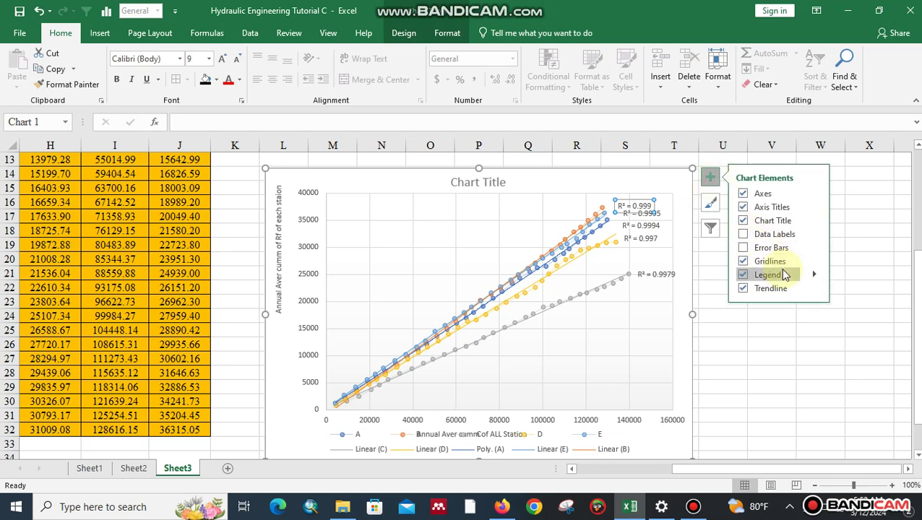
left_click(814, 274)
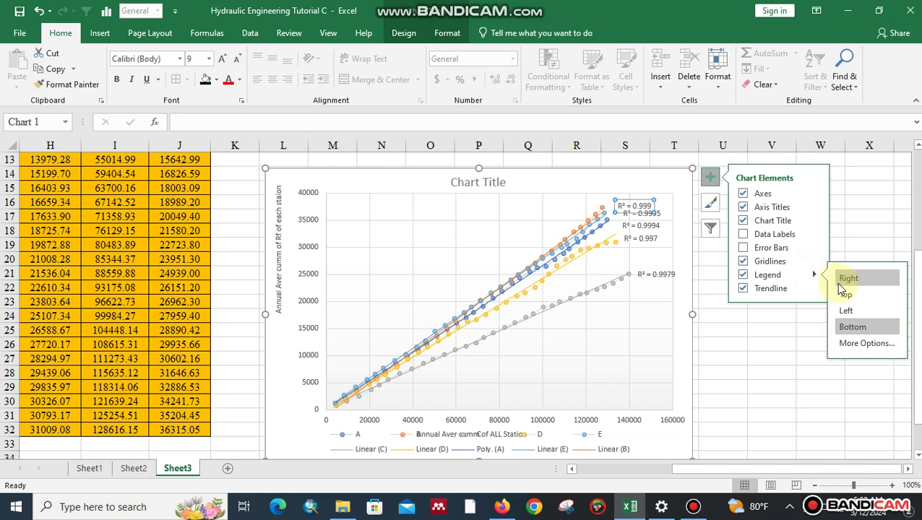
left_click(844, 292)
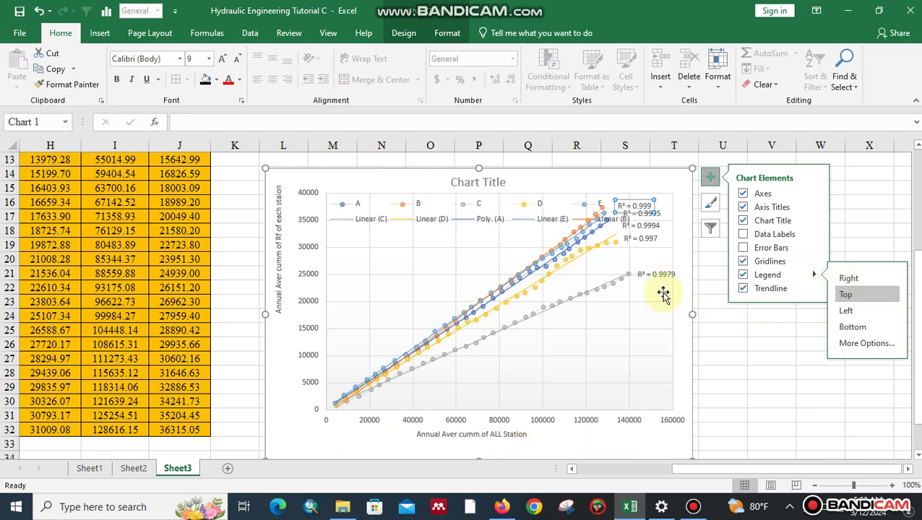
Delete the placeholder title of the double-mass chart.
left_click(488, 211)
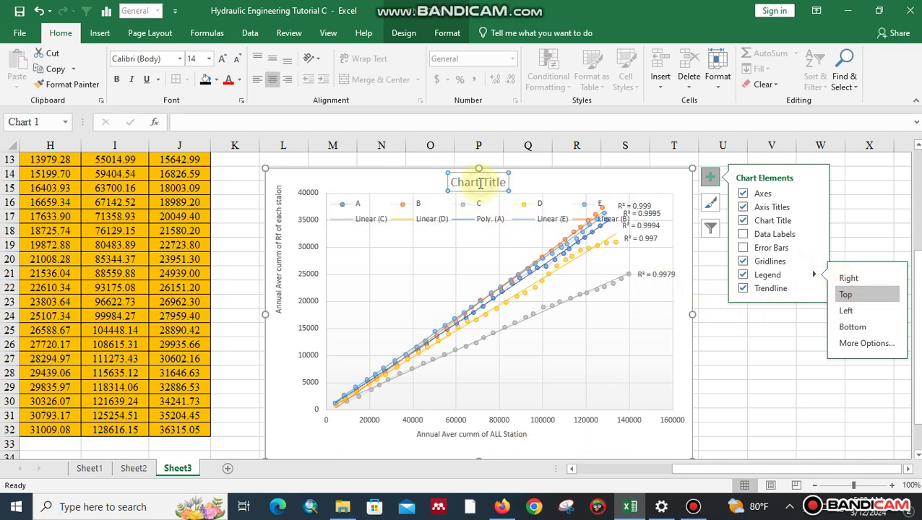
right_click(479, 184)
left_click(501, 196)
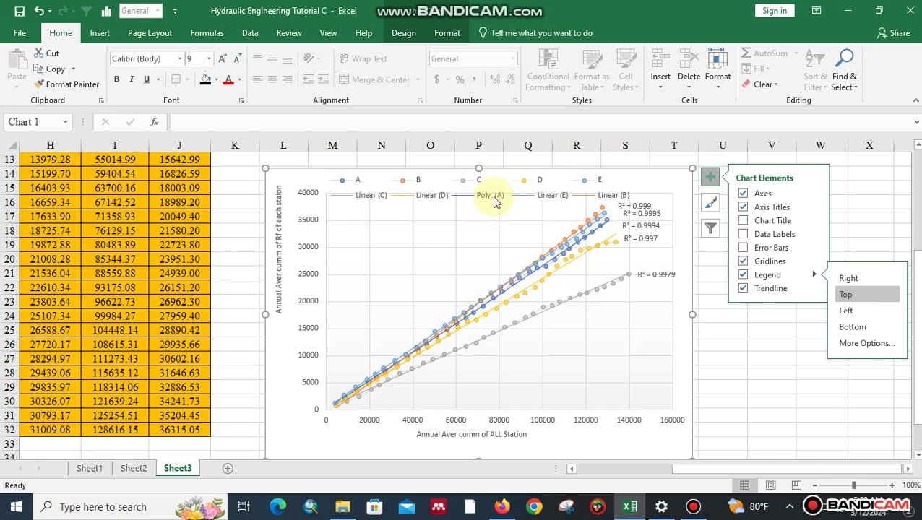
Format the chart legend text as bold Times New Roman, size 11.
left_click(494, 196)
left_click(224, 65)
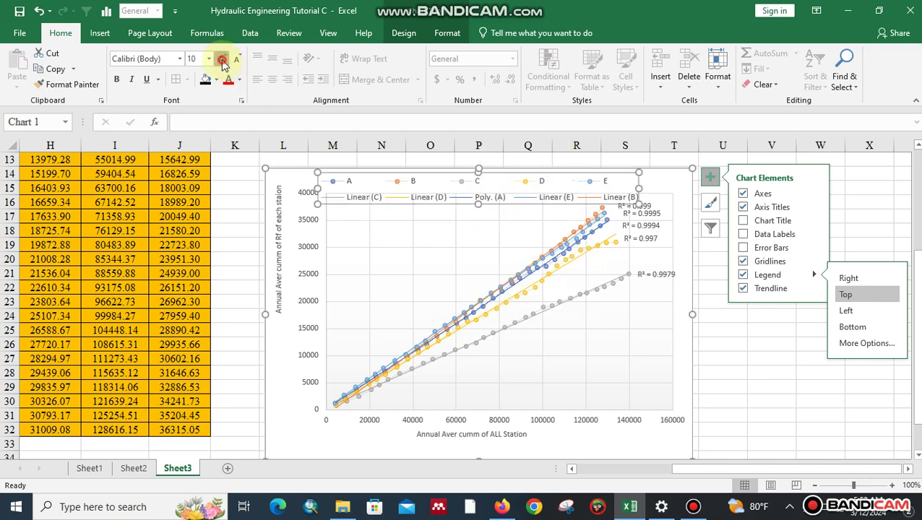
left_click(224, 65)
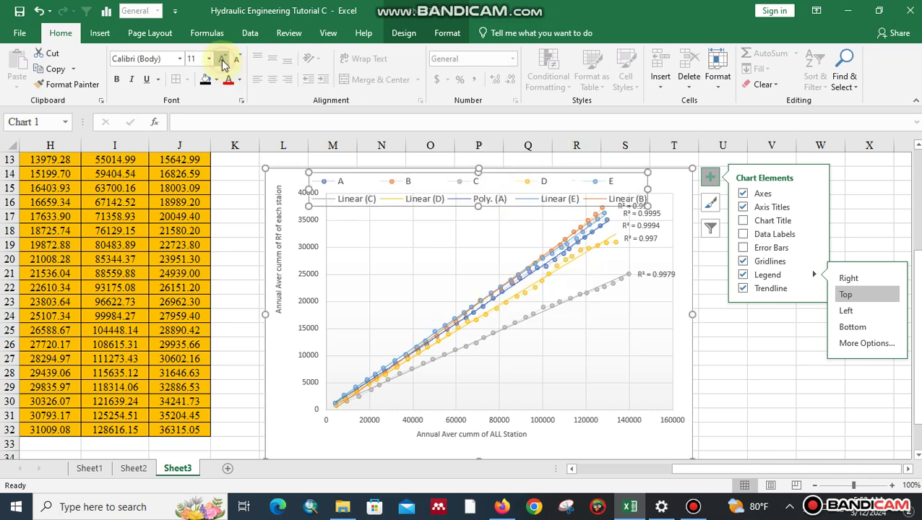
left_click(117, 80)
left_click(179, 61)
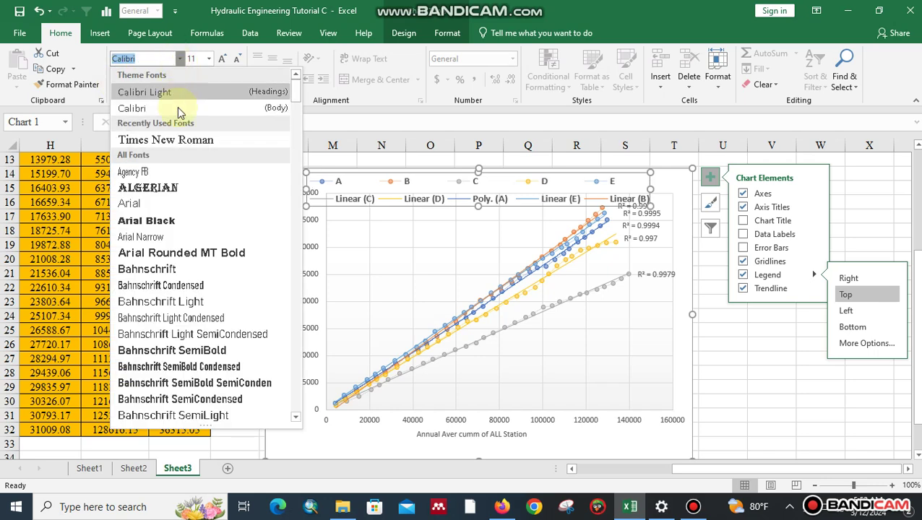
left_click(185, 138)
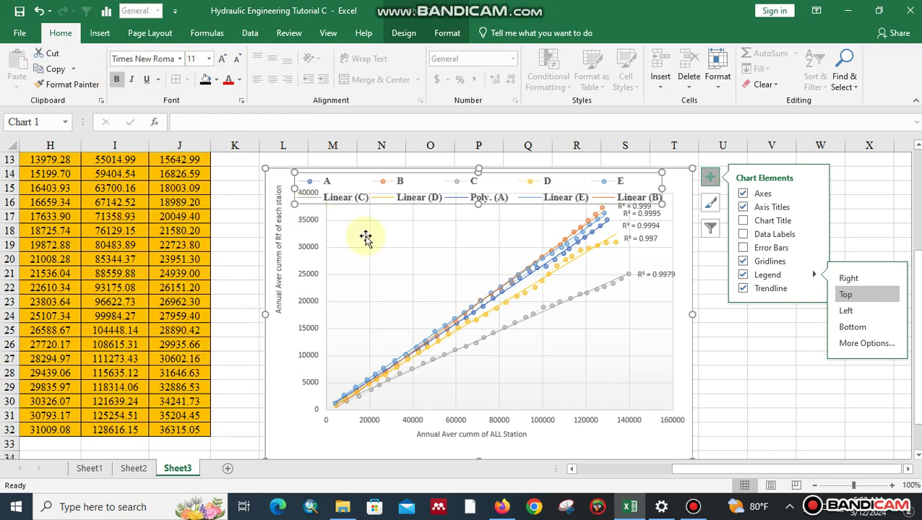
Shrink the legend to fit above the plot area and widen the chart rightward to about column X.
left_click_drag(294, 193, 360, 186)
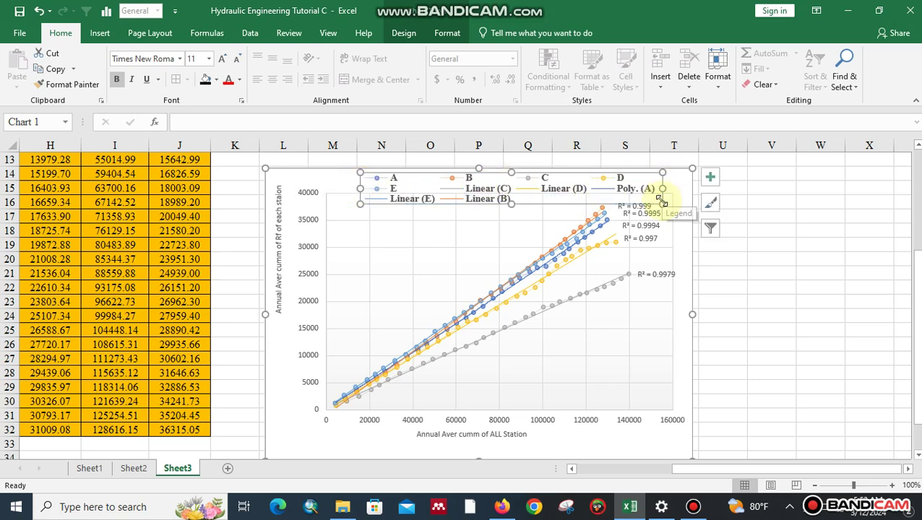
left_click_drag(659, 199, 626, 194)
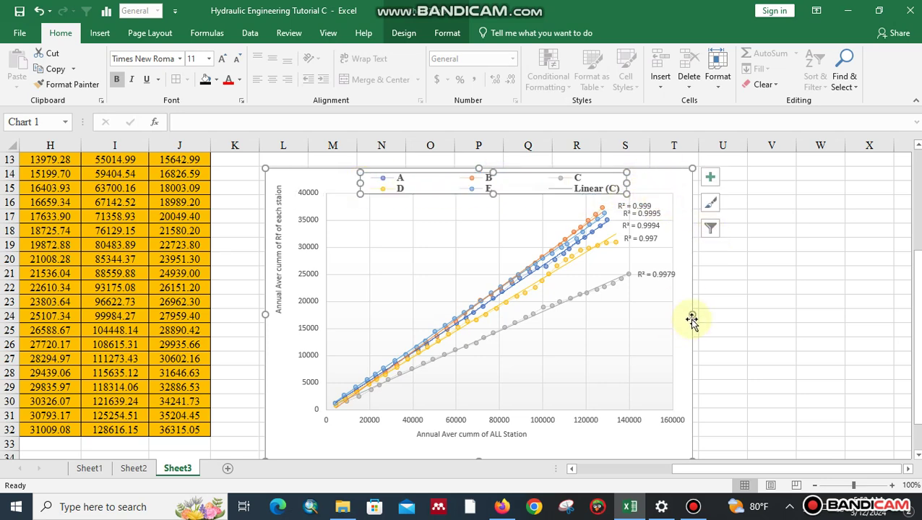
left_click_drag(693, 312, 895, 313)
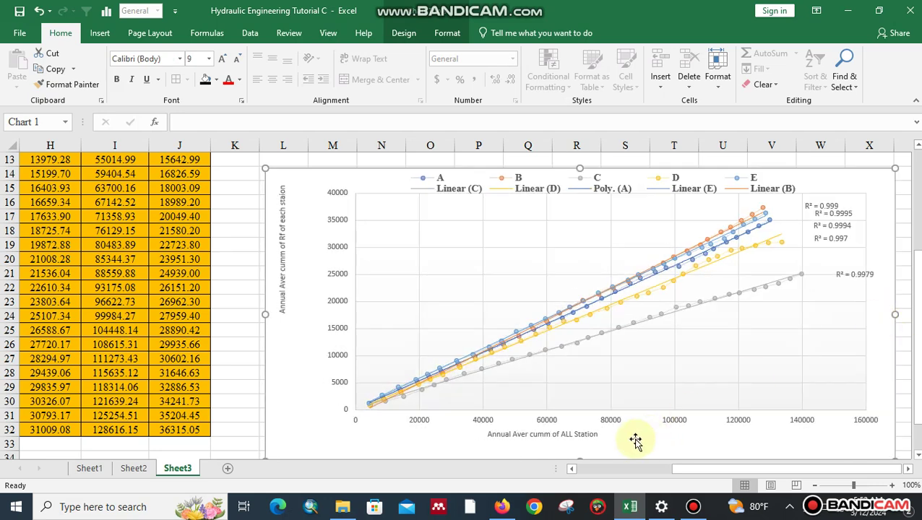
Move the vertical axis title down and closer to the axis numbers, and shift the chart slightly right and down.
left_click(586, 434)
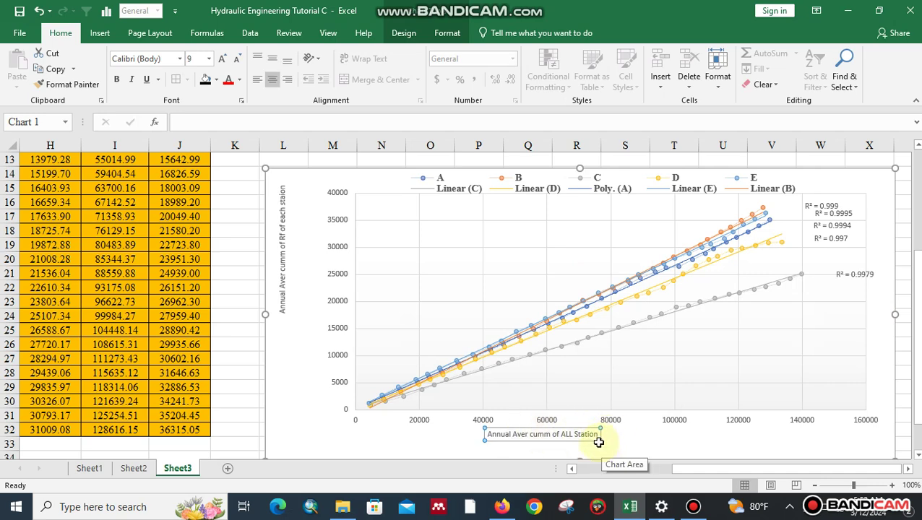
left_click(282, 296)
left_click_drag(273, 284, 305, 344)
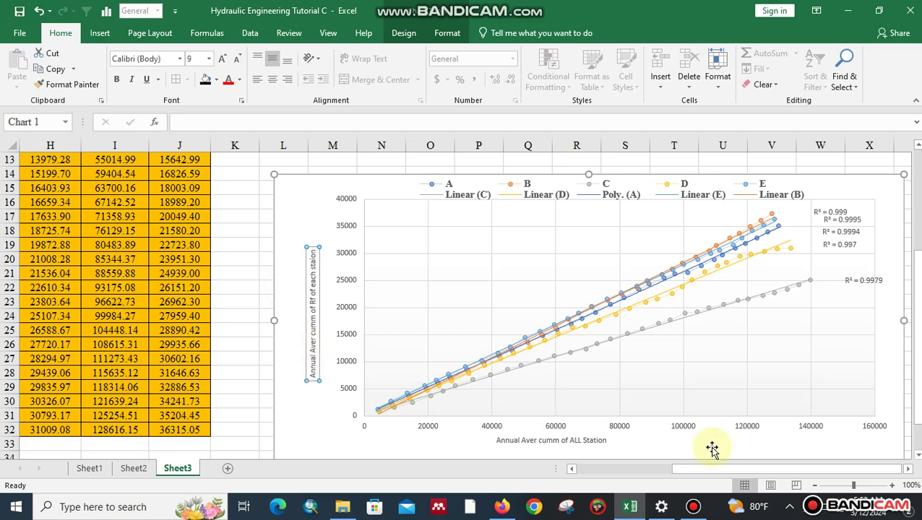
left_click(907, 469)
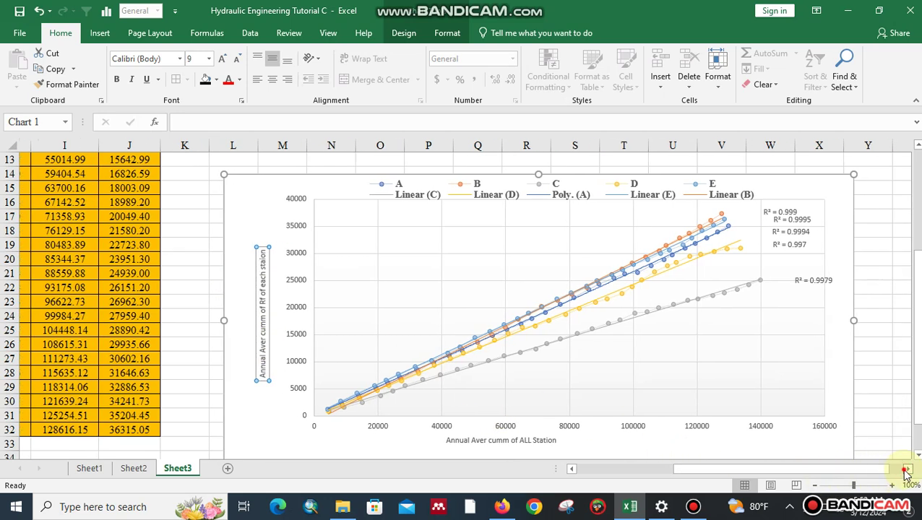
left_click(907, 469)
left_click(907, 469)
left_click(866, 400)
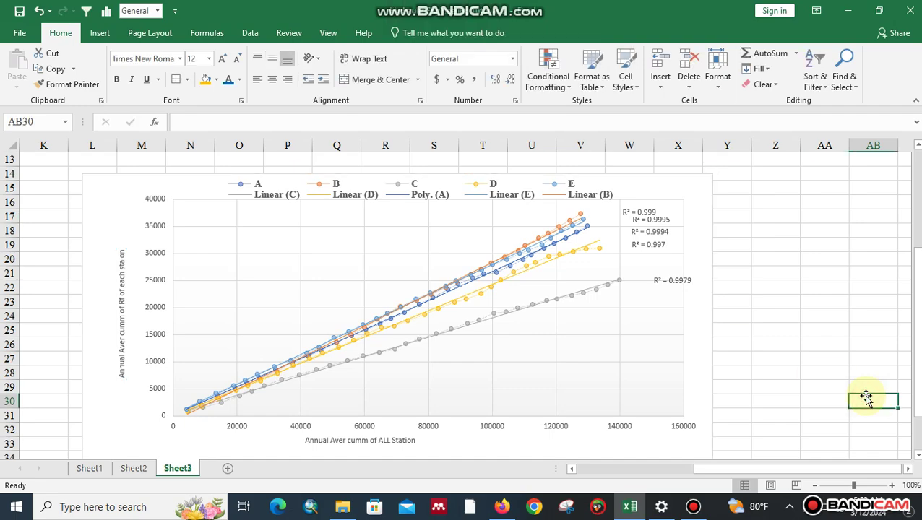
Preview the recommended and column chart types for the data range A1:J32 without inserting a chart.
left_click_drag(856, 473, 672, 451)
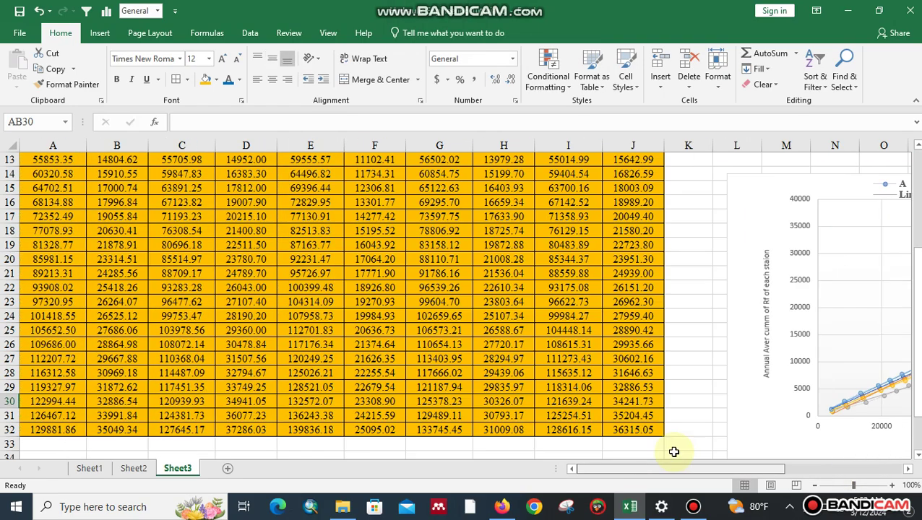
left_click_drag(917, 281, 915, 181)
left_click_drag(52, 162, 614, 409)
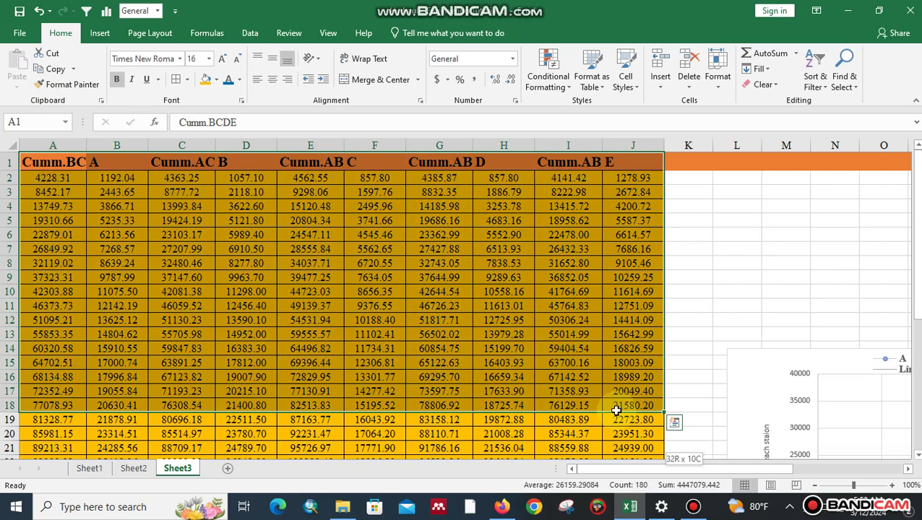
key("ctrl+shift+Down")
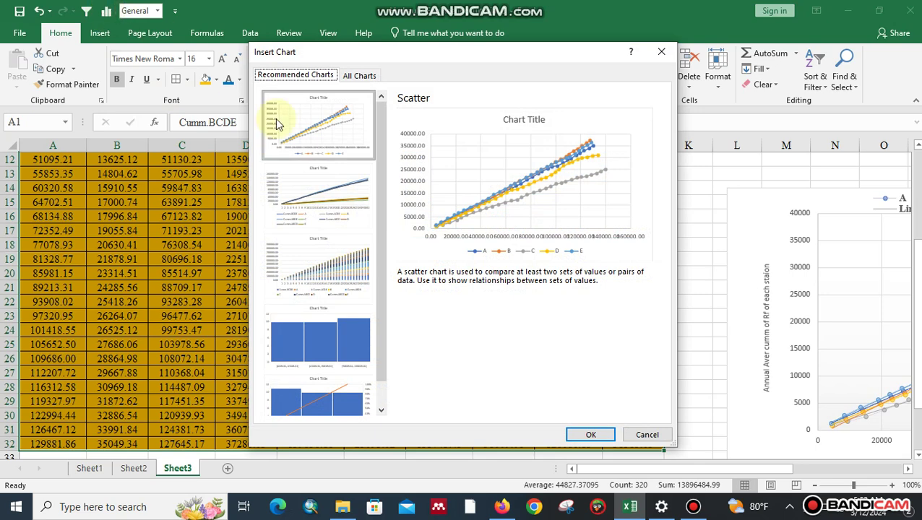
left_click_drag(377, 140, 378, 204)
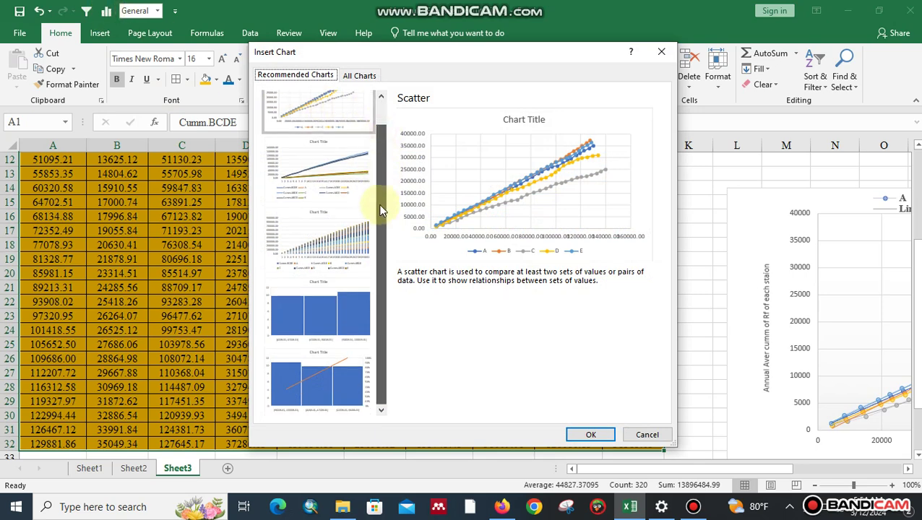
left_click(359, 241)
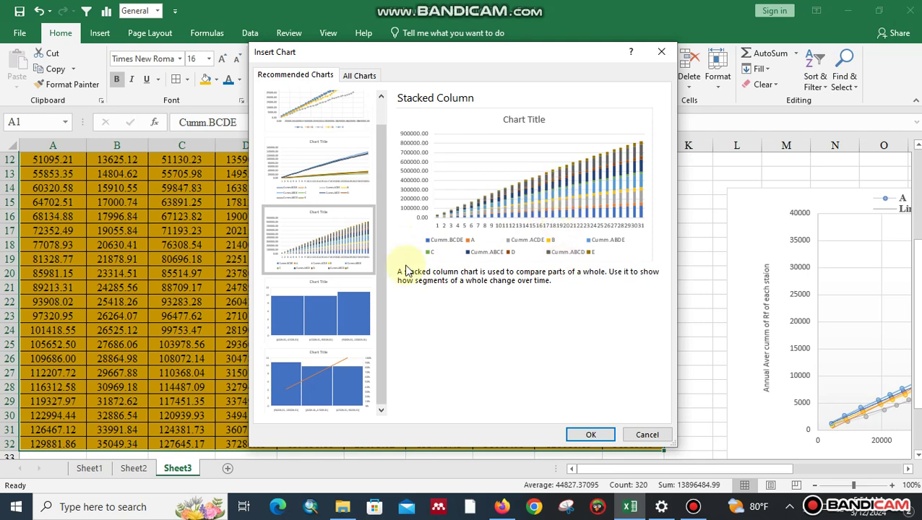
left_click(361, 77)
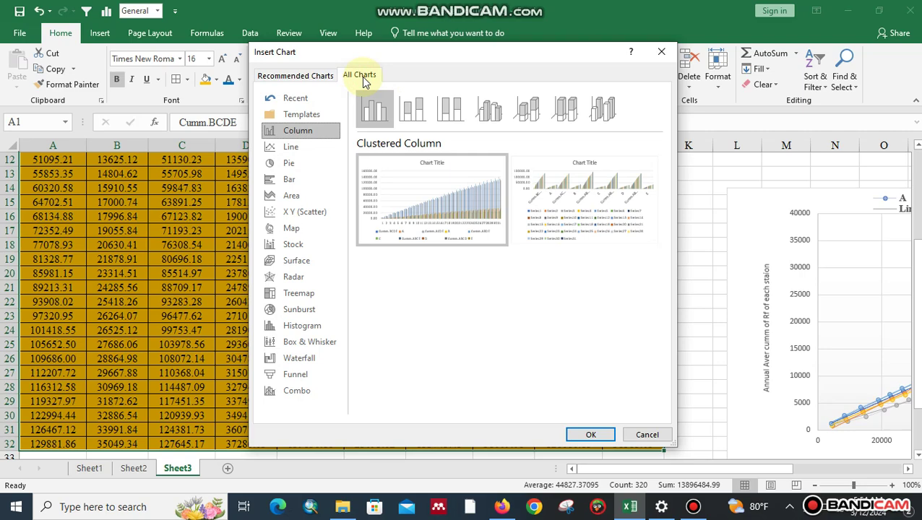
left_click(414, 113)
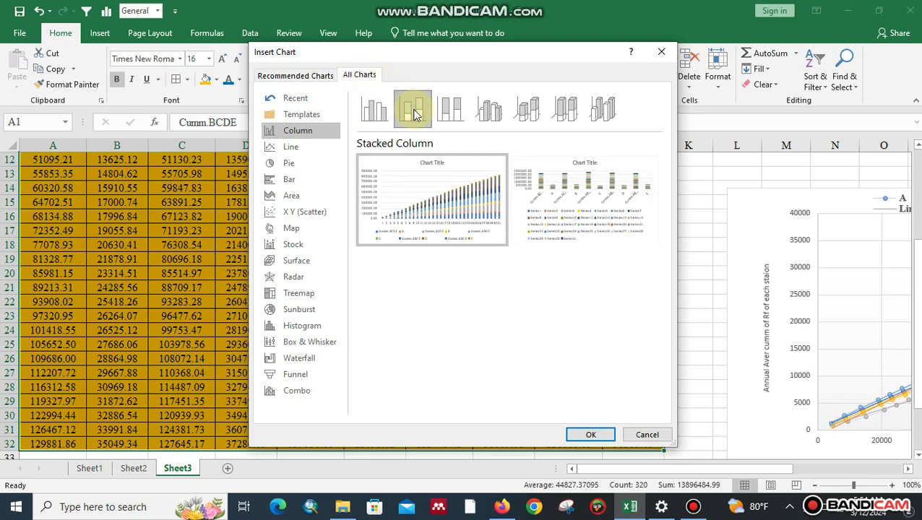
left_click(661, 52)
left_click(678, 231)
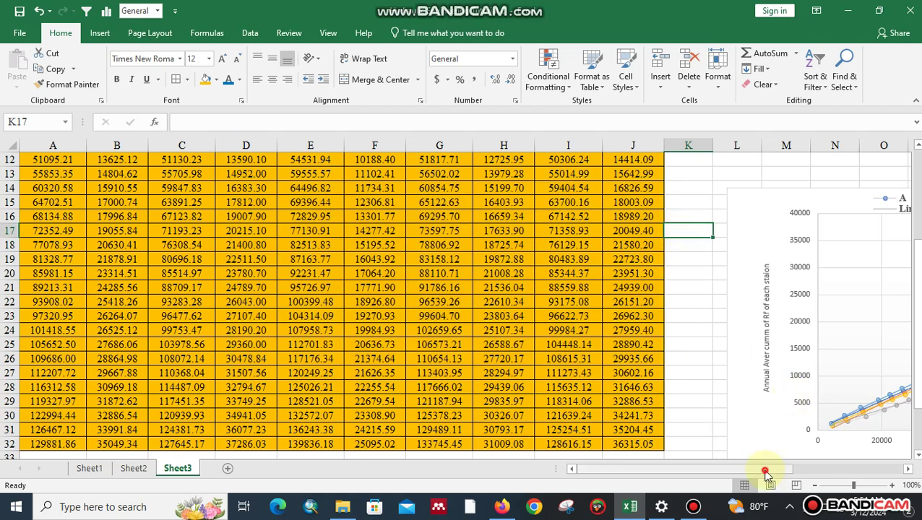
Move the R-squared label of station C's trendline closer to the end of its line.
left_click_drag(764, 470, 865, 469)
left_click(521, 279)
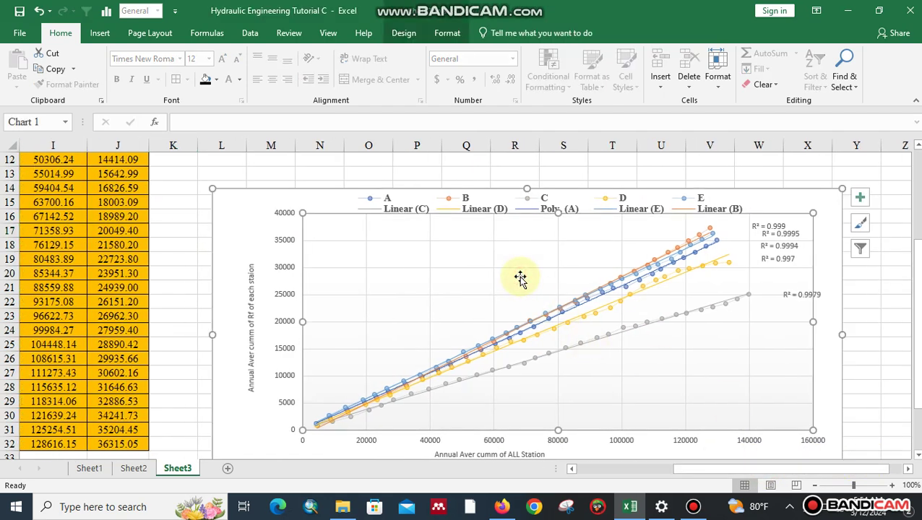
right_click(521, 279)
left_click(488, 255)
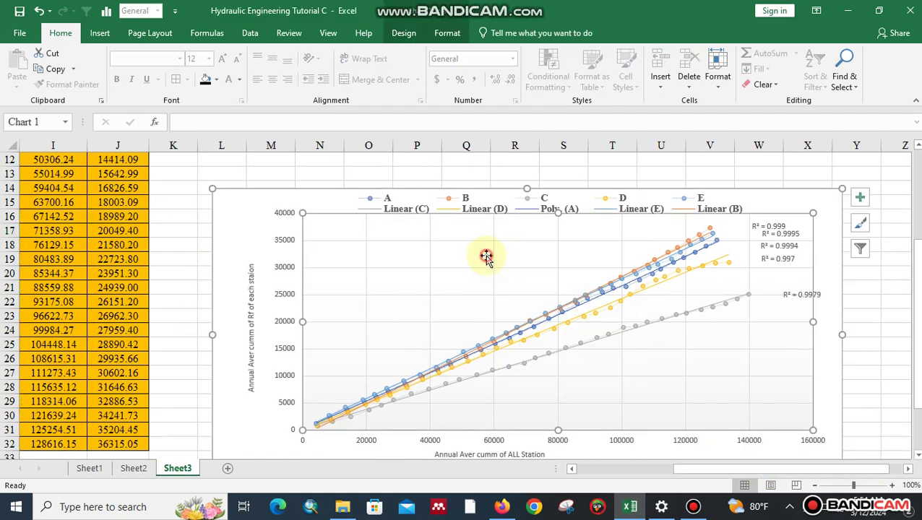
left_click(605, 339)
left_click(606, 339)
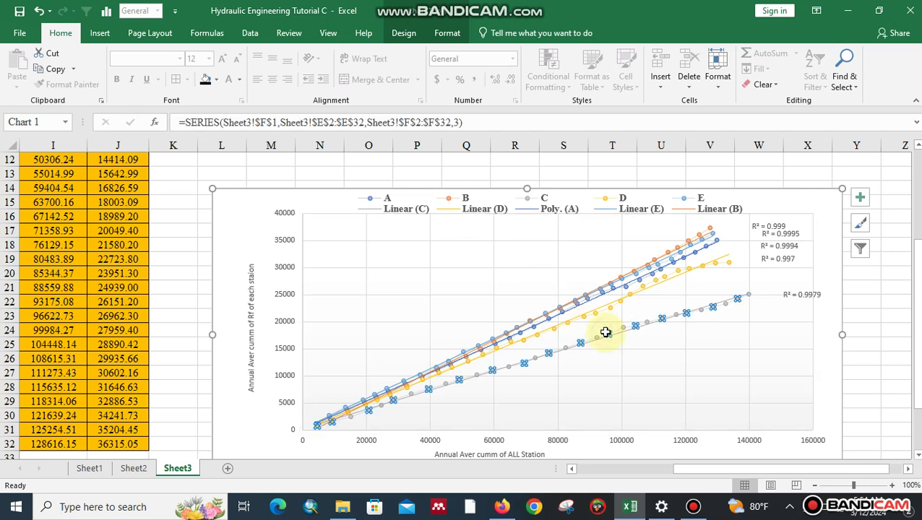
left_click(795, 297)
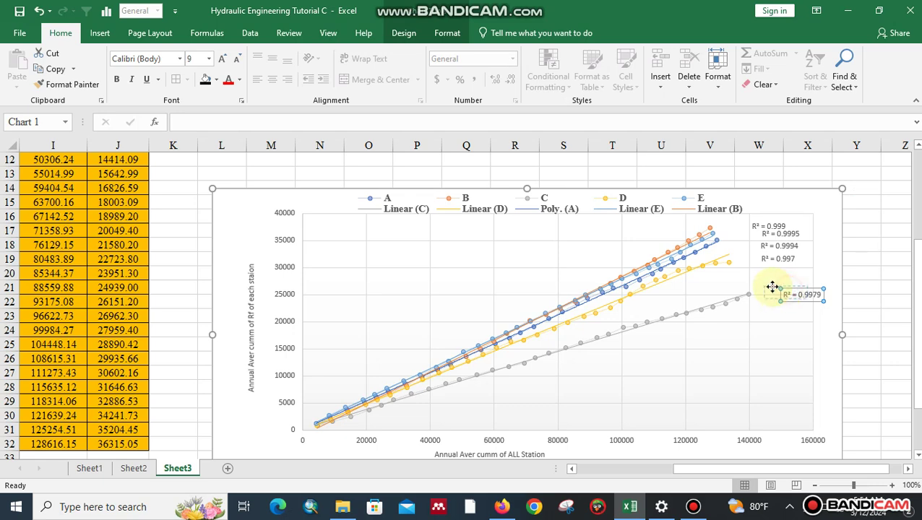